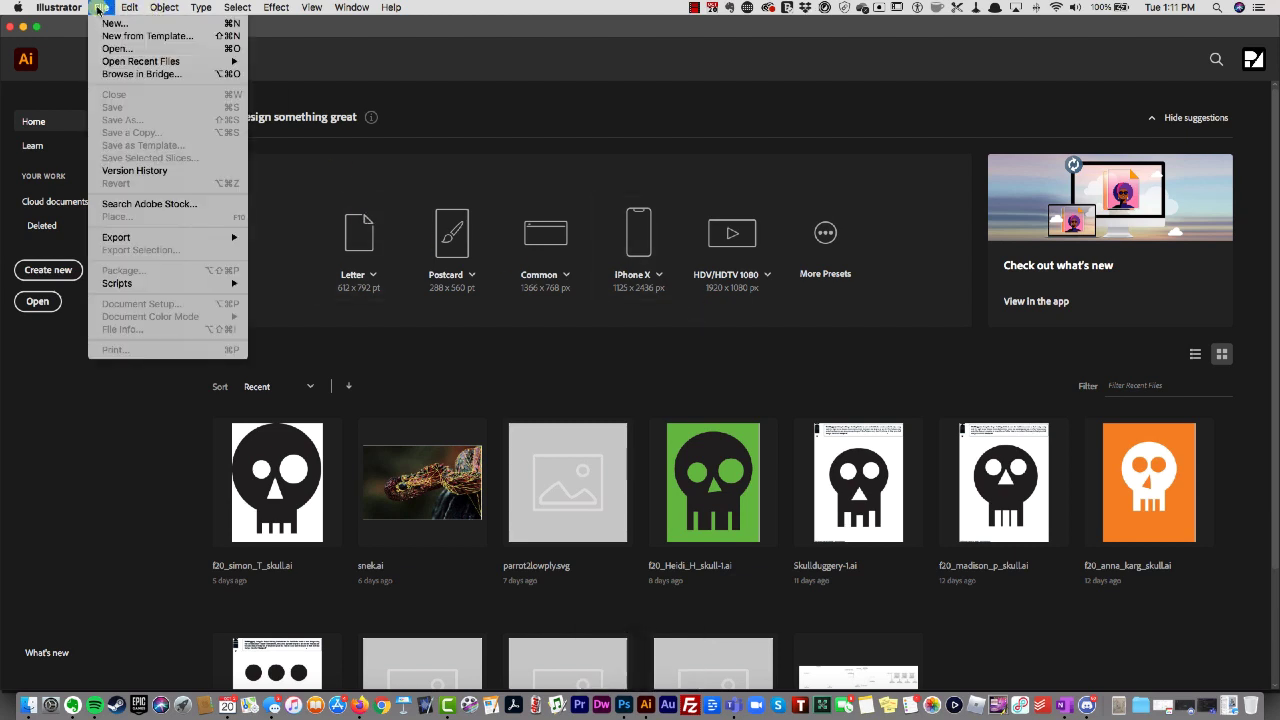
# - Create a new 13 × 19 inch portrait document in inches with High (300 ppi) raster effects
pyautogui.click(102, 23)
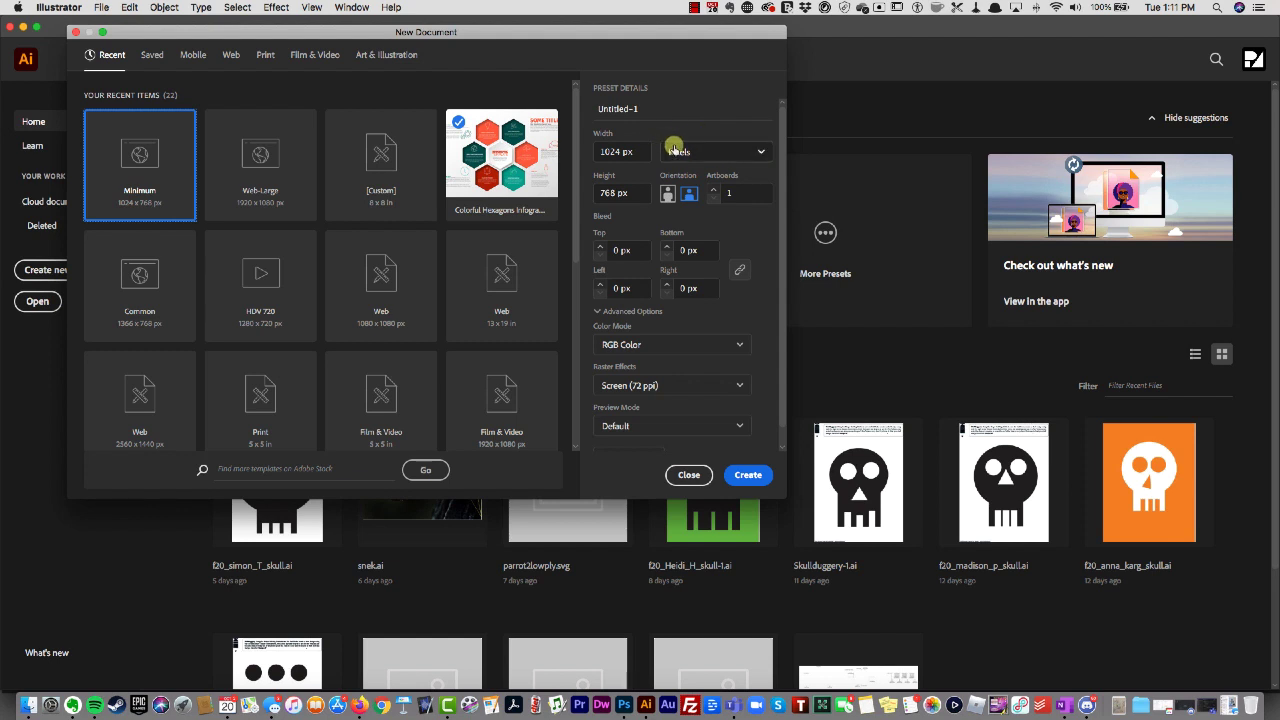
pyautogui.click(729, 152)
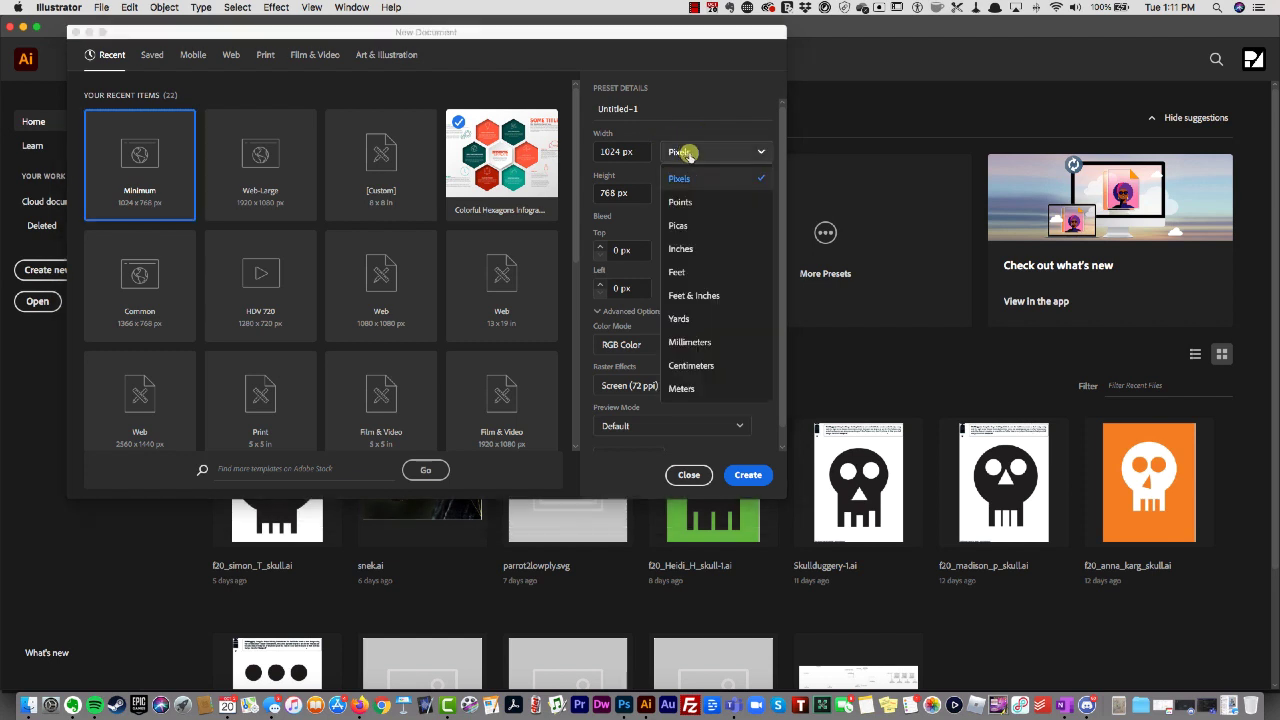
pyautogui.click(681, 248)
pyautogui.doubleClick(614, 153)
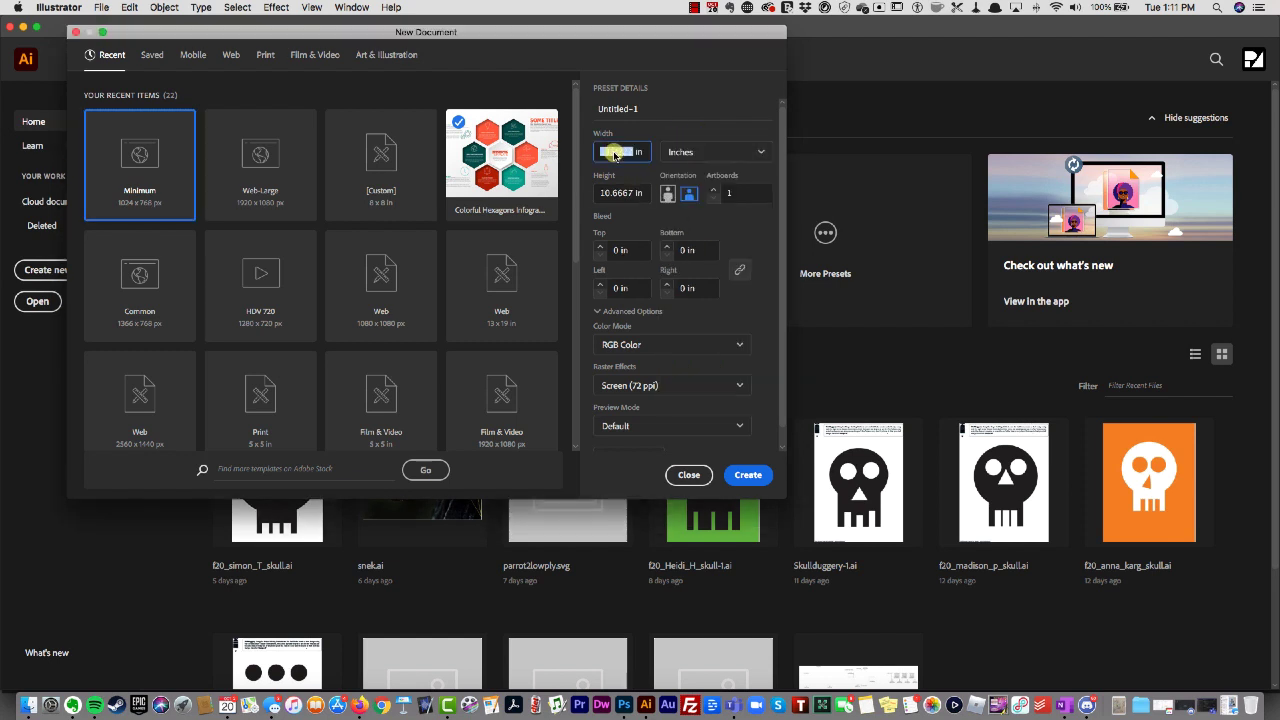
pyautogui.write('13')
pyautogui.doubleClick(620, 193)
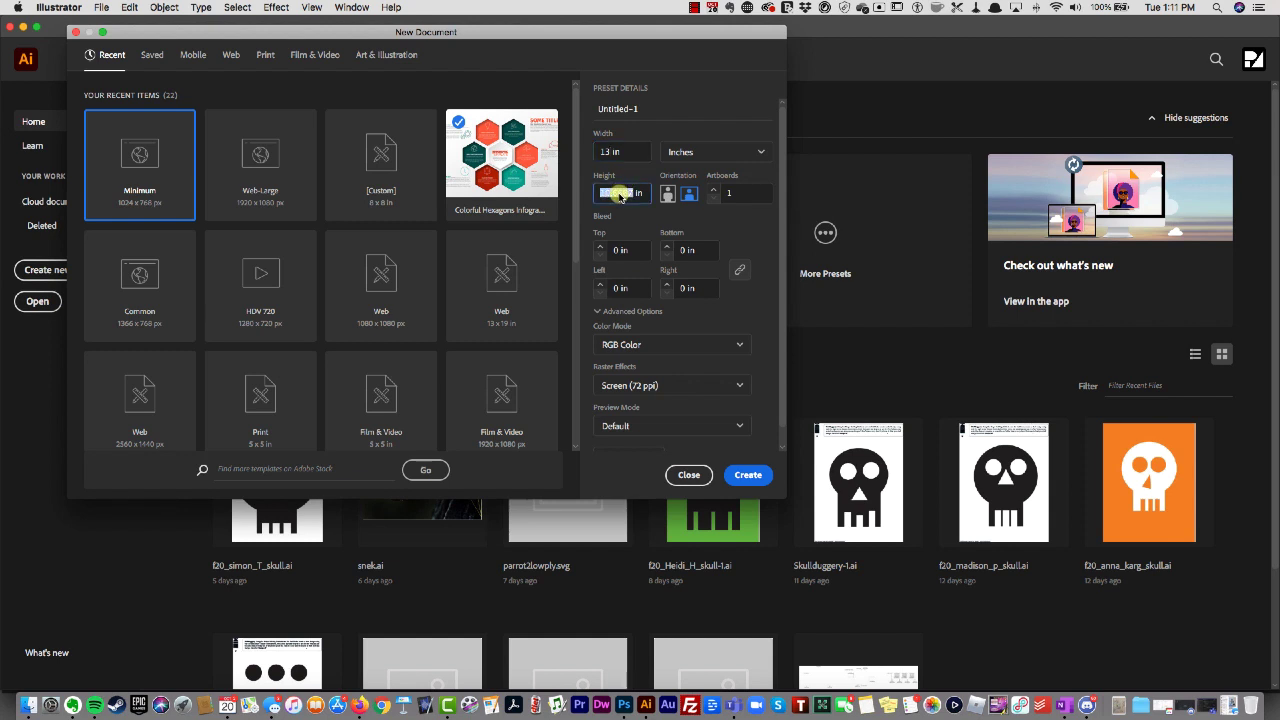
pyautogui.write('19')
pyautogui.click(660, 372)
pyautogui.click(660, 390)
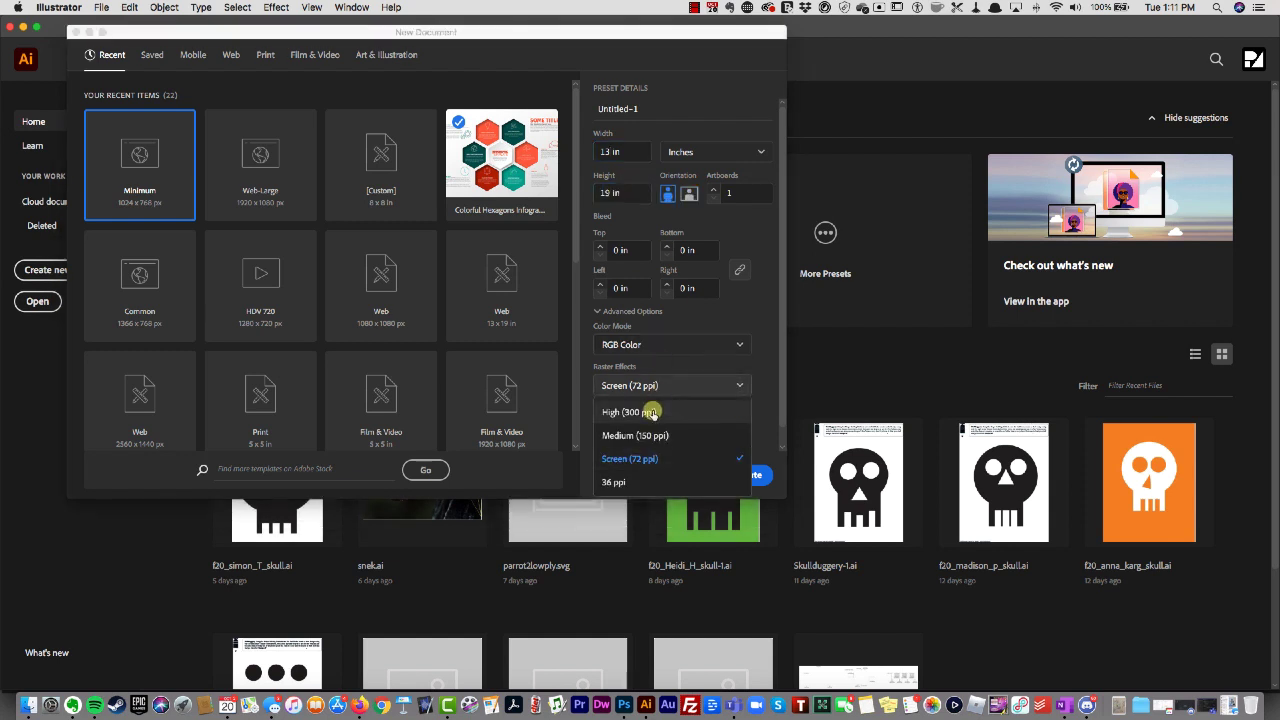
pyautogui.click(614, 409)
pyautogui.click(750, 475)
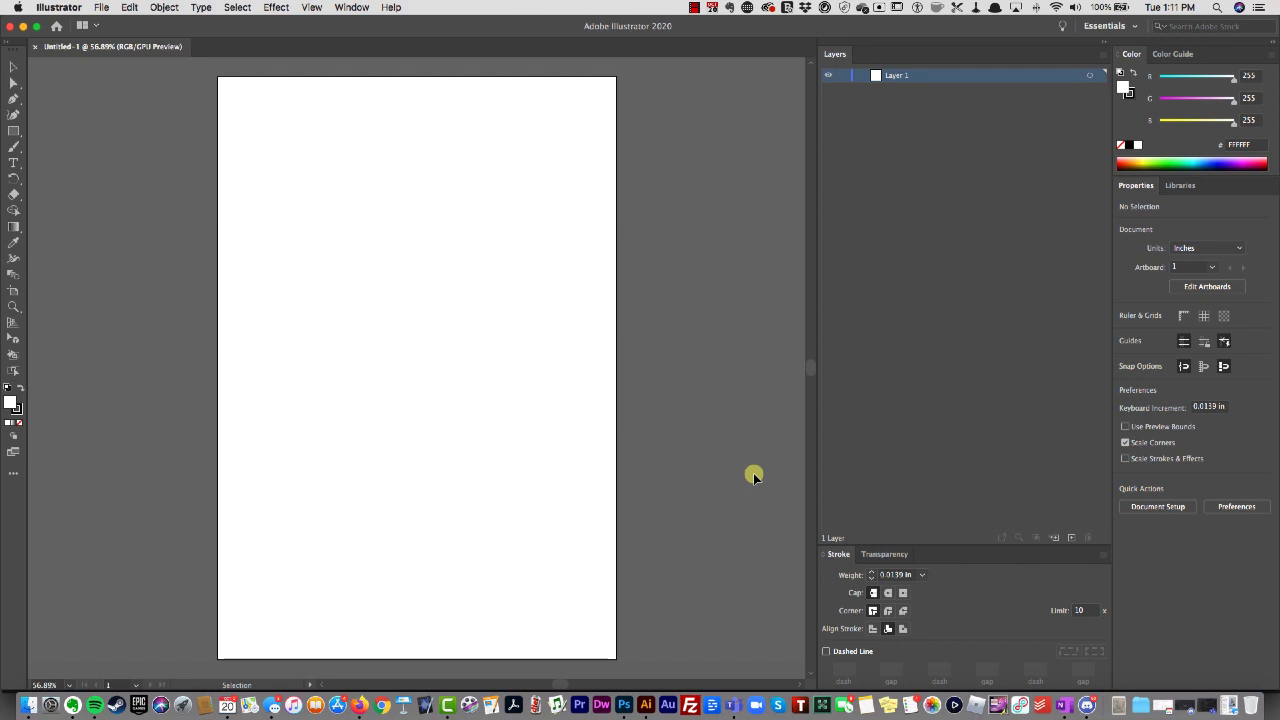
# - Place the totem-sketch1 library graphic at nearly full artboard height and nudge it toward the centre
pyautogui.click(1181, 186)
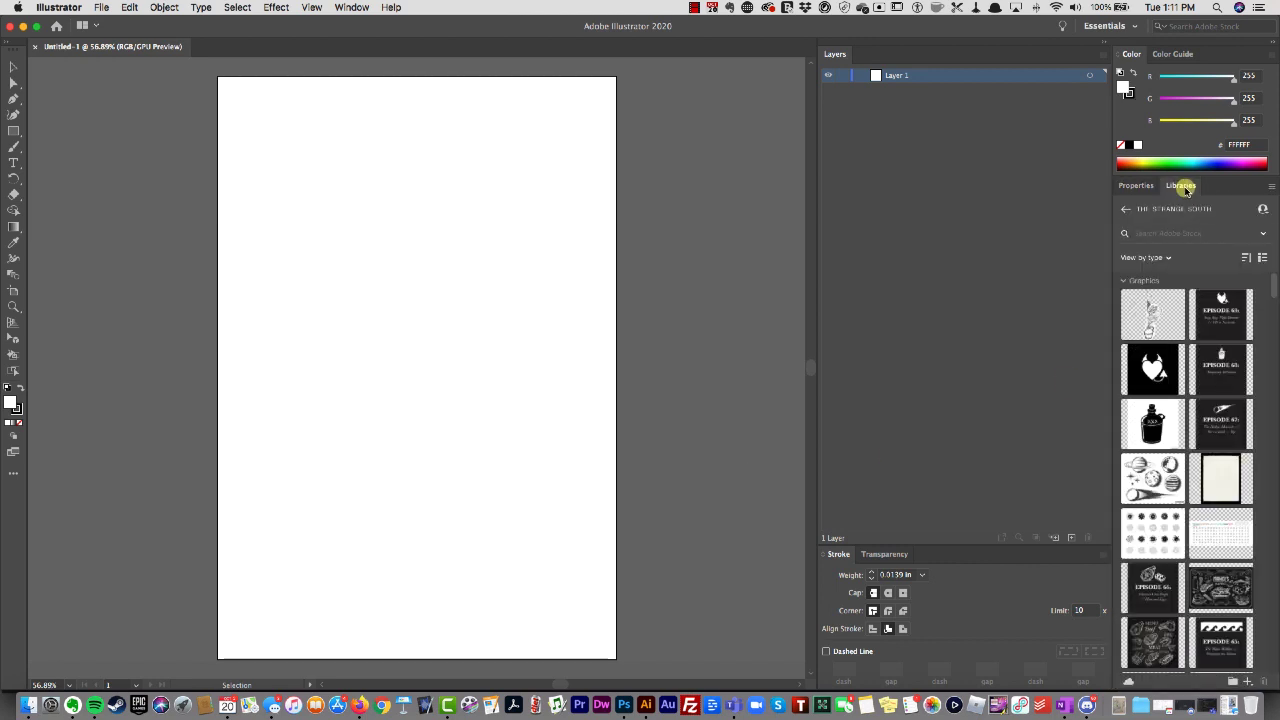
pyautogui.moveTo(1153, 313)
pyautogui.mouseDown()
pyautogui.moveTo(522, 306)
pyautogui.moveTo(429, 255)
pyautogui.mouseUp()
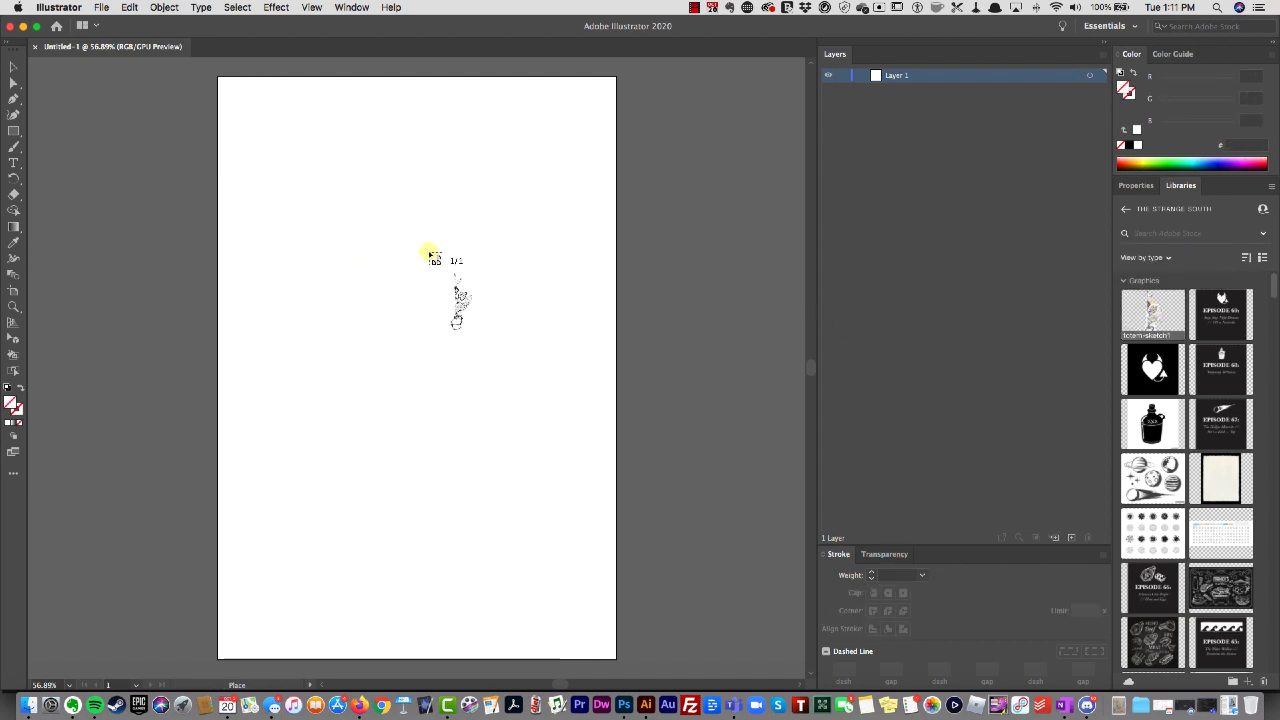
pyautogui.moveTo(244, 86)
pyautogui.mouseDown()
pyautogui.moveTo(506, 566)
pyautogui.moveTo(590, 656)
pyautogui.mouseUp()
pyautogui.moveTo(417, 389); pyautogui.dragTo(498, 386)
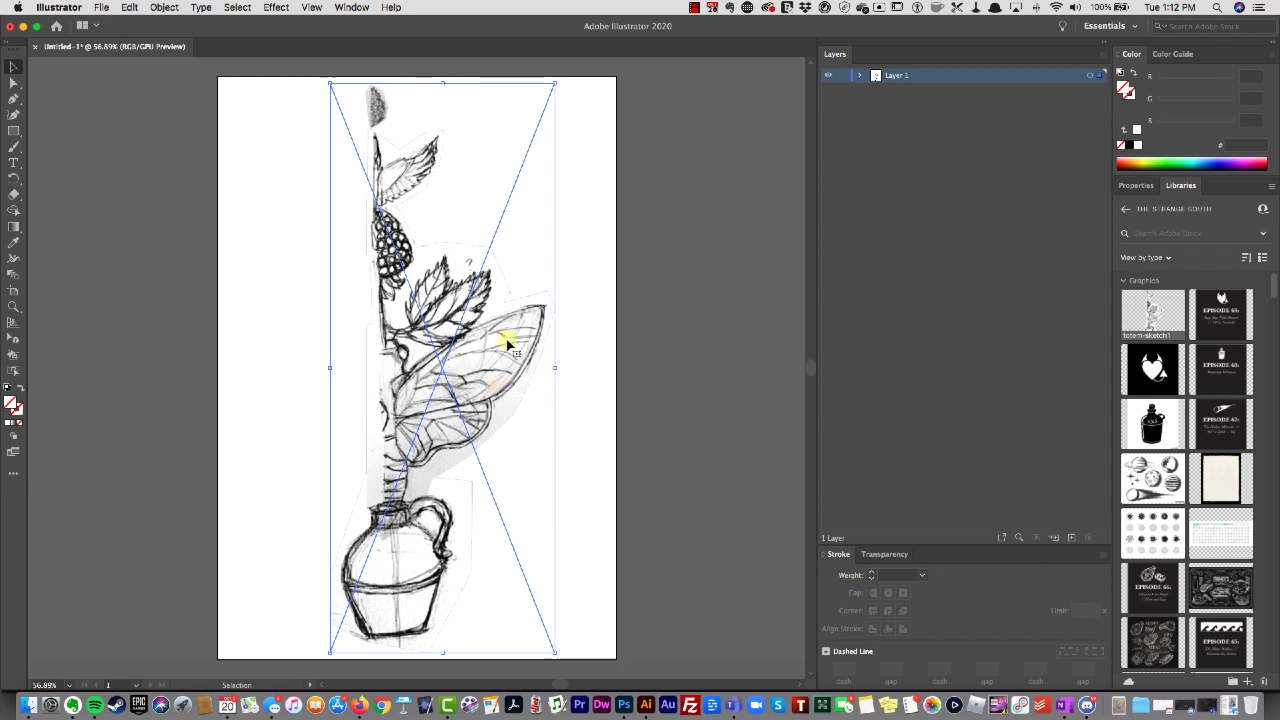
# - Expand Layer 1 in the Layers panel to show the totem-sketch1 image item
pyautogui.press('Return')
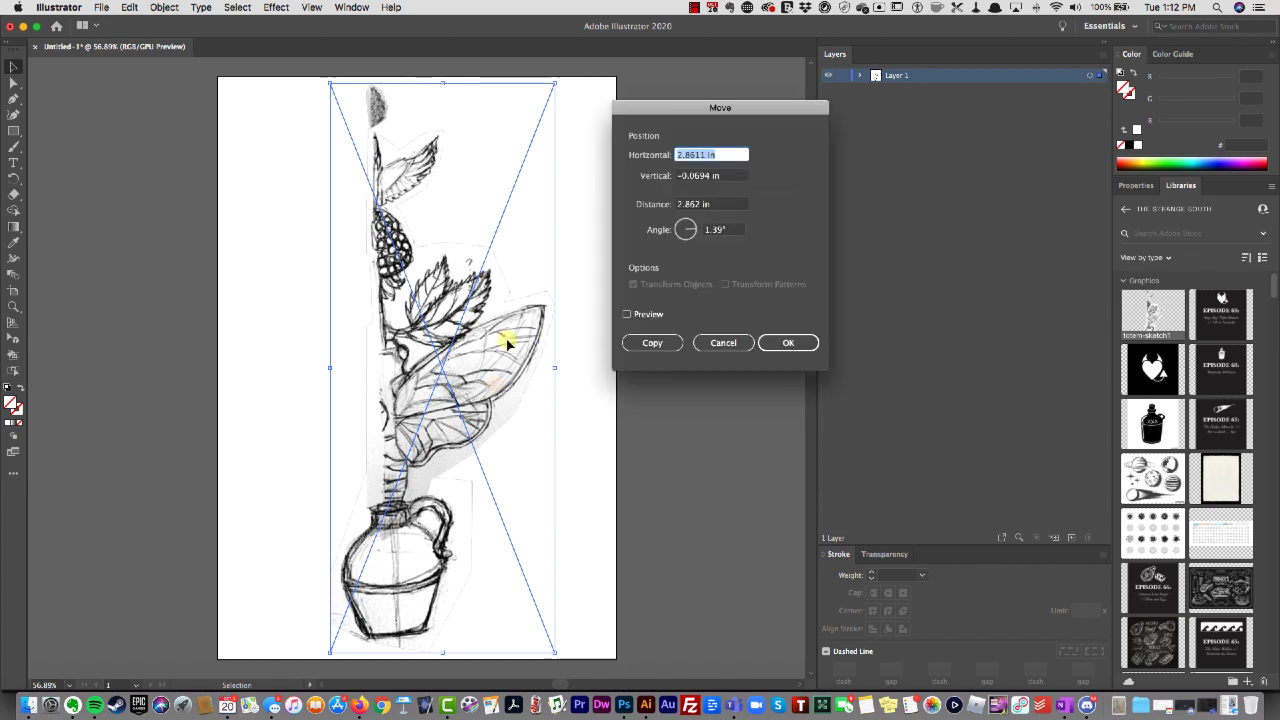
pyautogui.click(723, 343)
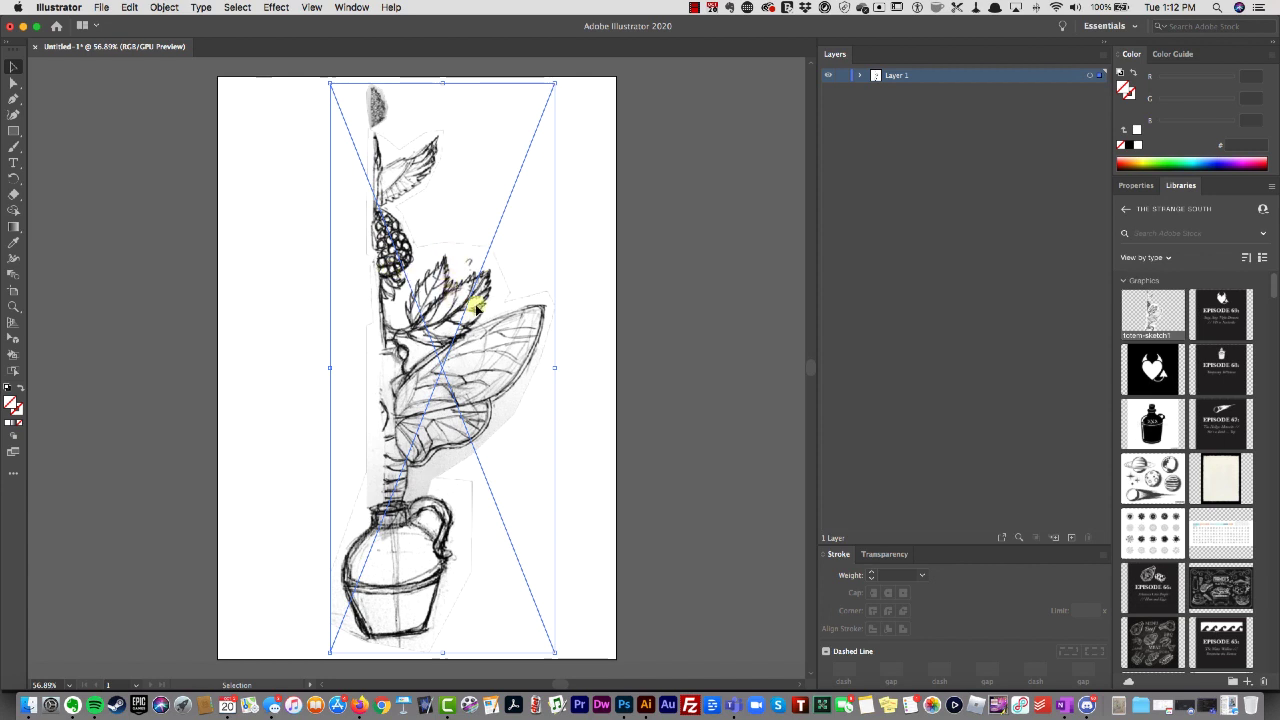
pyautogui.click(863, 81)
pyautogui.click(1035, 92)
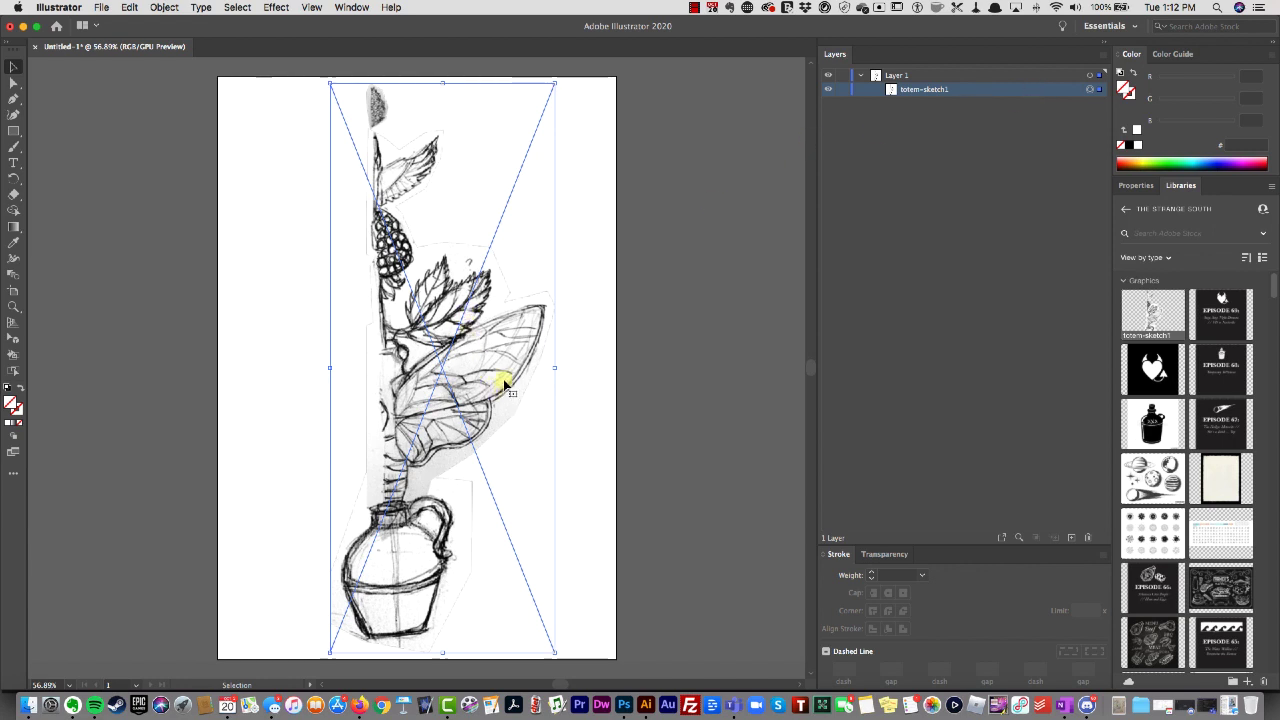
pyautogui.rightClick(502, 371)
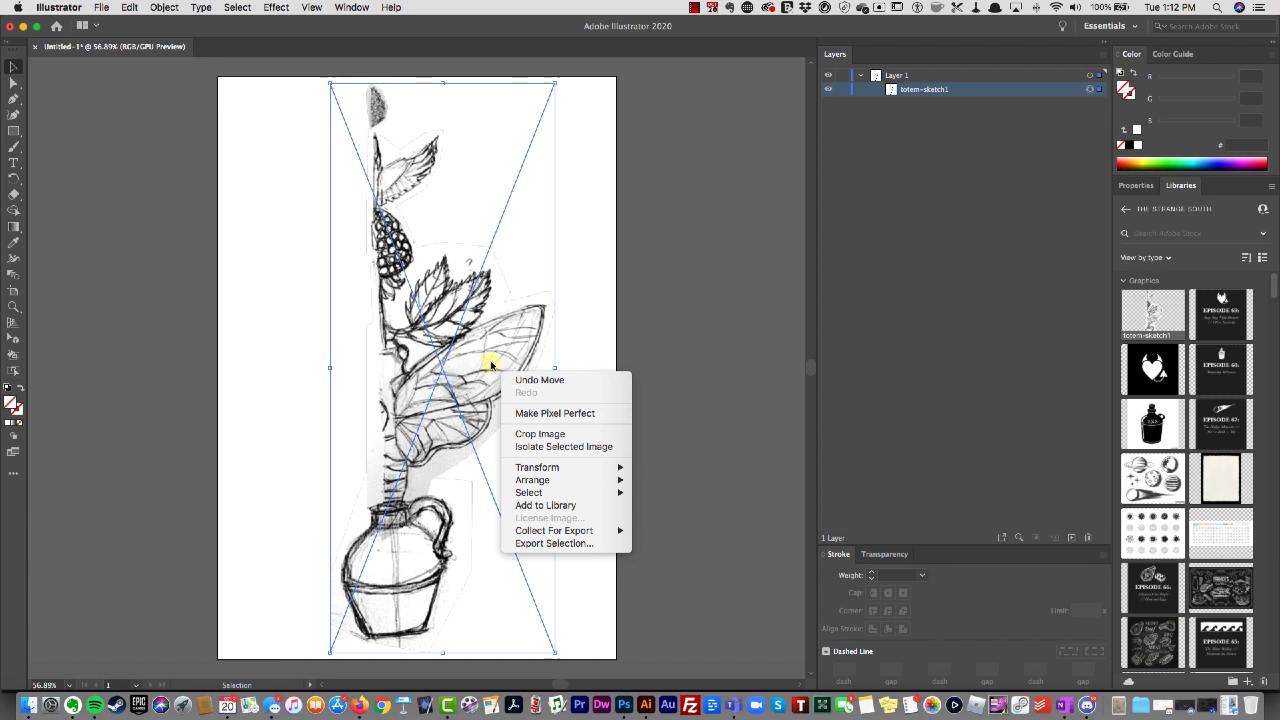
pyautogui.click(994, 289)
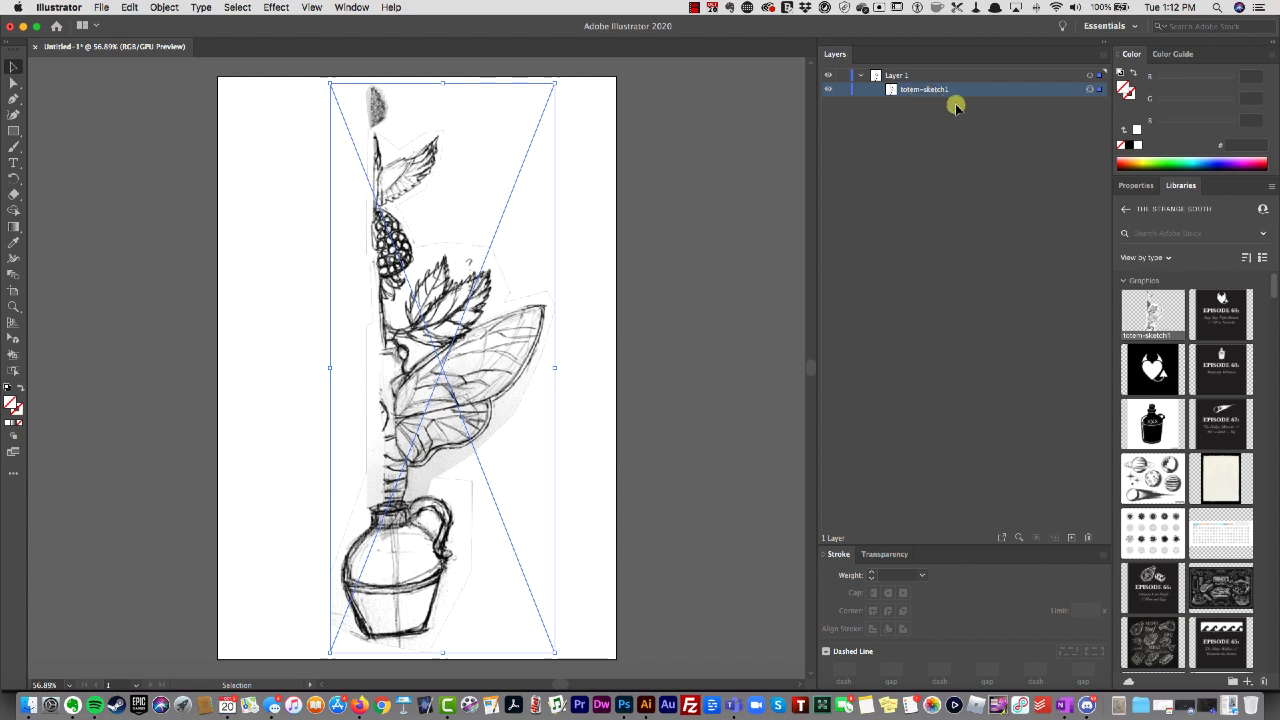
# - Reset the workspace to Essentials and embed the totem-sketch1 image, accepting the import options
pyautogui.click(356, 9)
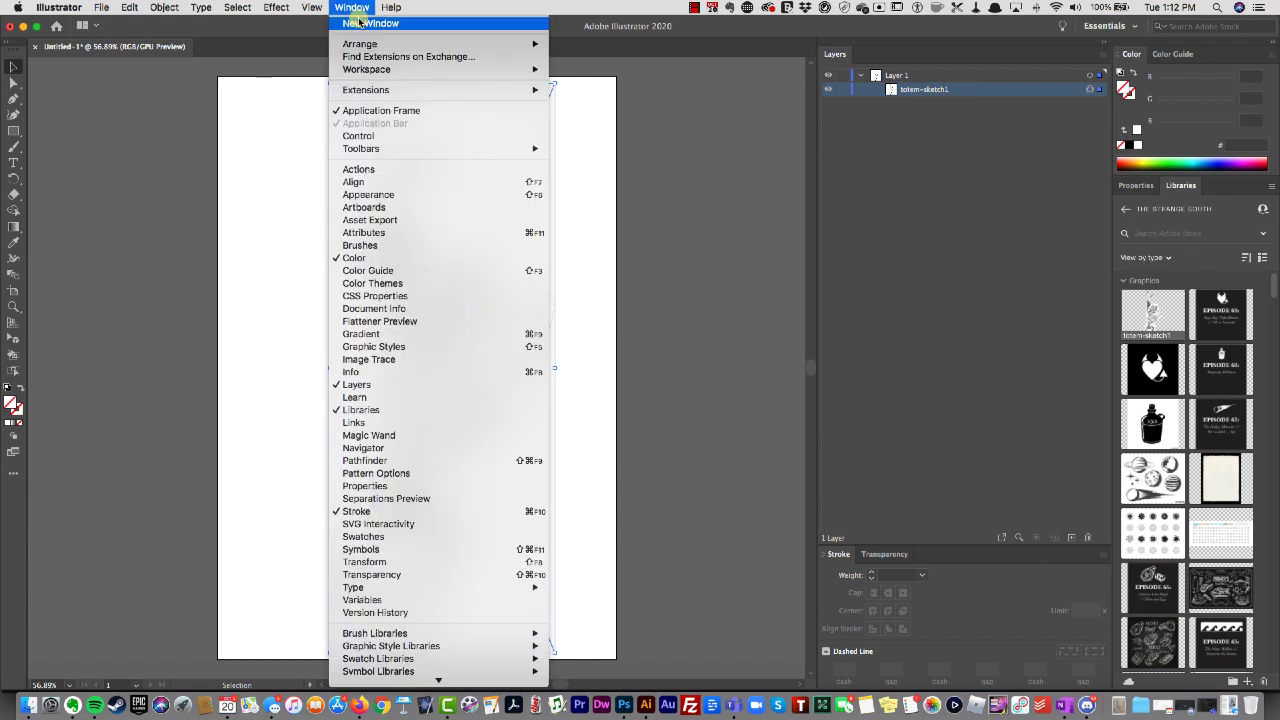
pyautogui.moveTo(404, 72)
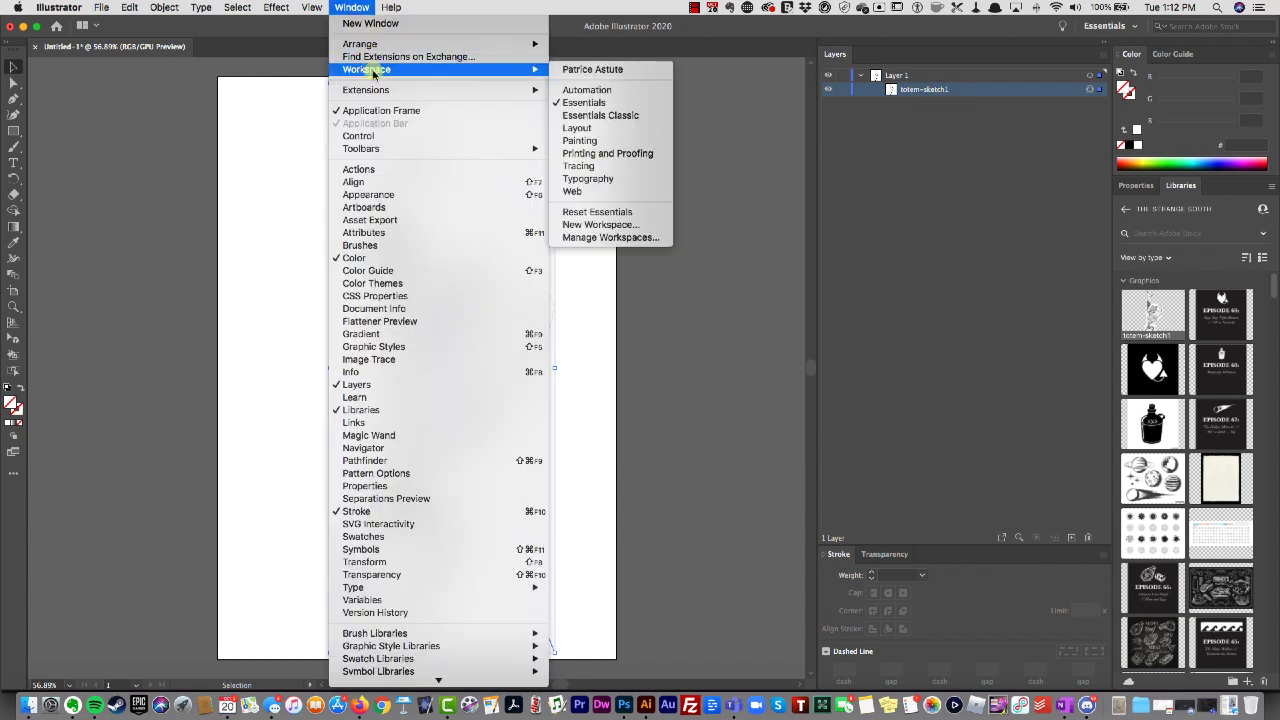
pyautogui.click(640, 213)
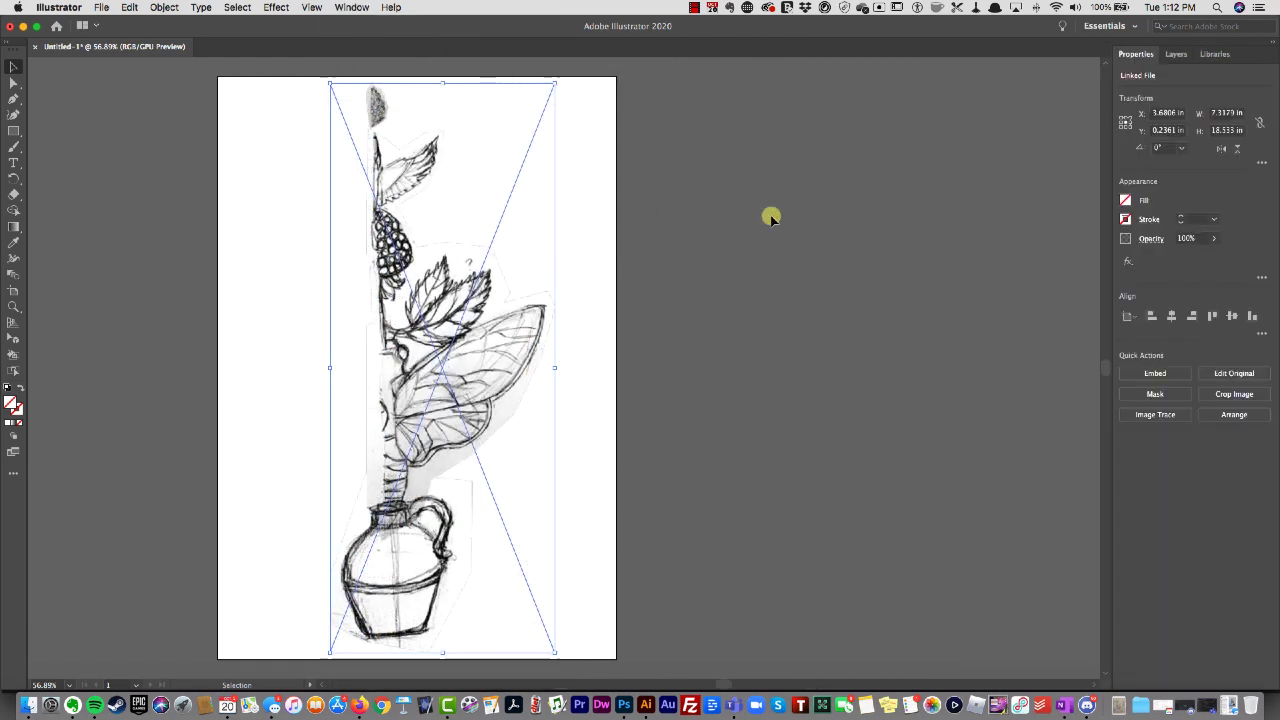
pyautogui.click(1149, 378)
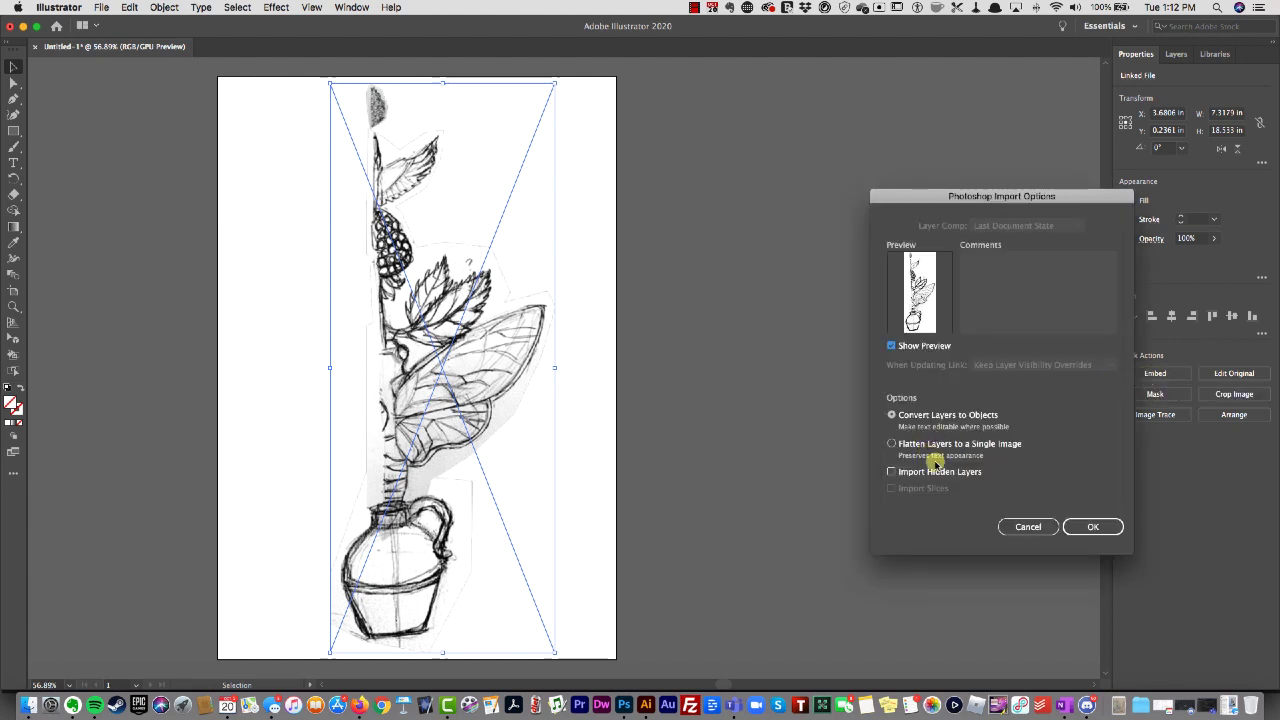
pyautogui.click(1093, 527)
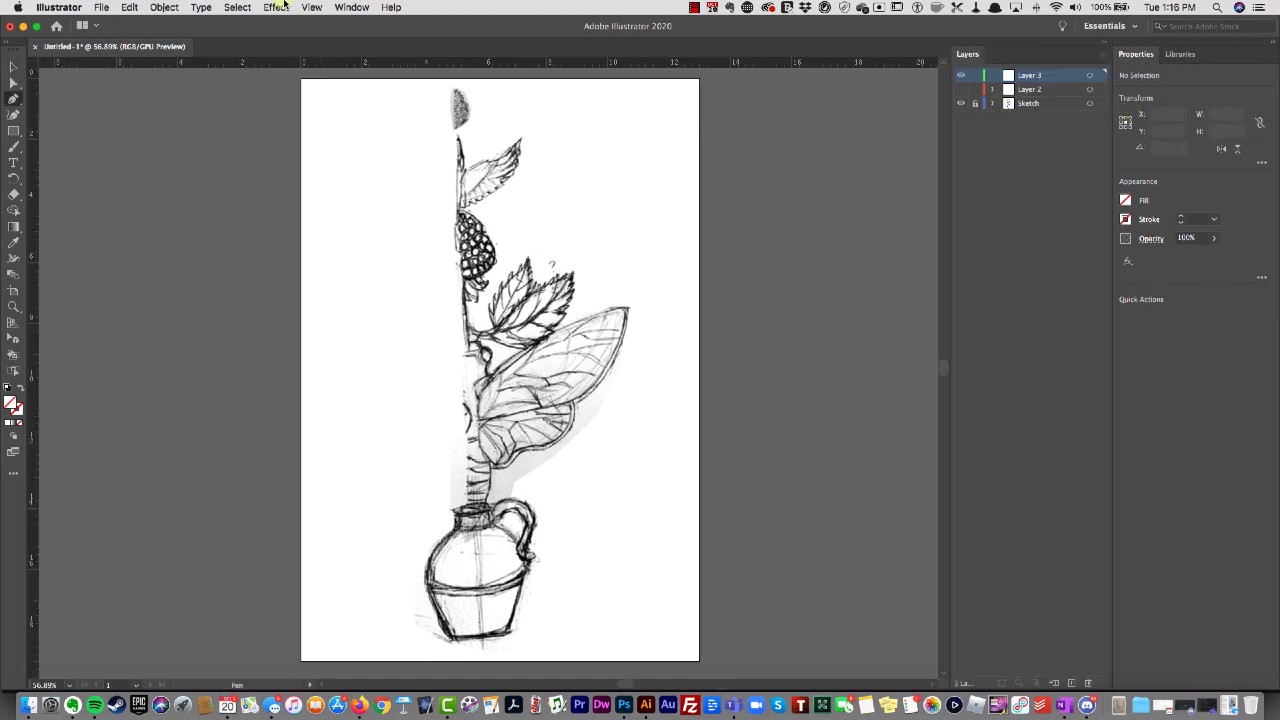
# - Turn on Smart Guides and draw a vertical line at X 6.5 in from top to bottom edge
pyautogui.click(311, 7)
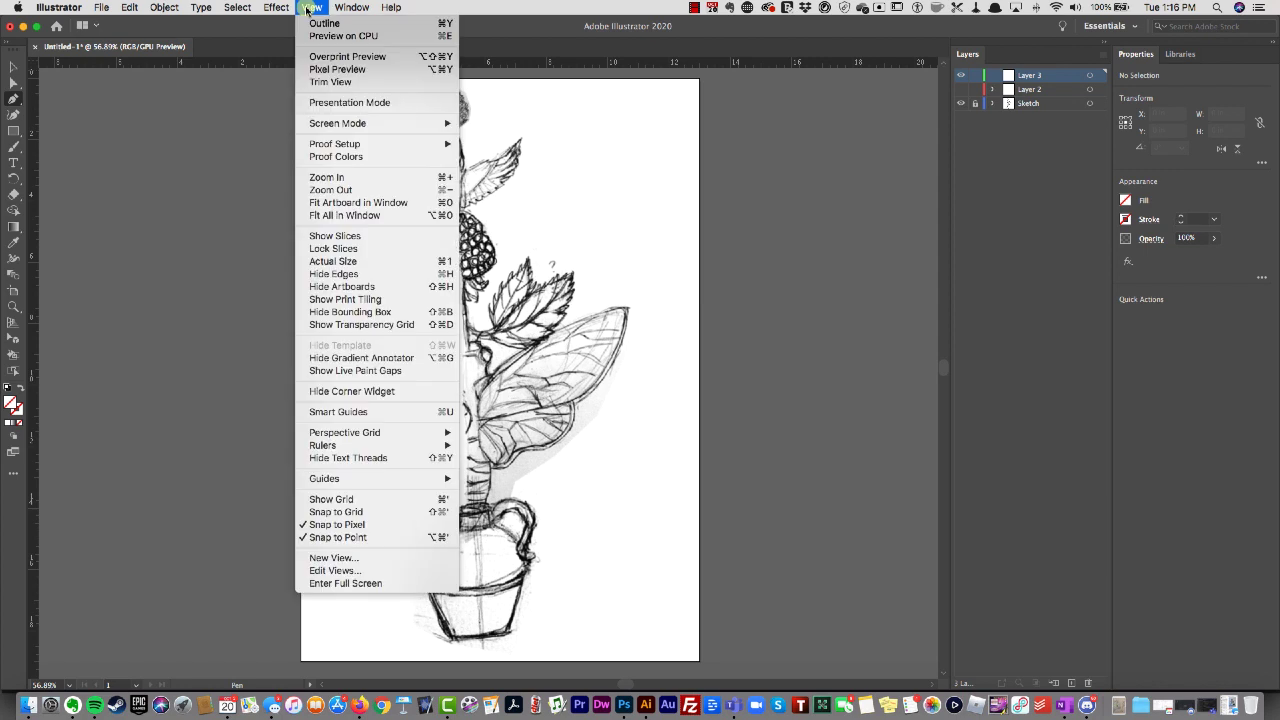
pyautogui.click(419, 413)
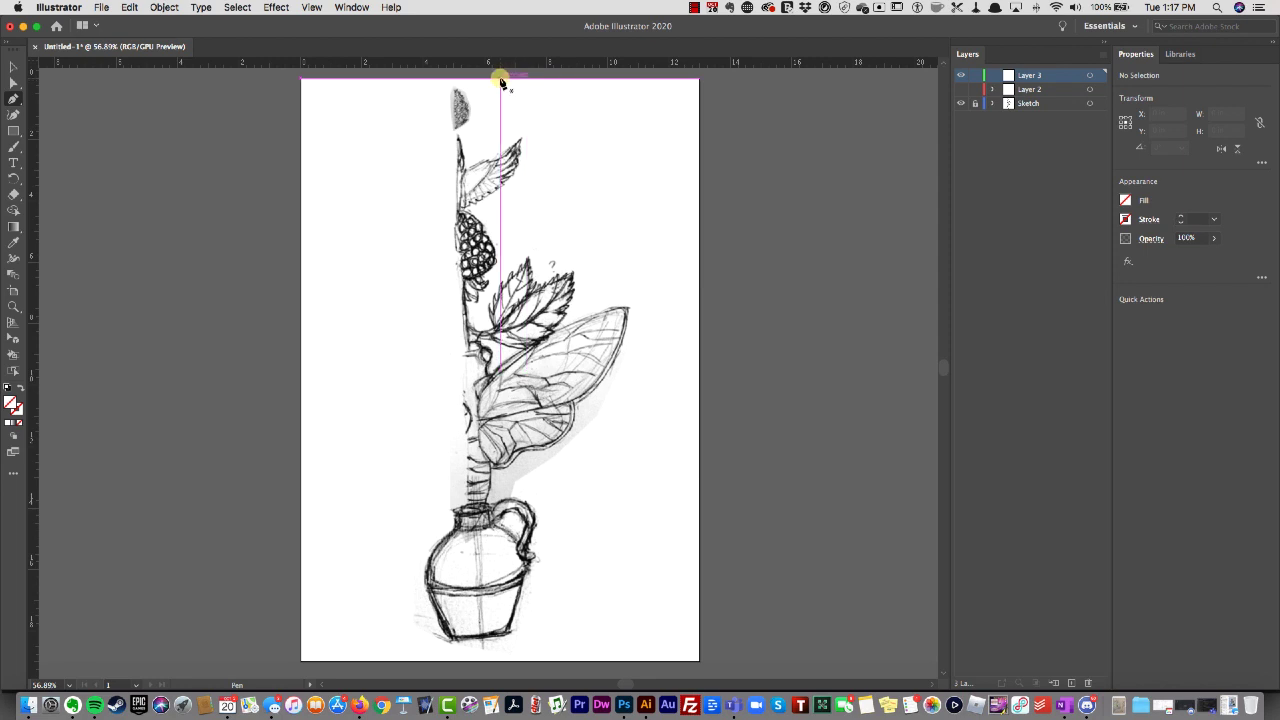
pyautogui.click(501, 80)
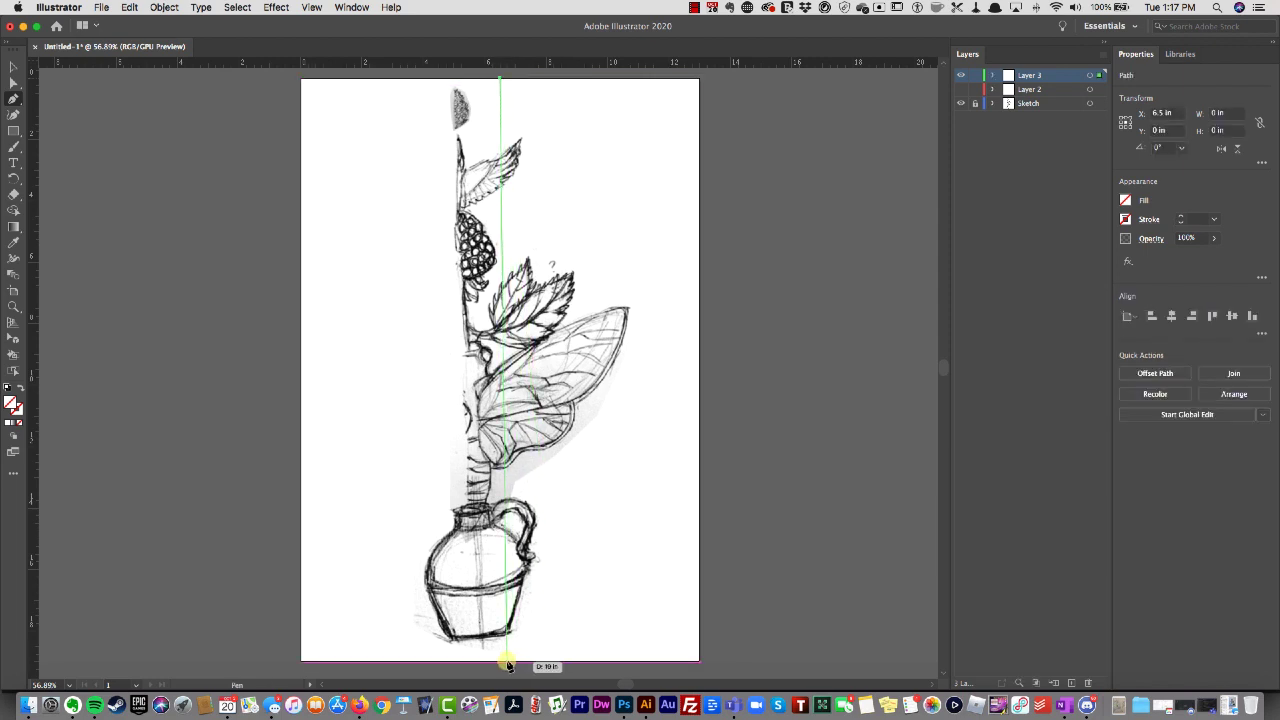
pyautogui.keyDown('shift'); pyautogui.click(507, 664); pyautogui.keyUp('shift')
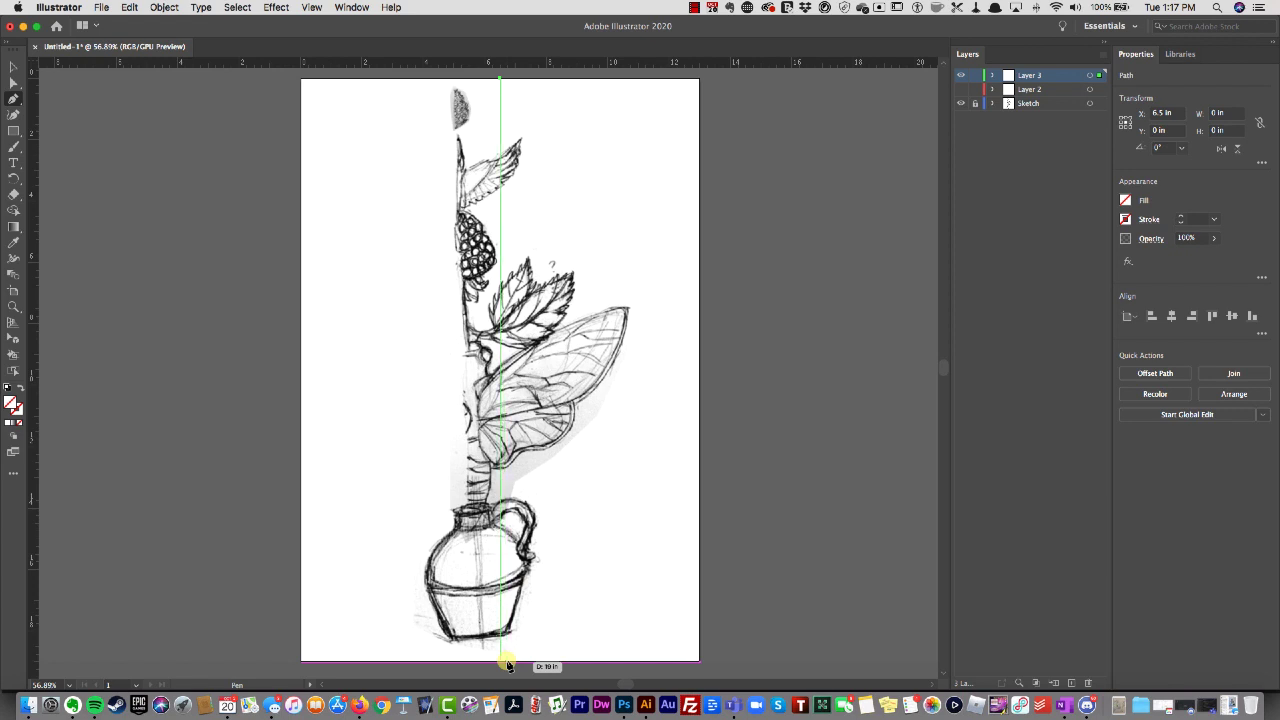
pyautogui.keyDown('shift'); pyautogui.click(507, 664); pyautogui.keyUp('shift')
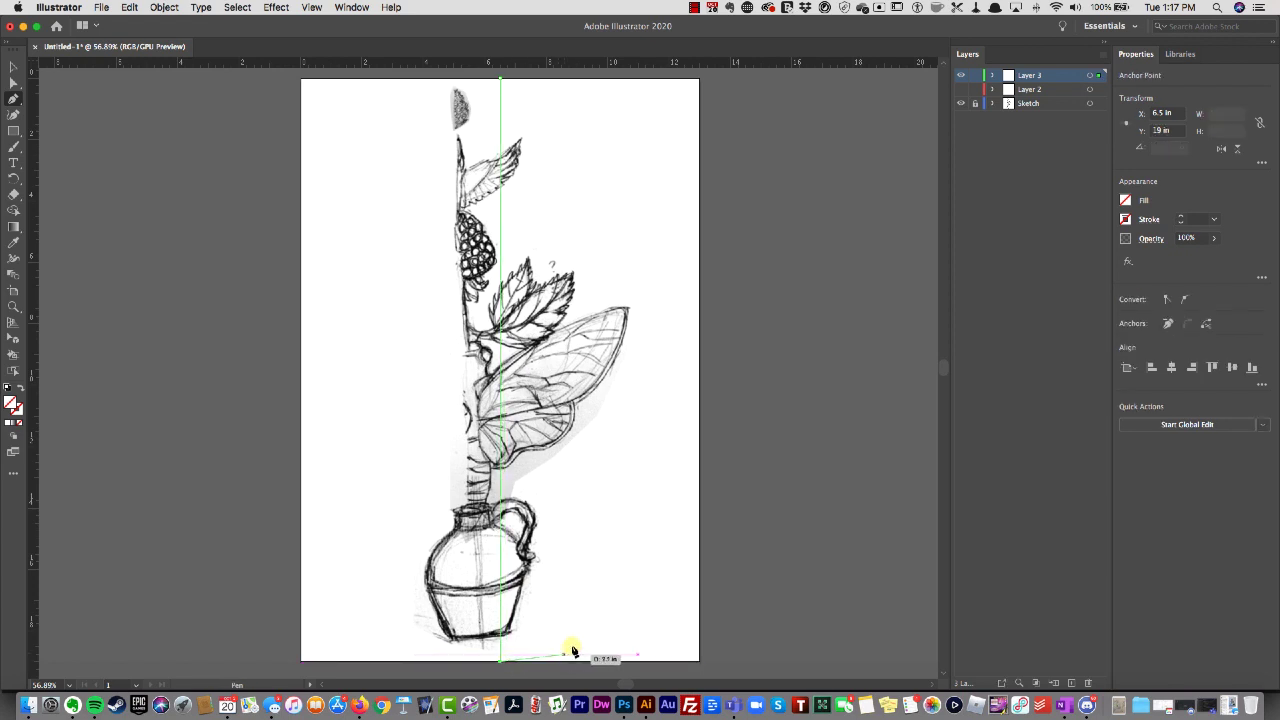
# - Finish the vertical centre line and give it a black stroke
pyautogui.press('Escape')
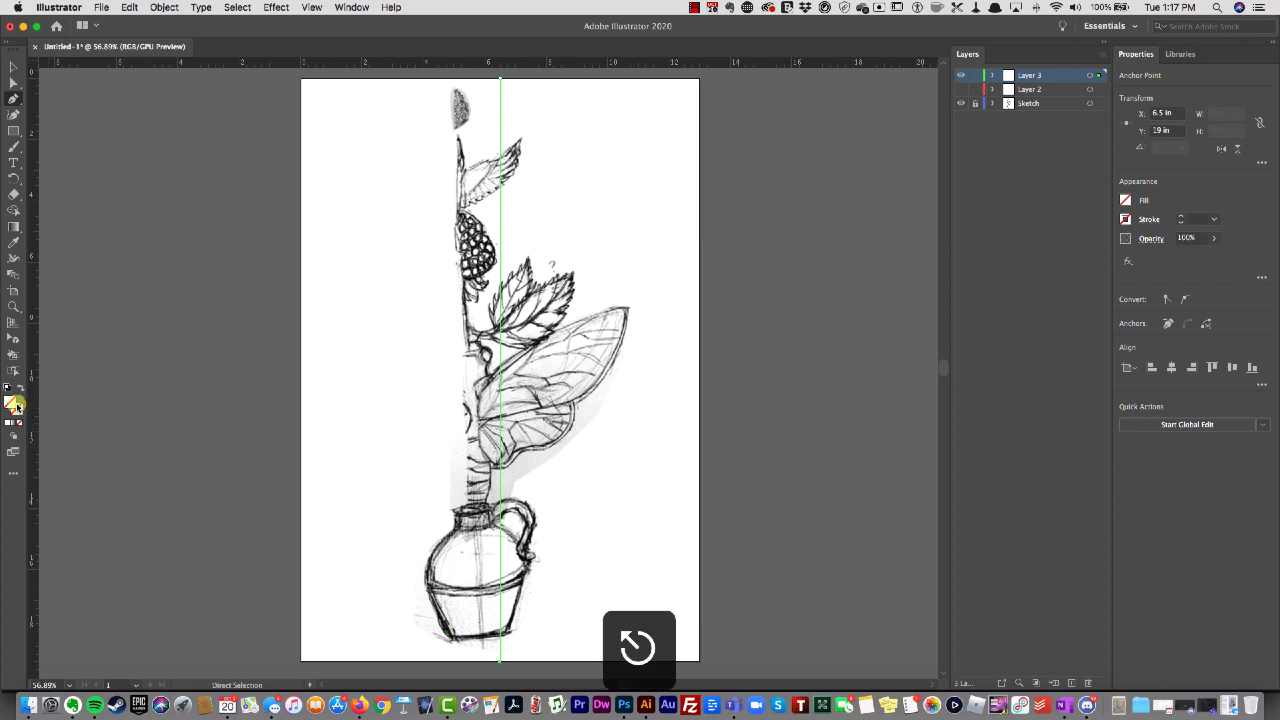
pyautogui.click(14, 408)
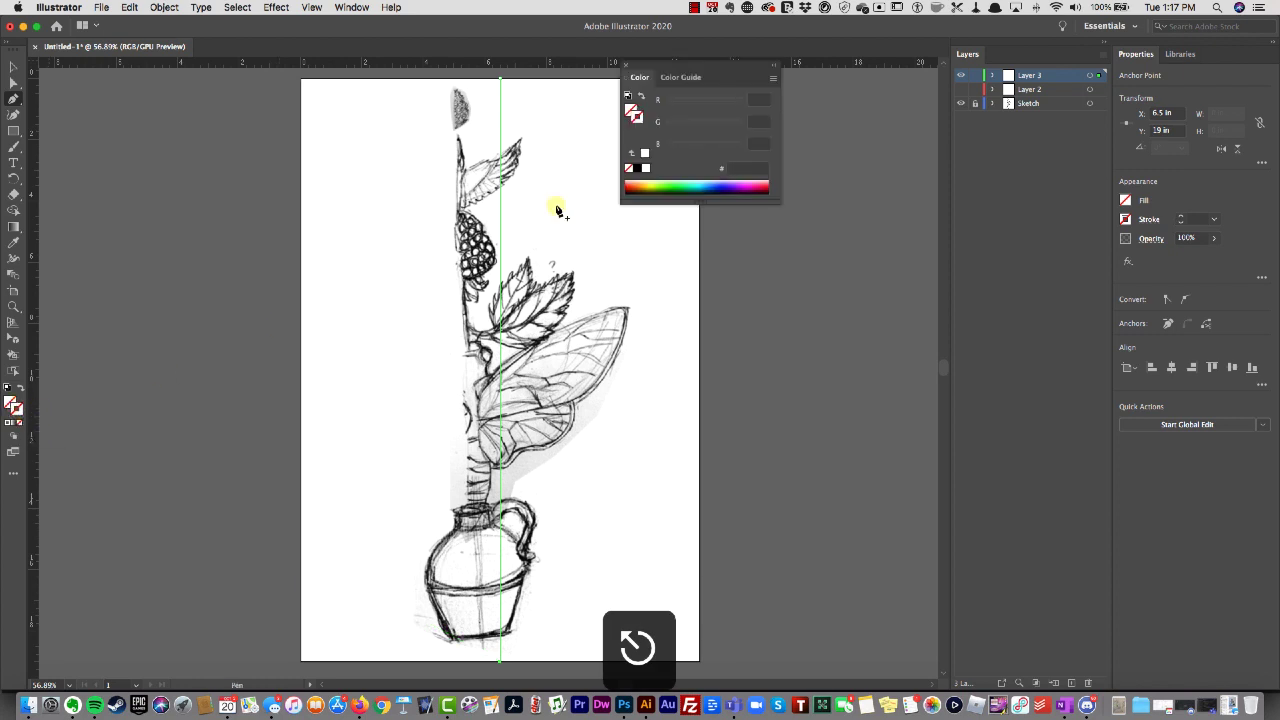
pyautogui.click(637, 168)
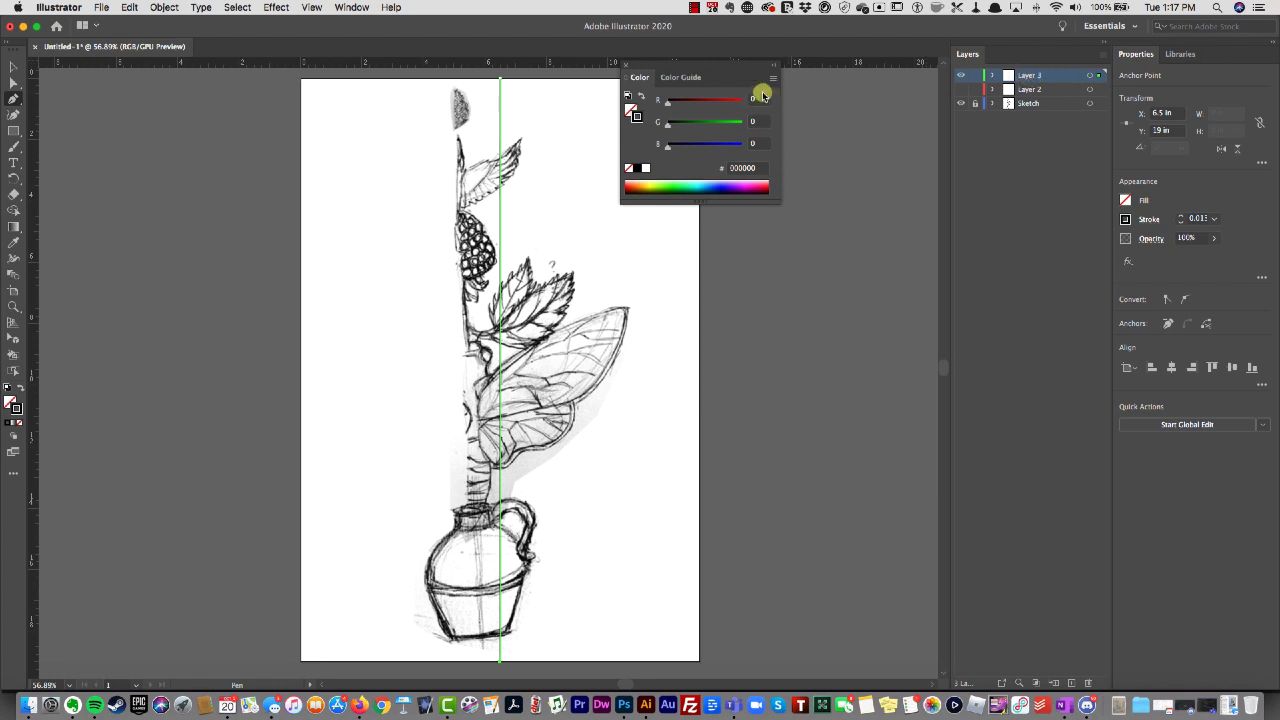
# - Rename Layer 3 to Guide and close the Color panel
pyautogui.doubleClick(1033, 76)
pyautogui.write('C')
pyautogui.press('Return')
pyautogui.click(694, 8)
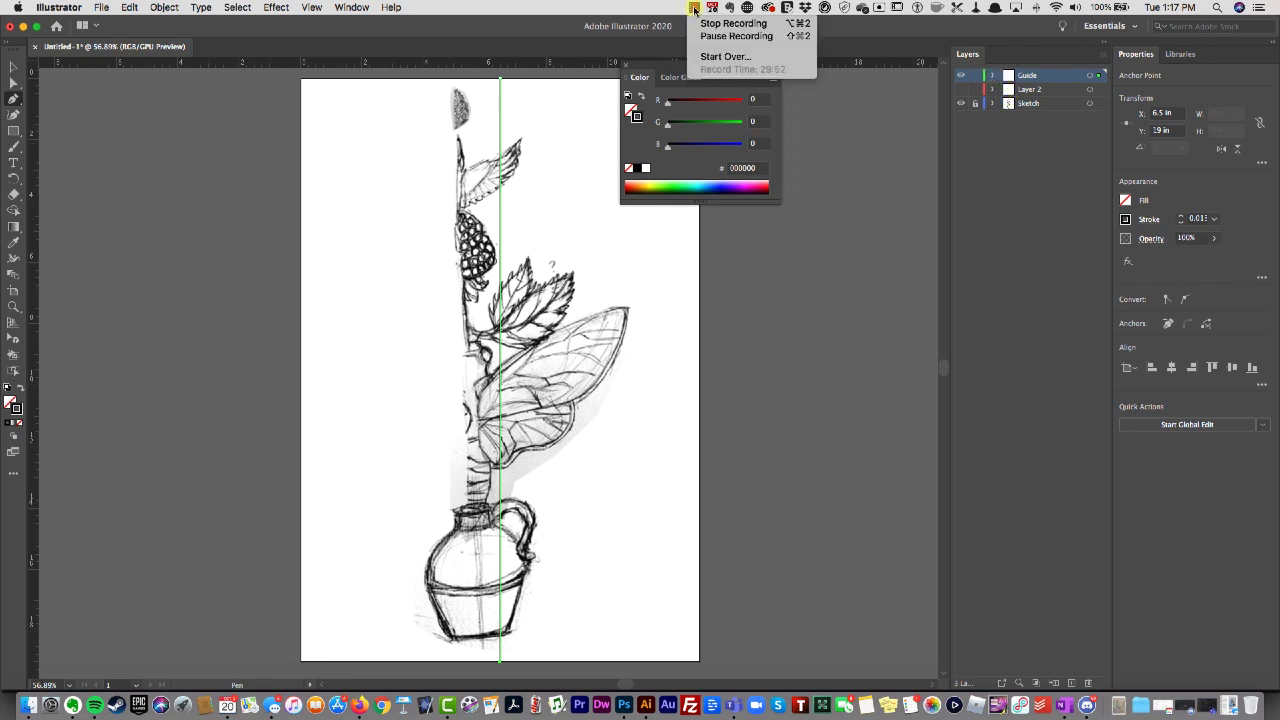
pyautogui.click(636, 27)
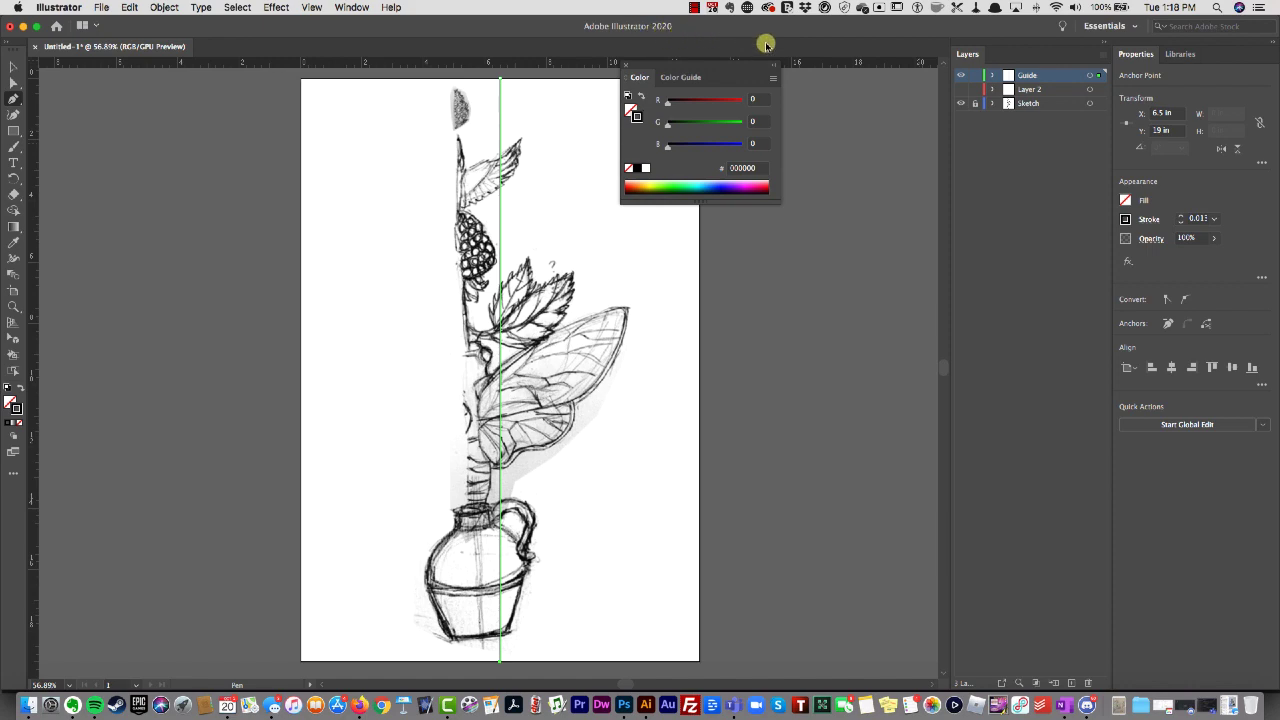
# - Set the Align panel to Align to Artboard and lock the Guide layer
pyautogui.click(352, 7)
pyautogui.click(355, 182)
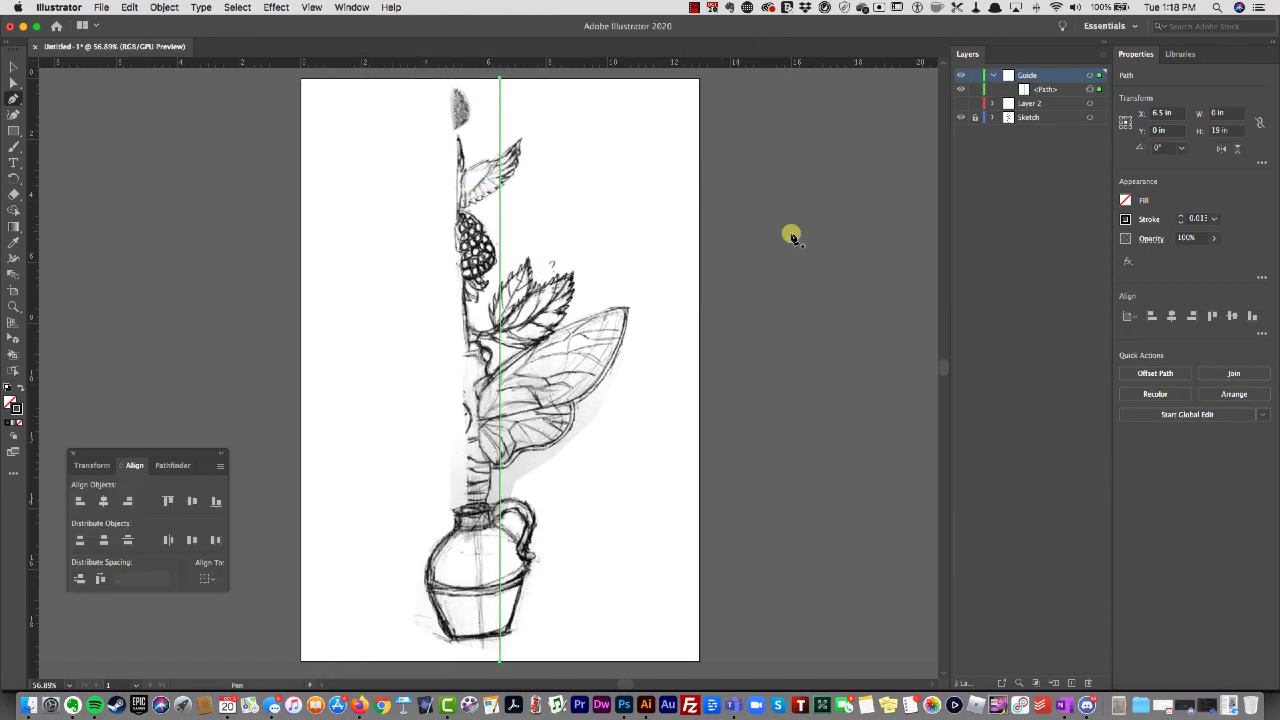
pyautogui.moveTo(133, 453); pyautogui.dragTo(841, 114)
pyautogui.click(913, 243)
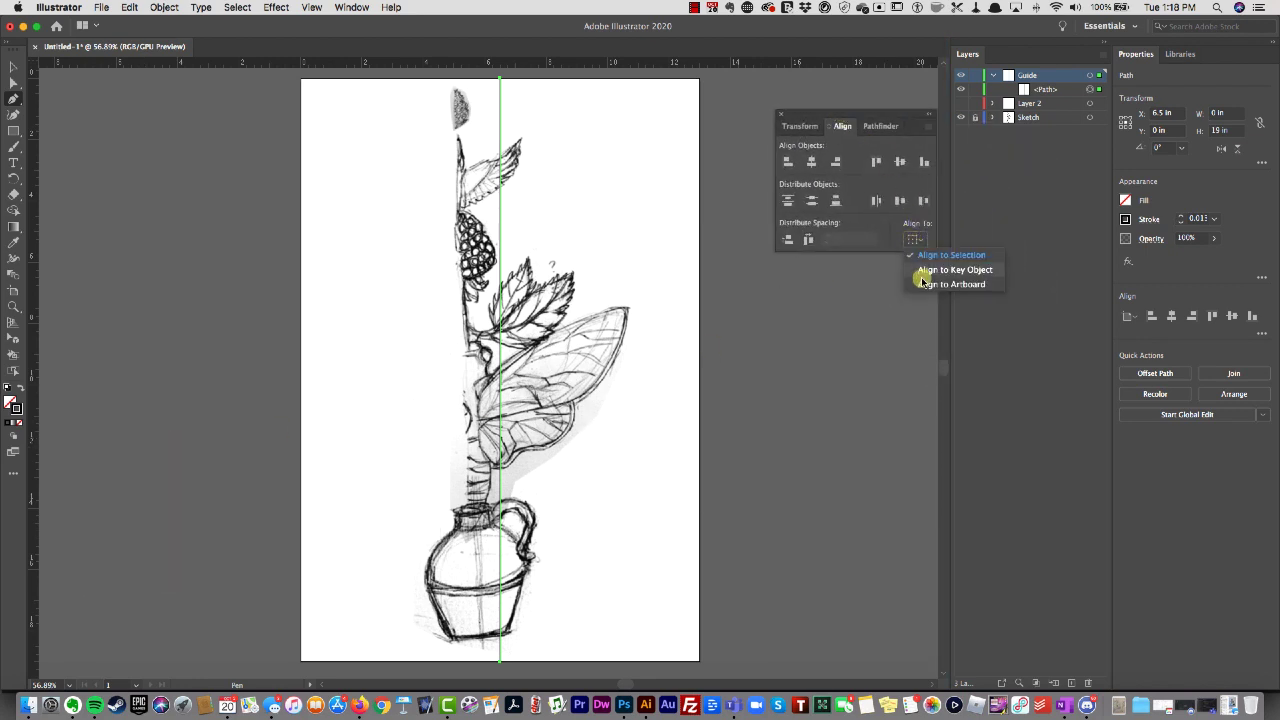
pyautogui.click(924, 285)
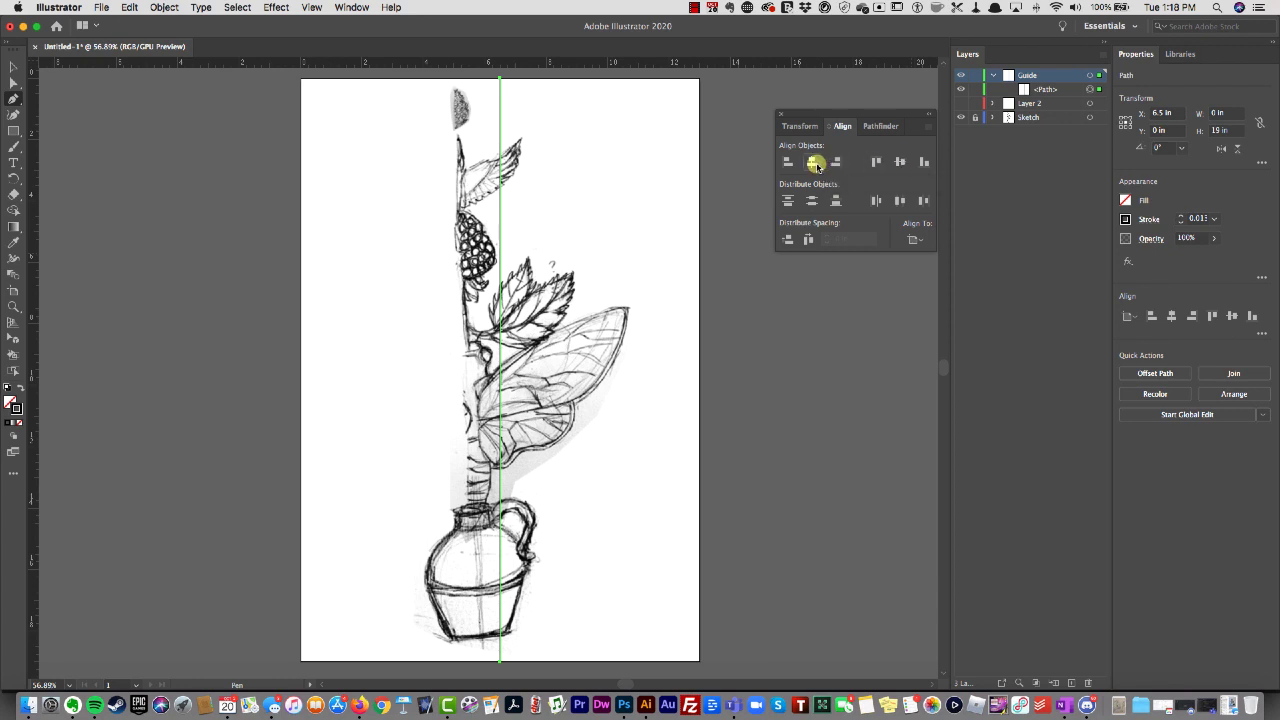
pyautogui.click(971, 77)
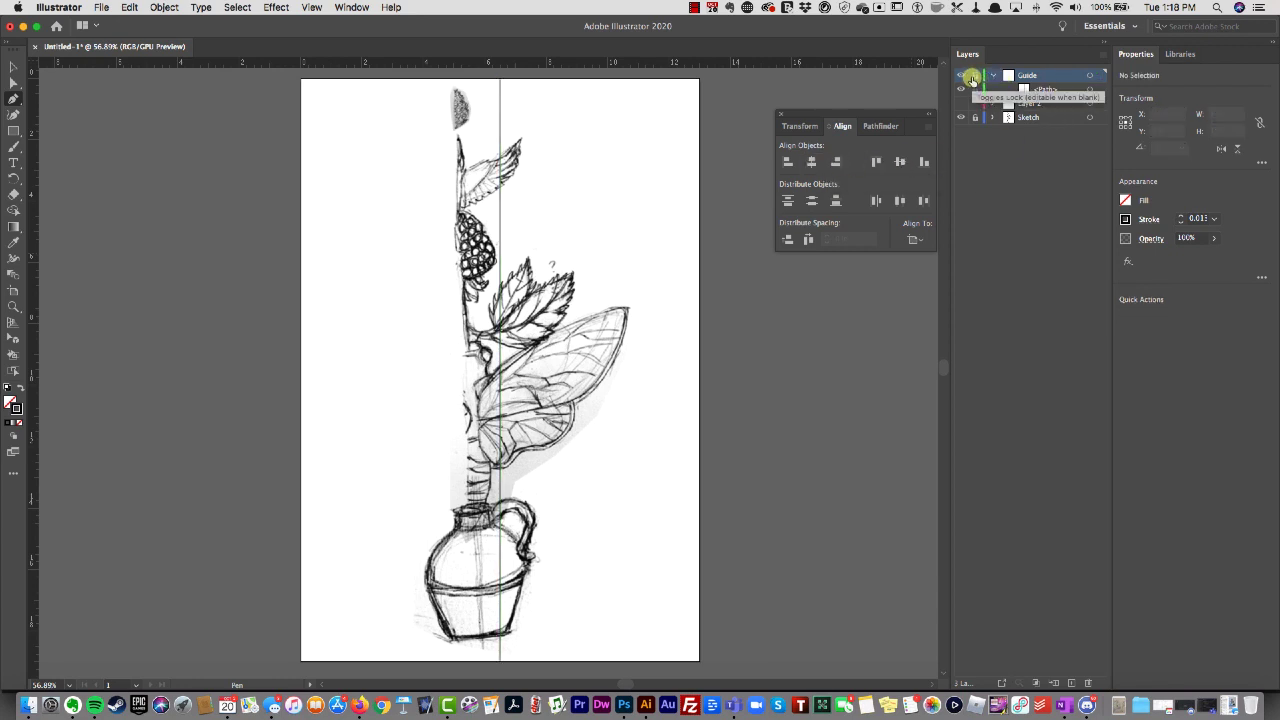
# - Create Layer 4 and draw a 13-inch horizontal line across the artboard's full width
pyautogui.click(1072, 684)
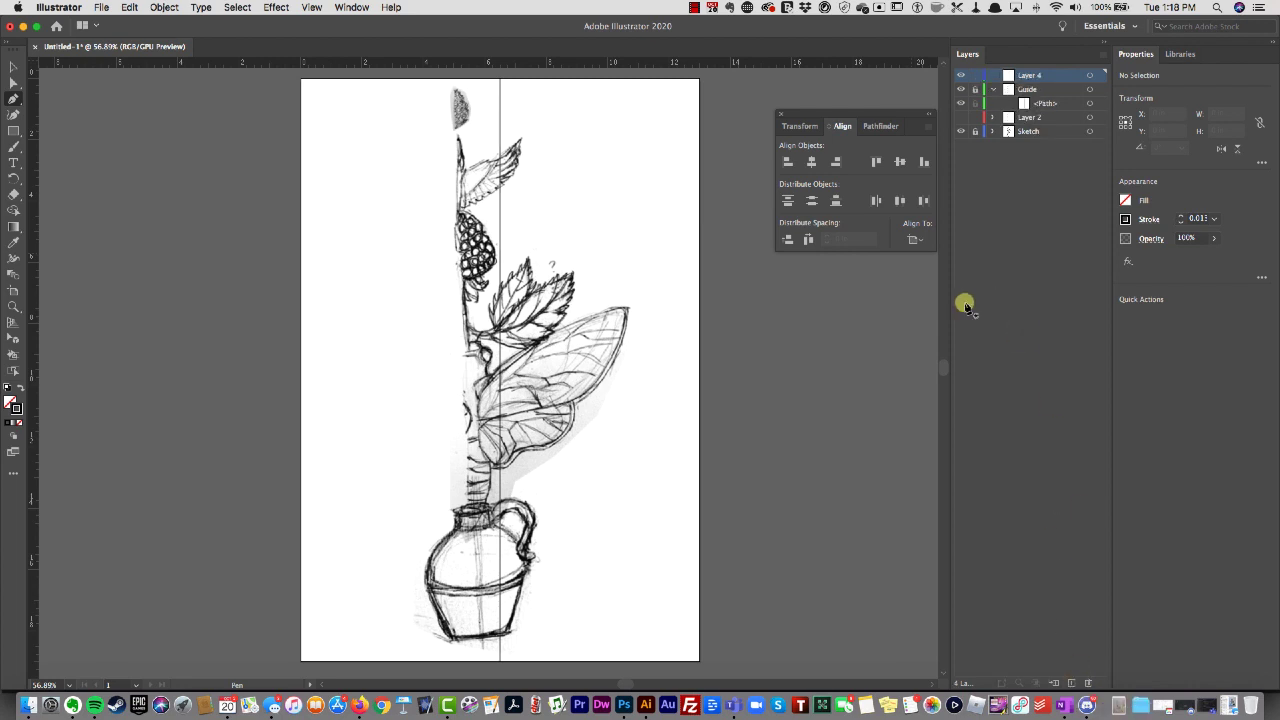
pyautogui.click(301, 340)
pyautogui.click(700, 340)
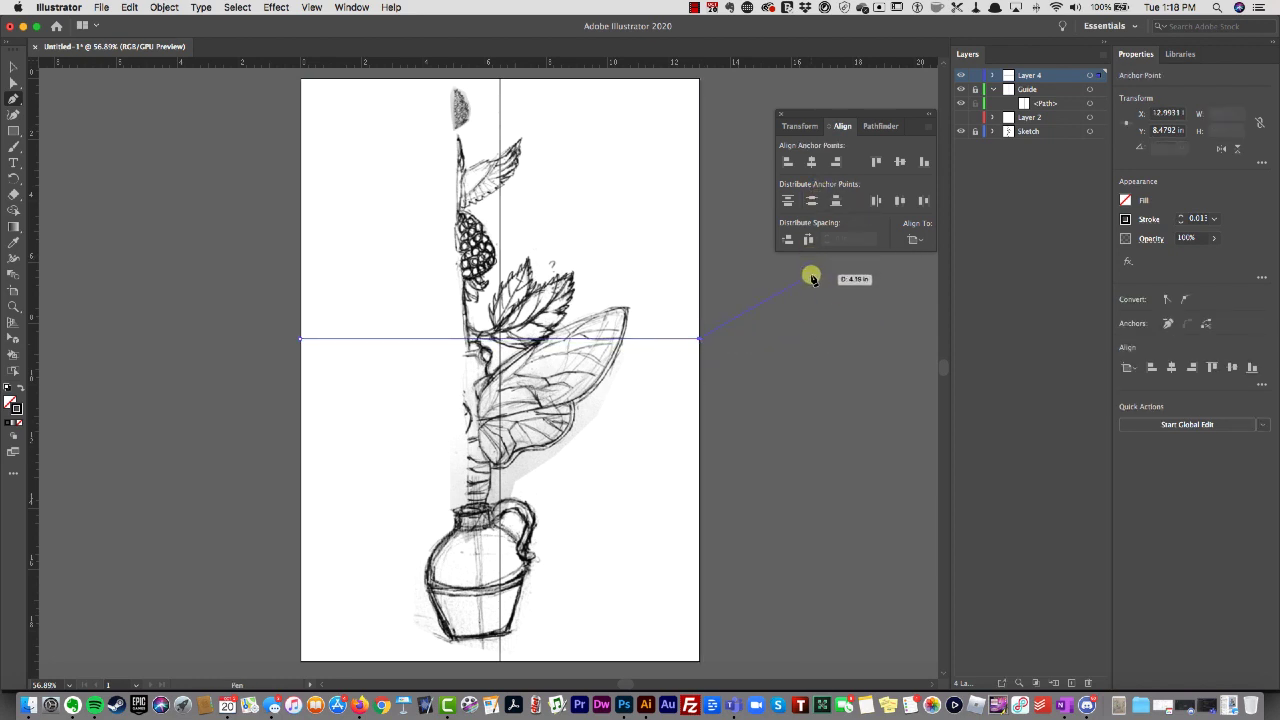
pyautogui.press('Escape')
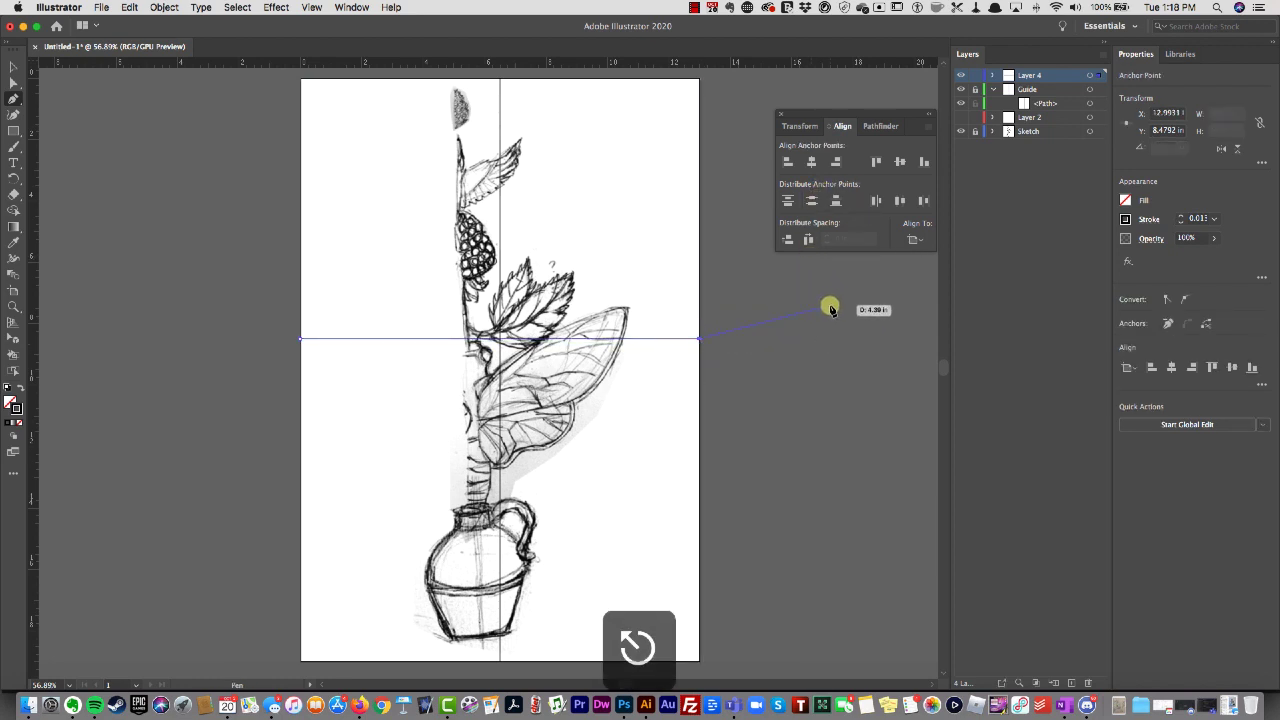
# - Try vertical centring, undo it, and target all of Layer 4
pyautogui.click(899, 162)
pyautogui.press('super+z')
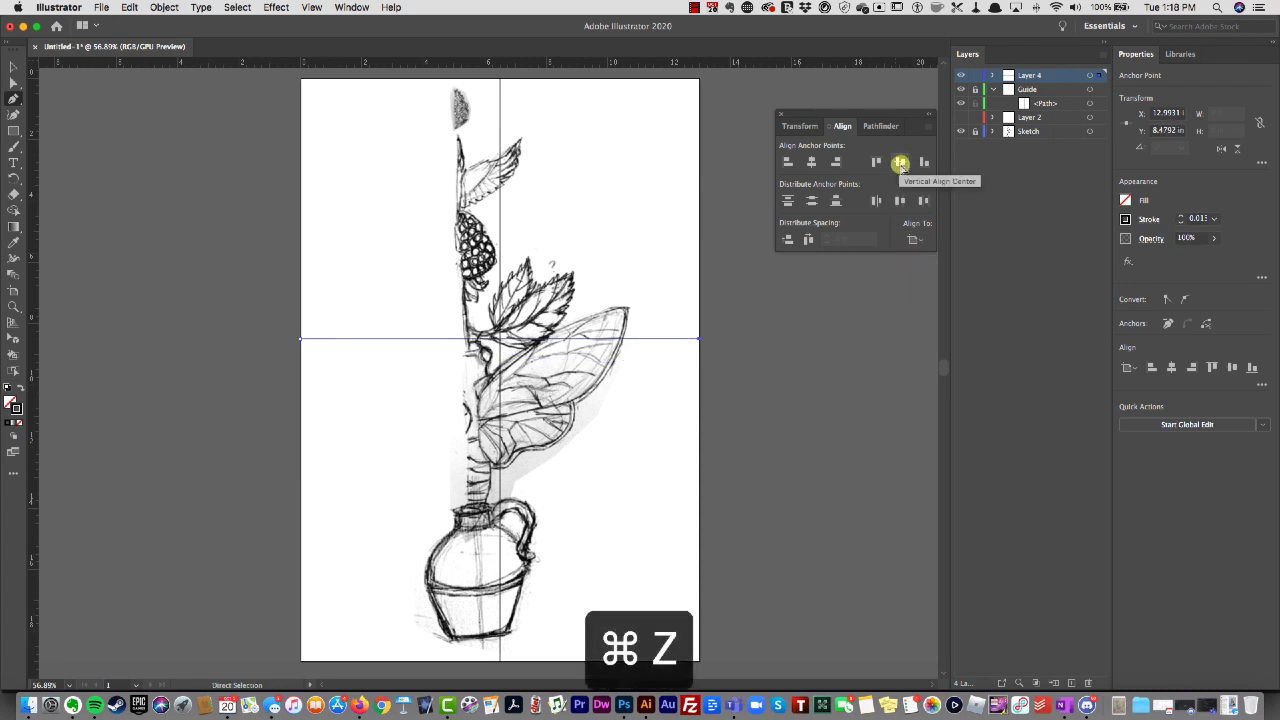
pyautogui.click(1089, 79)
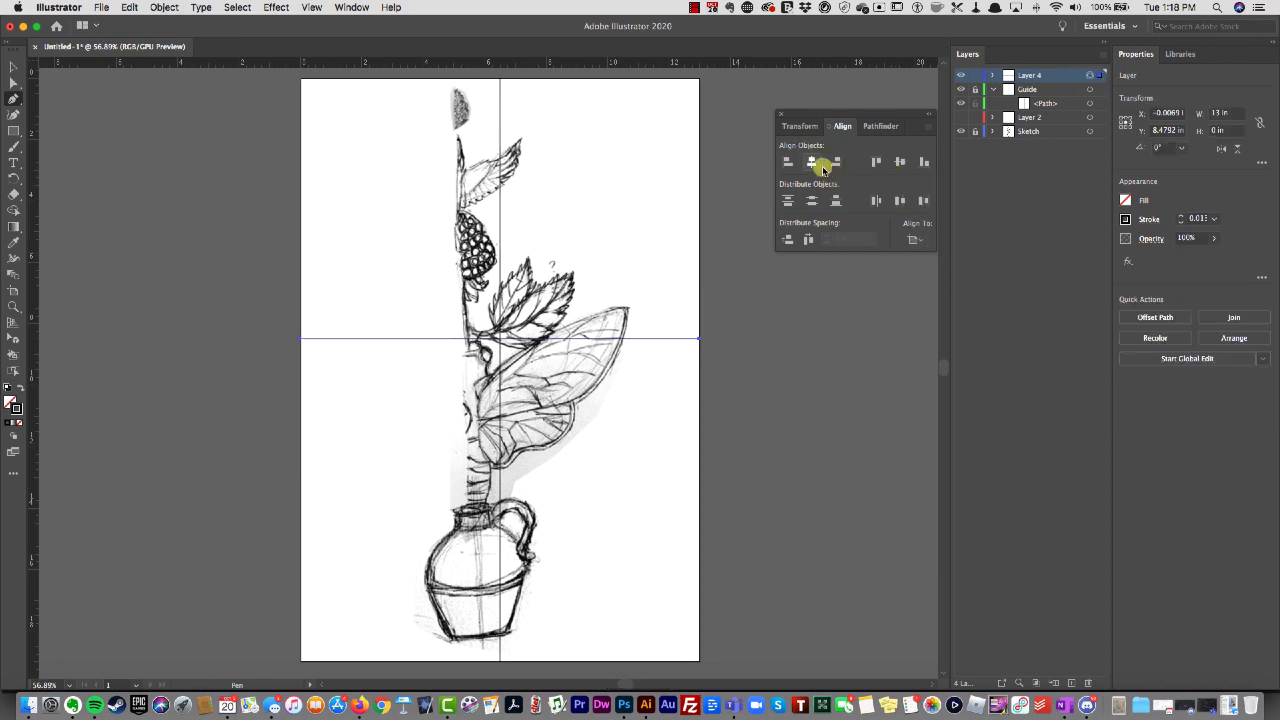
# - Centre the line vertically, then add a Transform effect to Layer 4 with Reflect X and 1 copy
pyautogui.click(899, 162)
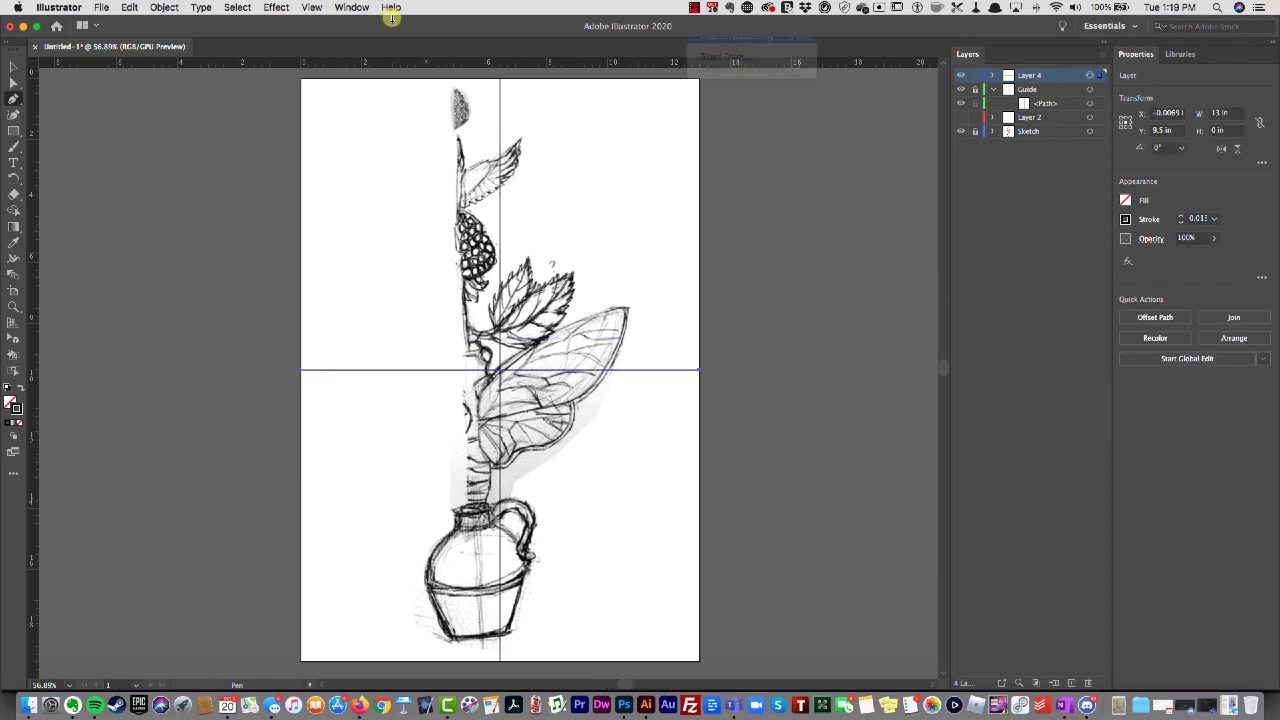
pyautogui.click(280, 8)
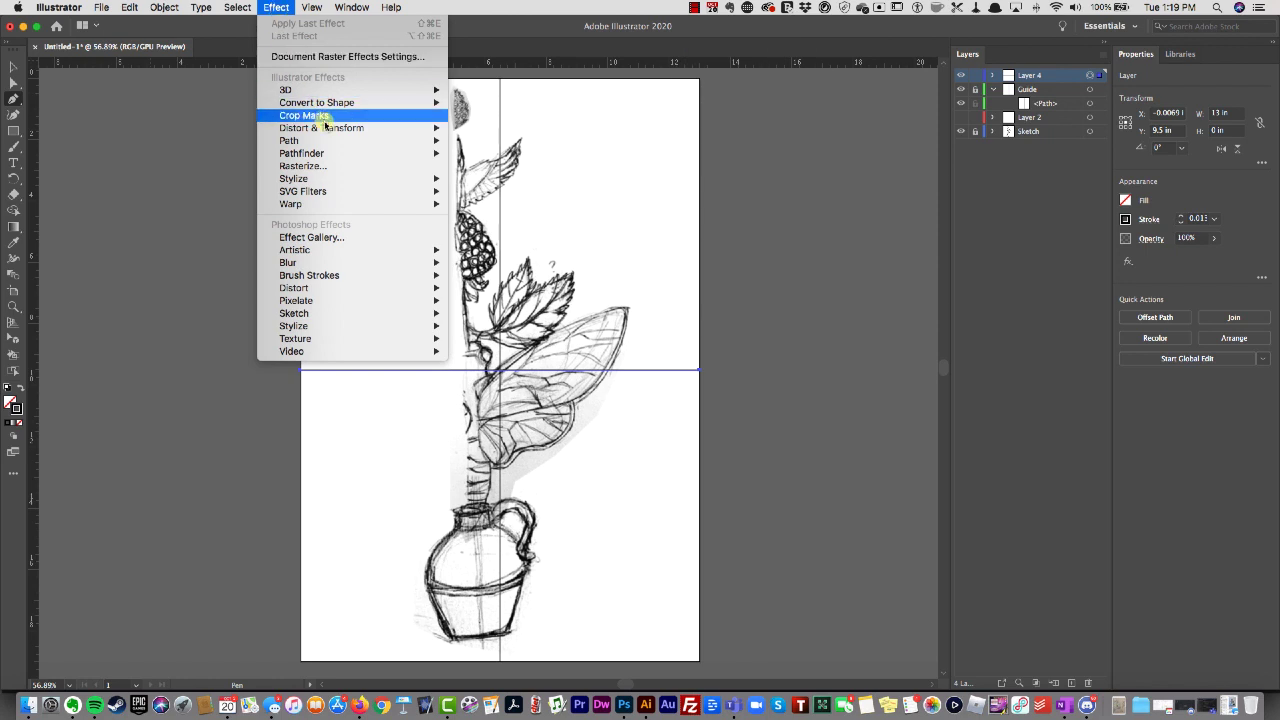
pyautogui.moveTo(330, 128)
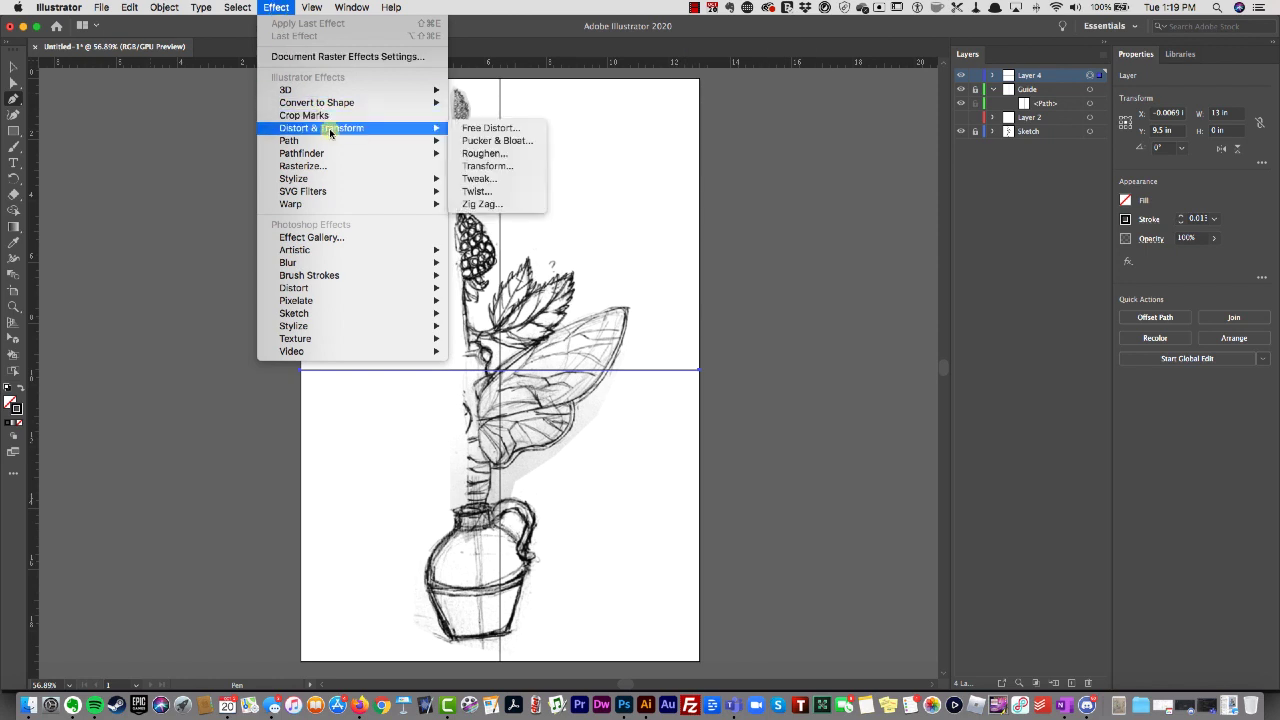
pyautogui.click(486, 167)
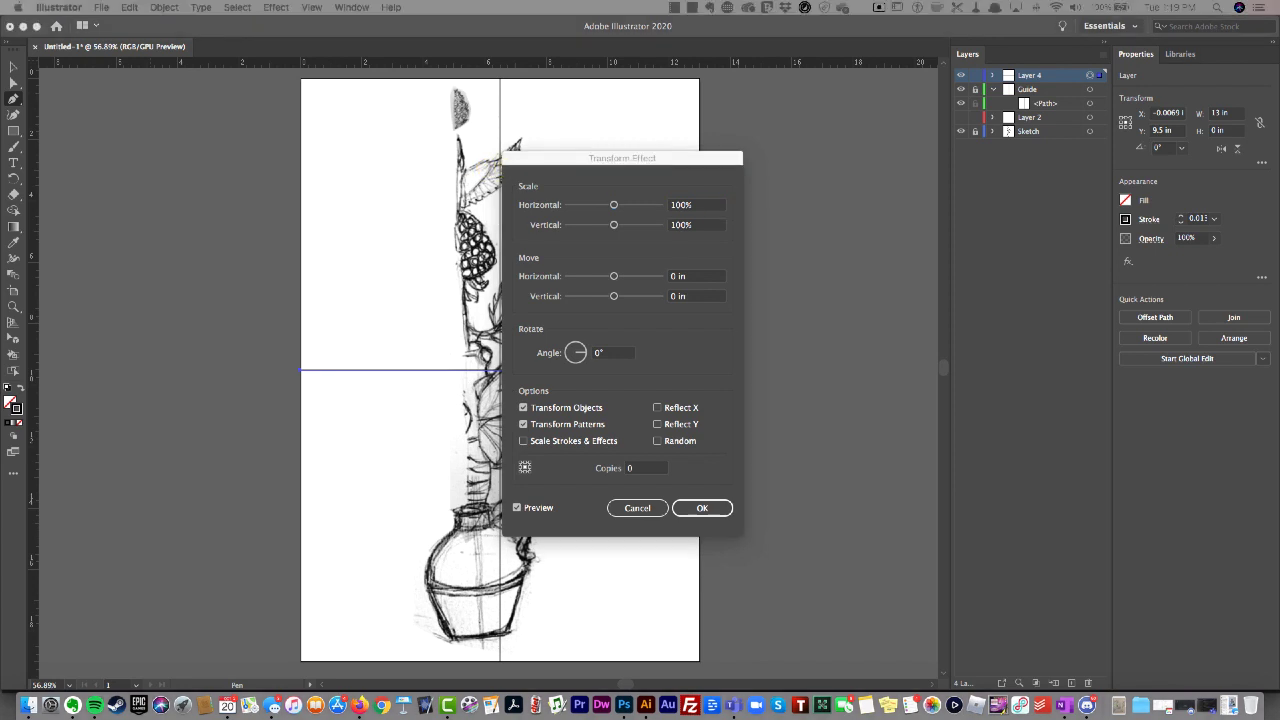
pyautogui.click(659, 410)
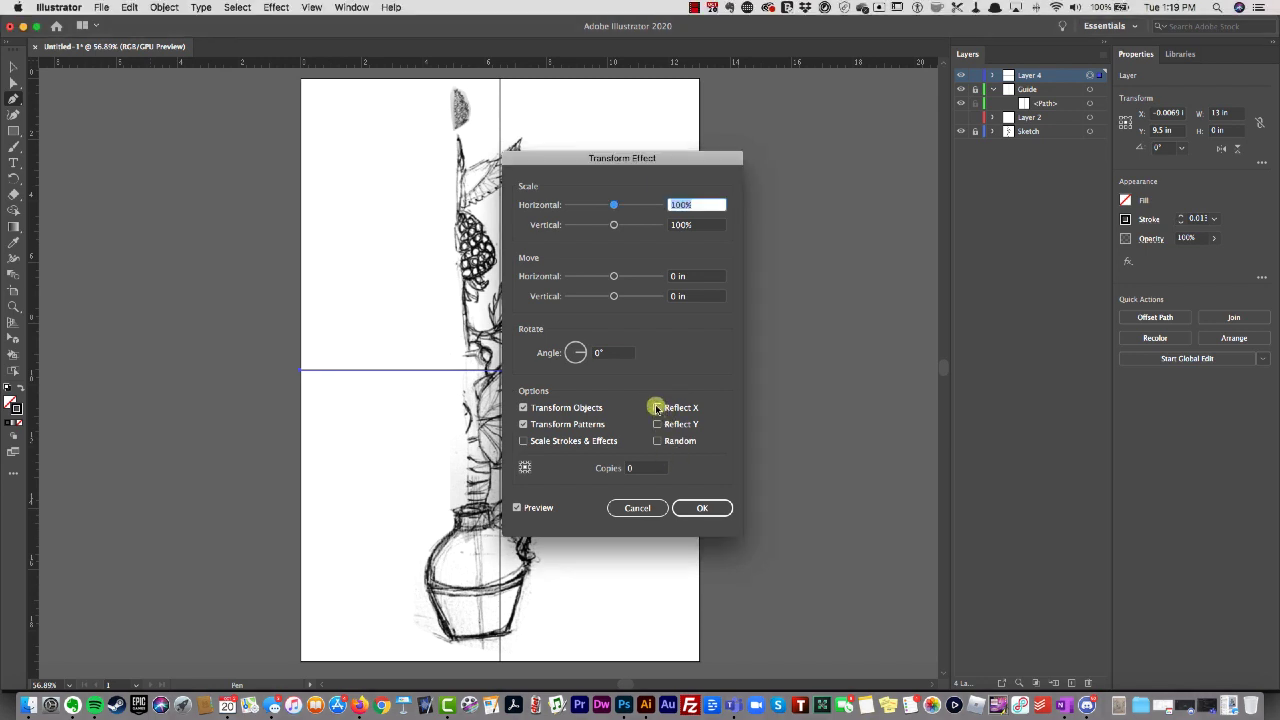
pyautogui.click(657, 408)
pyautogui.click(641, 470)
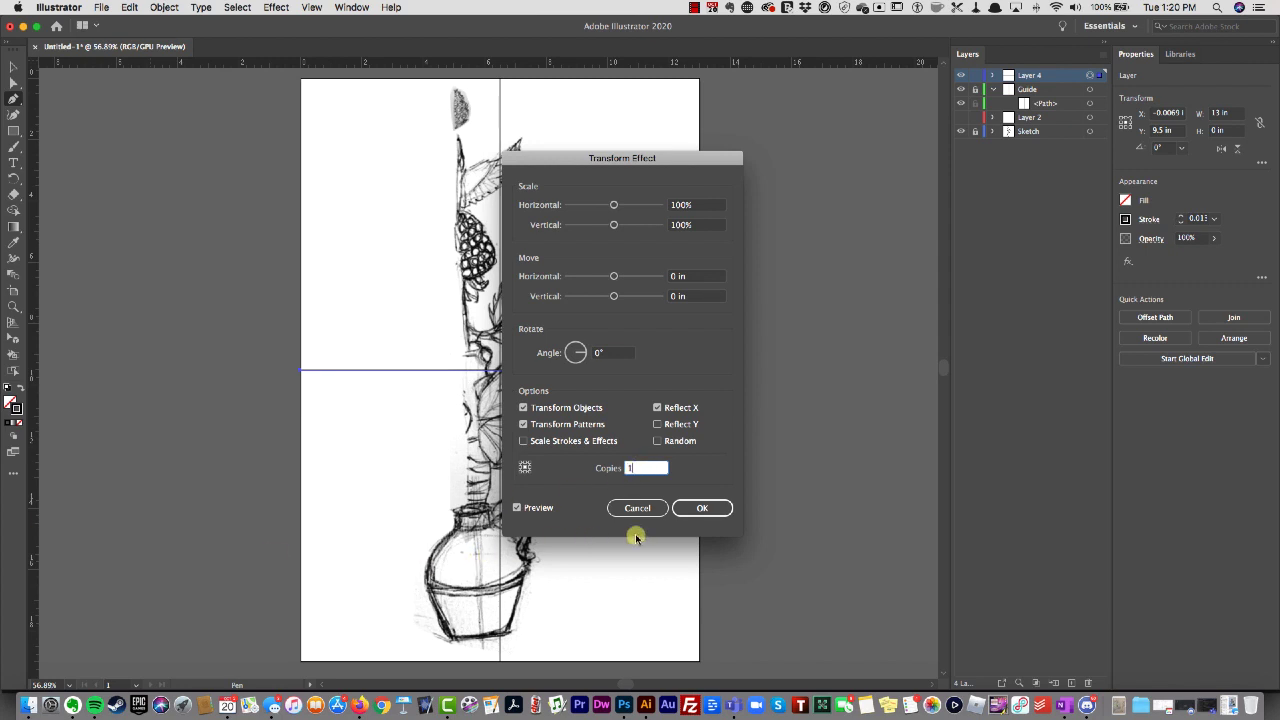
pyautogui.click(720, 508)
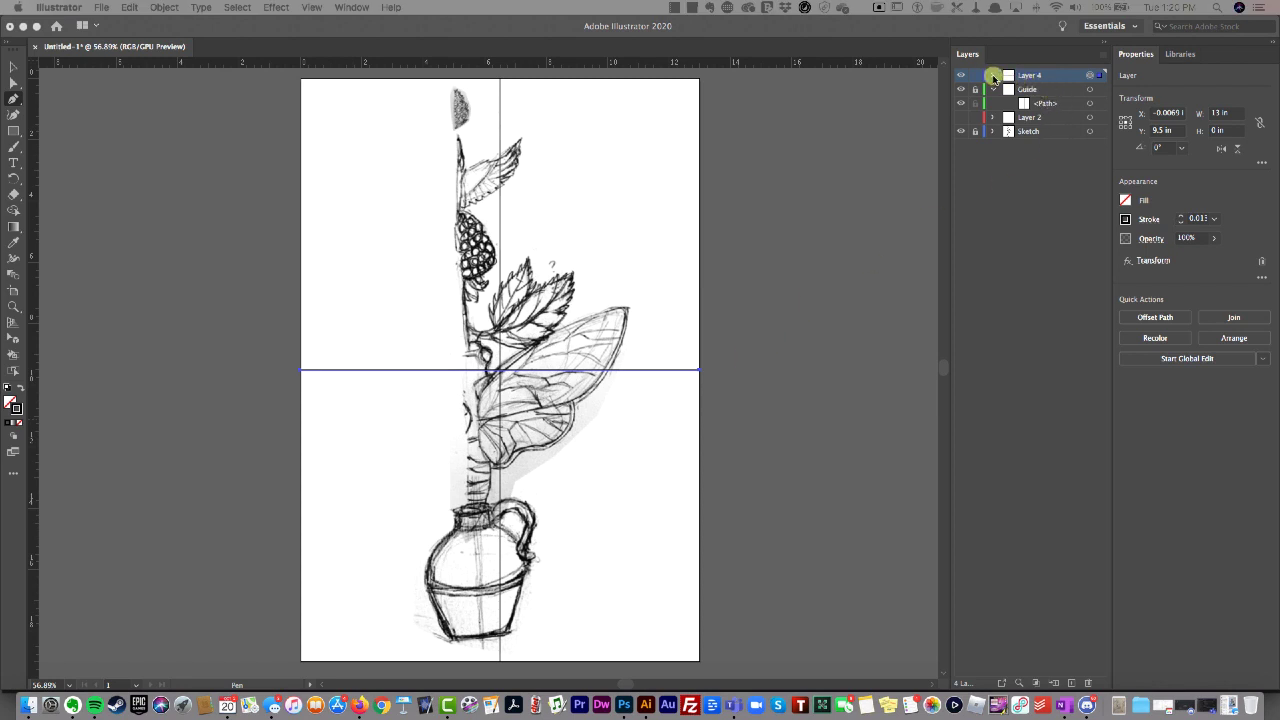
# - Hide the horizontal line's path in Layer 4 and save the document as totem.ai
pyautogui.click(993, 76)
pyautogui.click(993, 76)
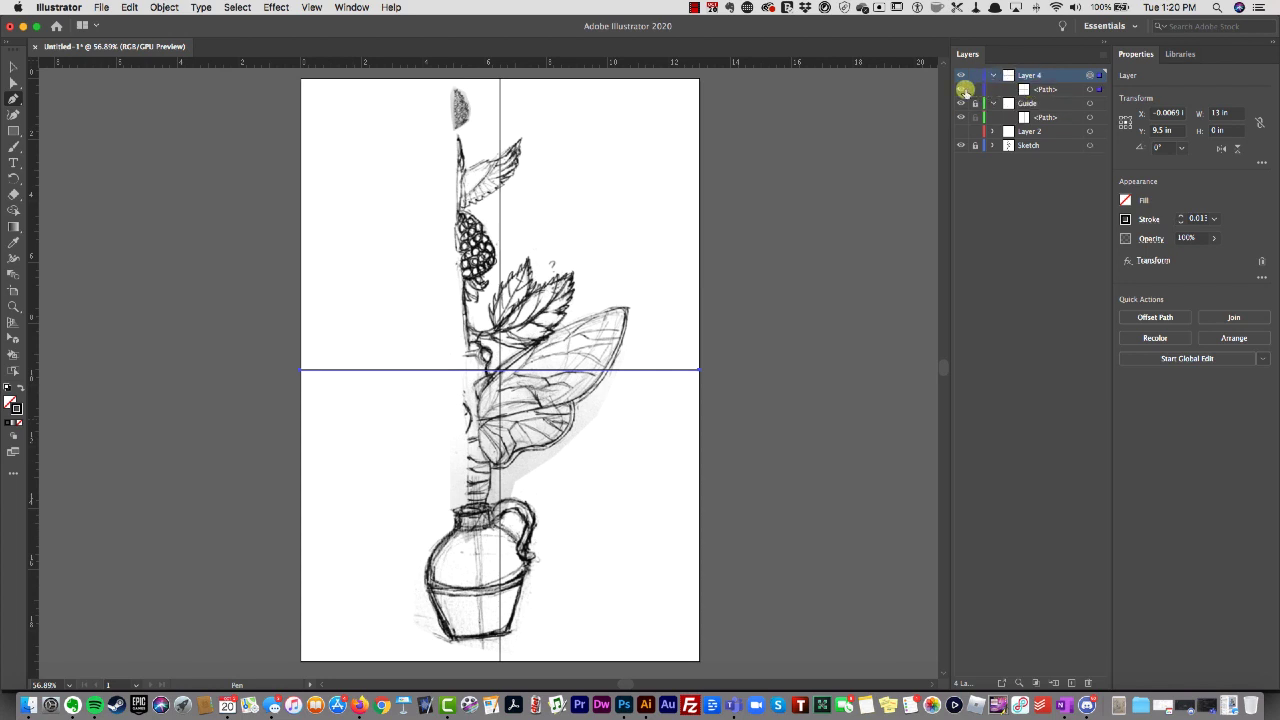
pyautogui.click(963, 90)
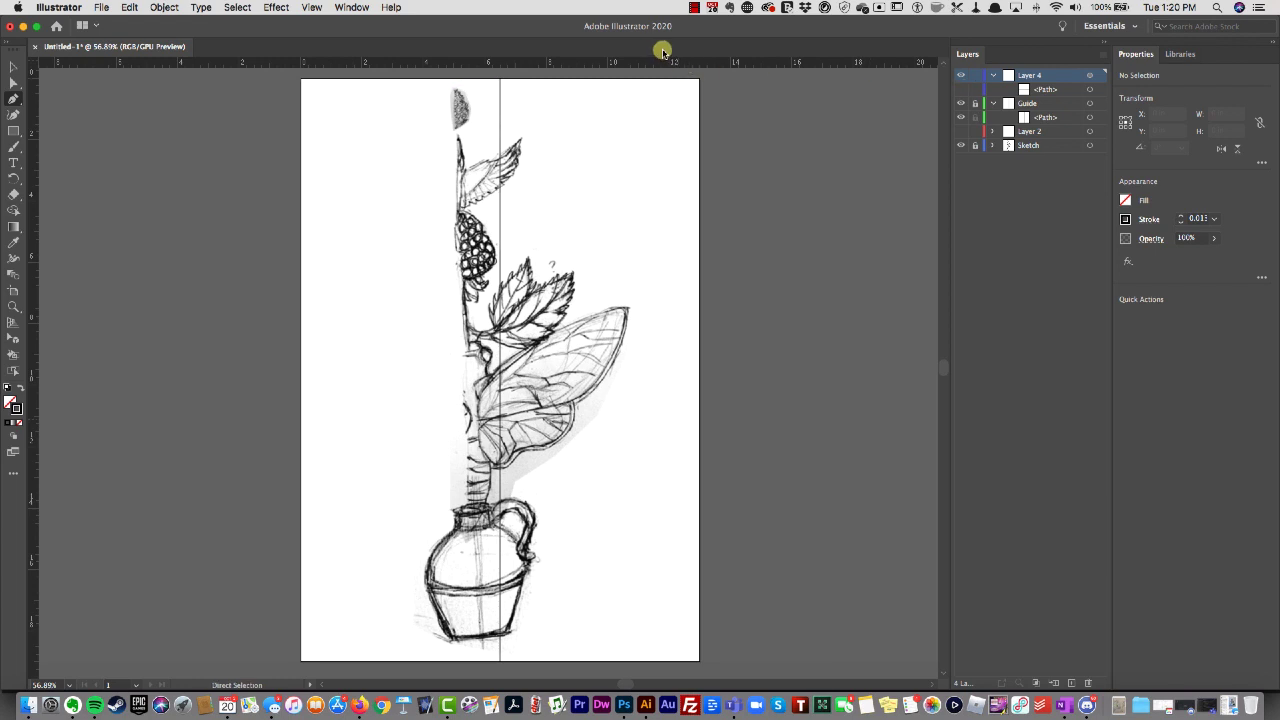
pyautogui.press('super+s')
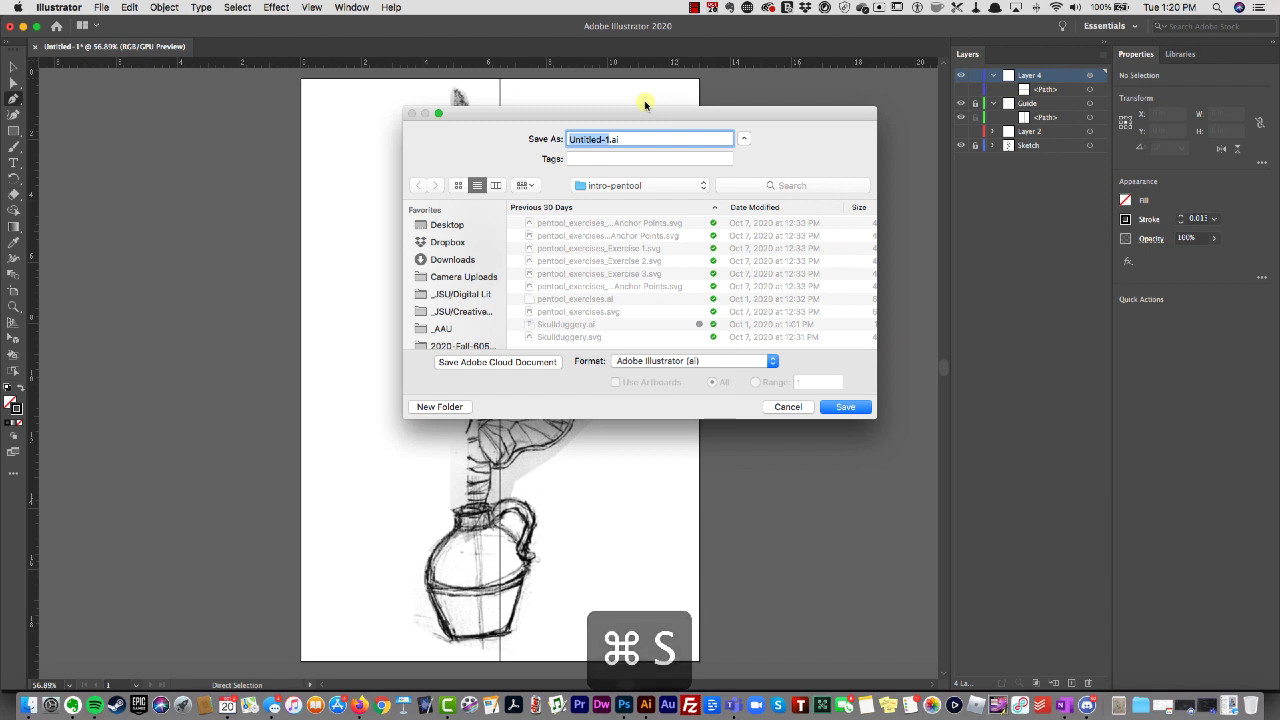
pyautogui.write('totem')
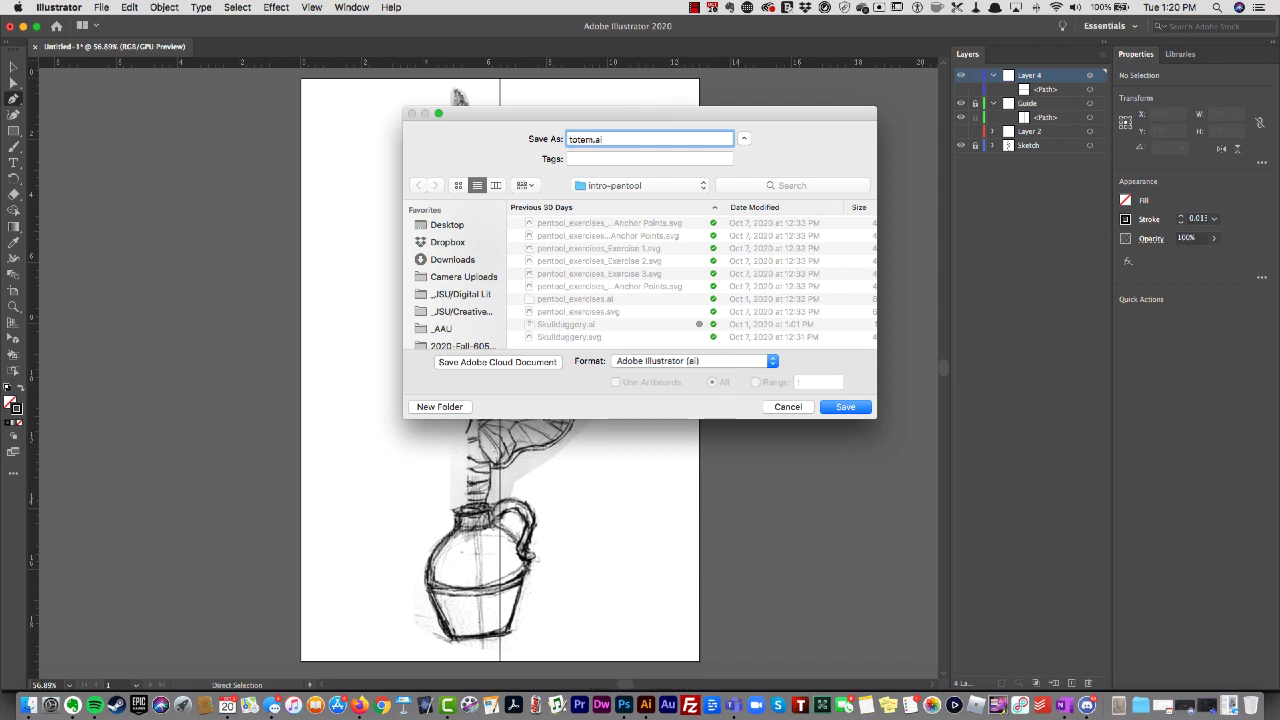
# - Save the file as totem.ai and nudge the first sketch image left toward the centre guide
pyautogui.press('Return')
pyautogui.click(1092, 146)
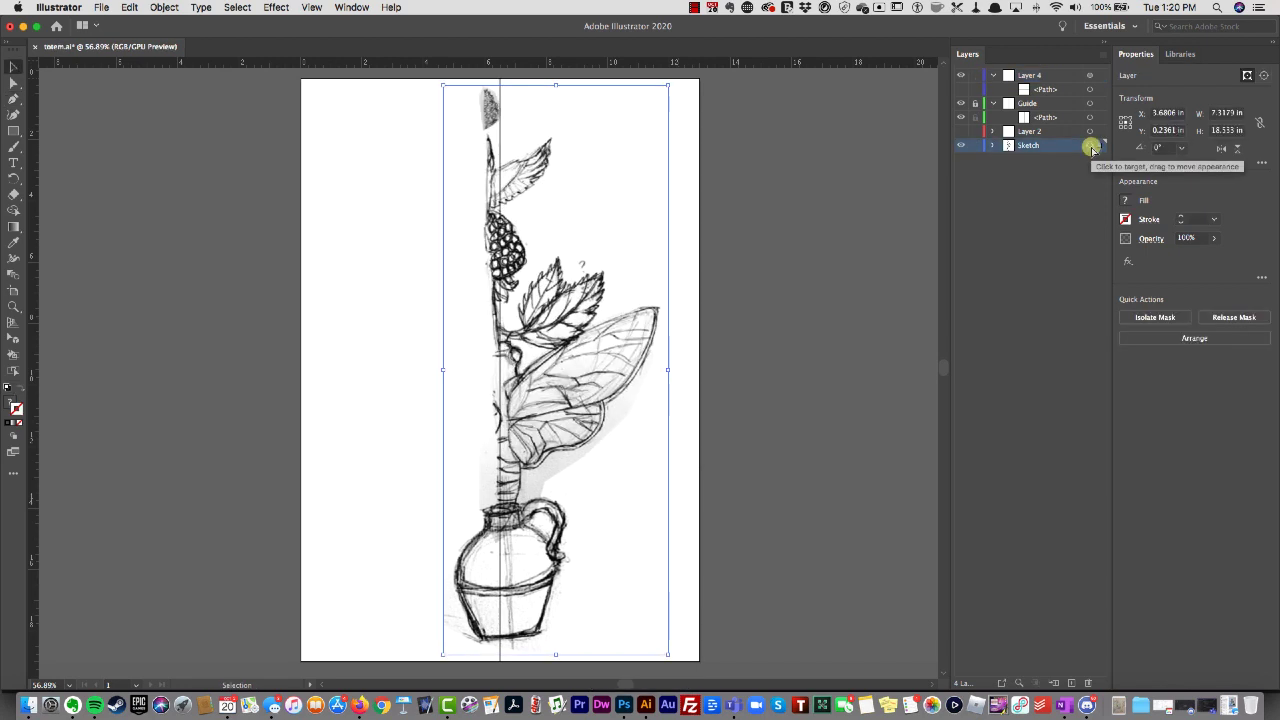
pyautogui.hotkey('shift', 'Right')
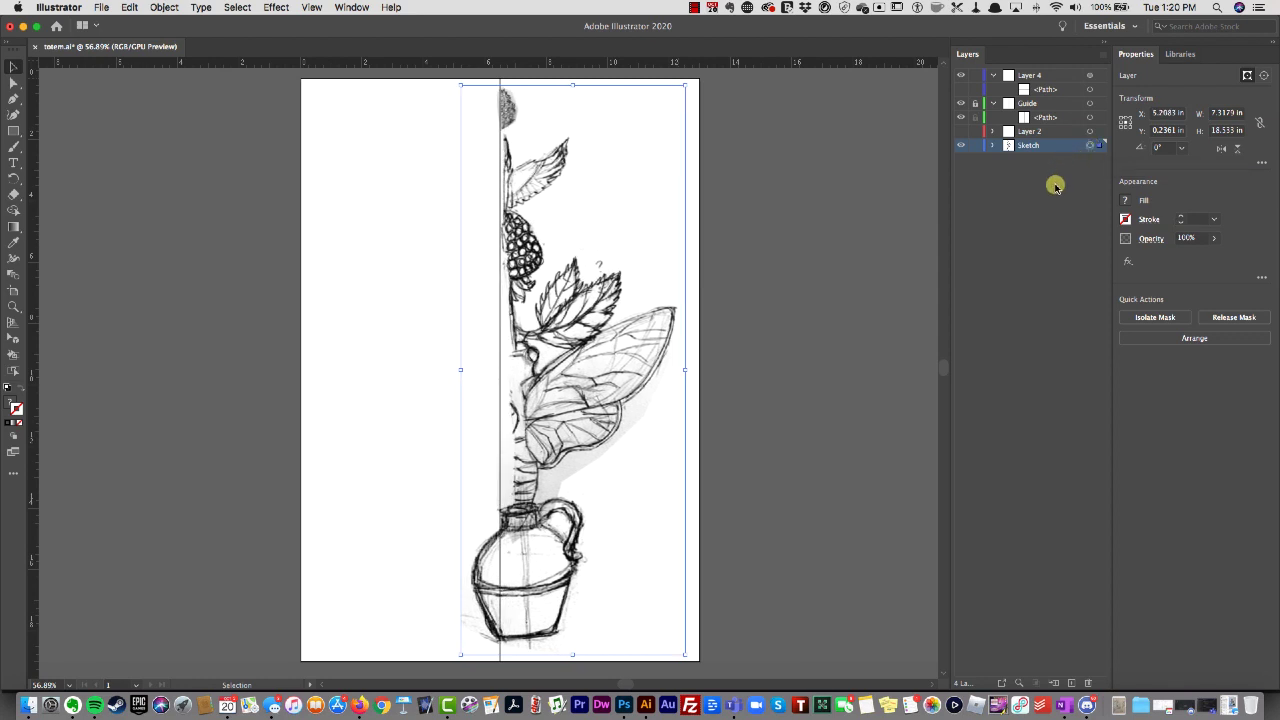
pyautogui.click(993, 145)
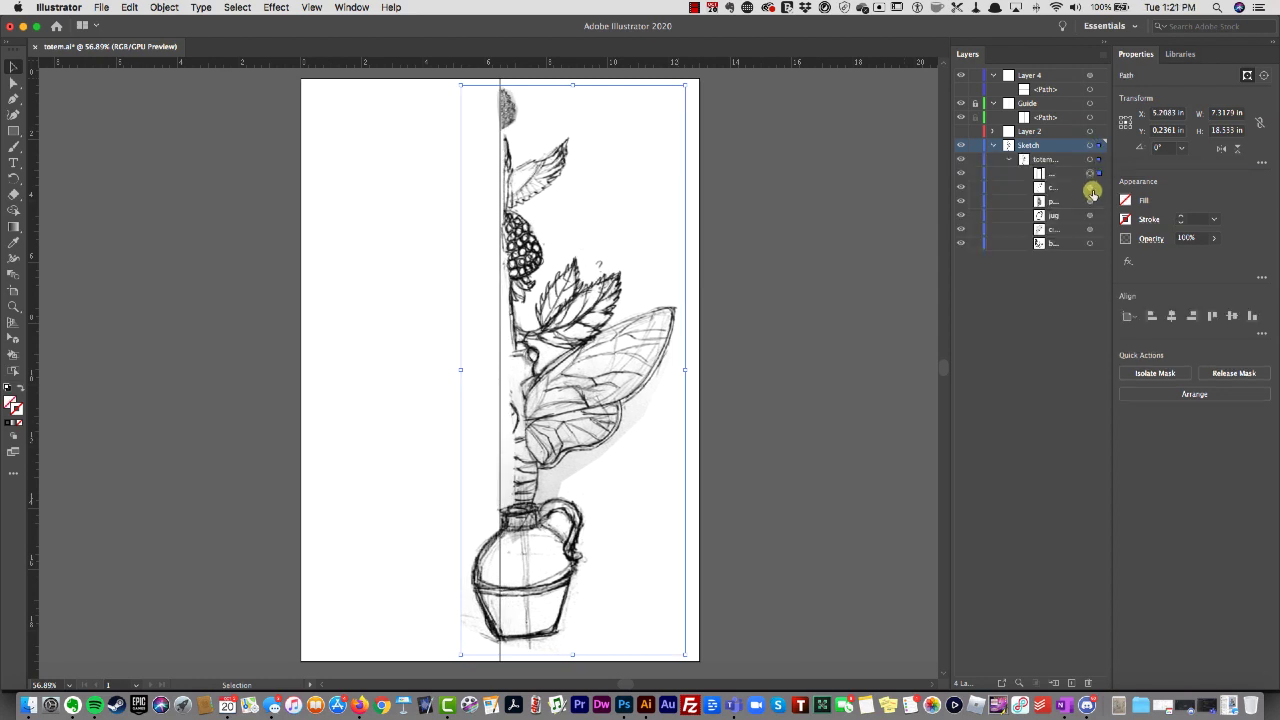
pyautogui.click(1091, 187)
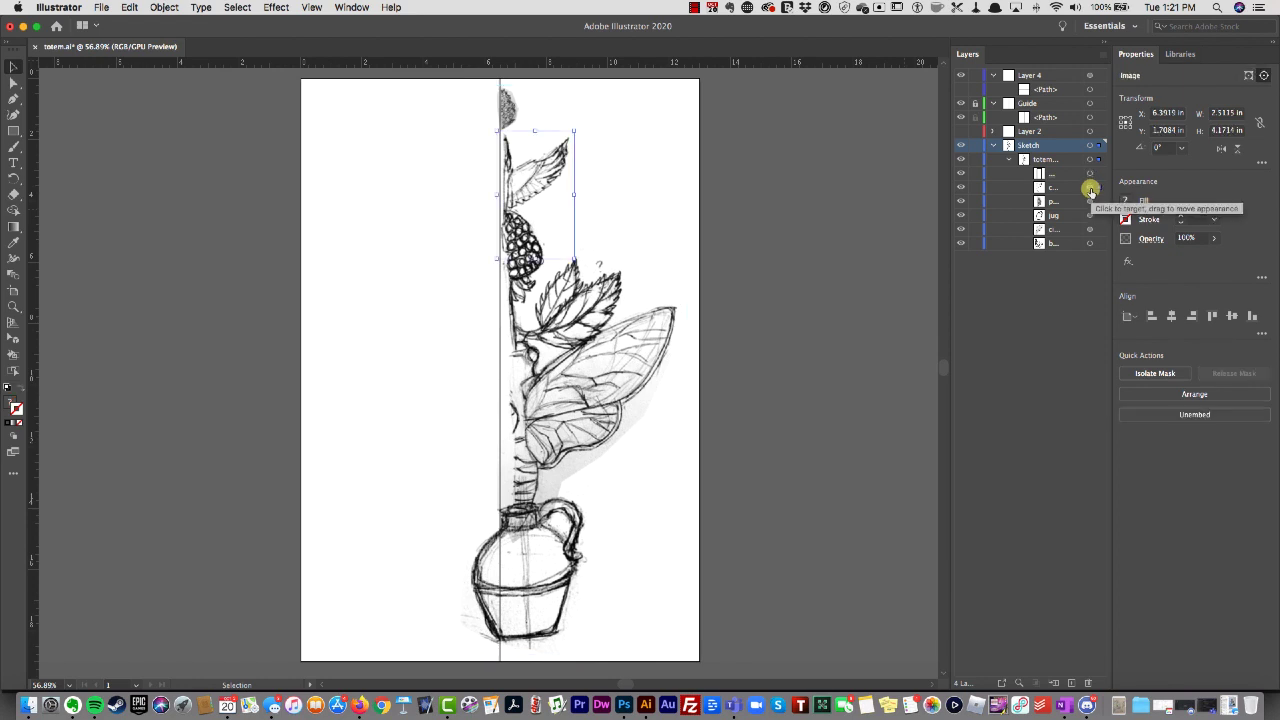
pyautogui.press('Left')
pyautogui.press('Left')
pyautogui.press('Left')
pyautogui.press('Left')
pyautogui.press('Left')
pyautogui.press('Left')
pyautogui.press('Left')
pyautogui.press('Left')
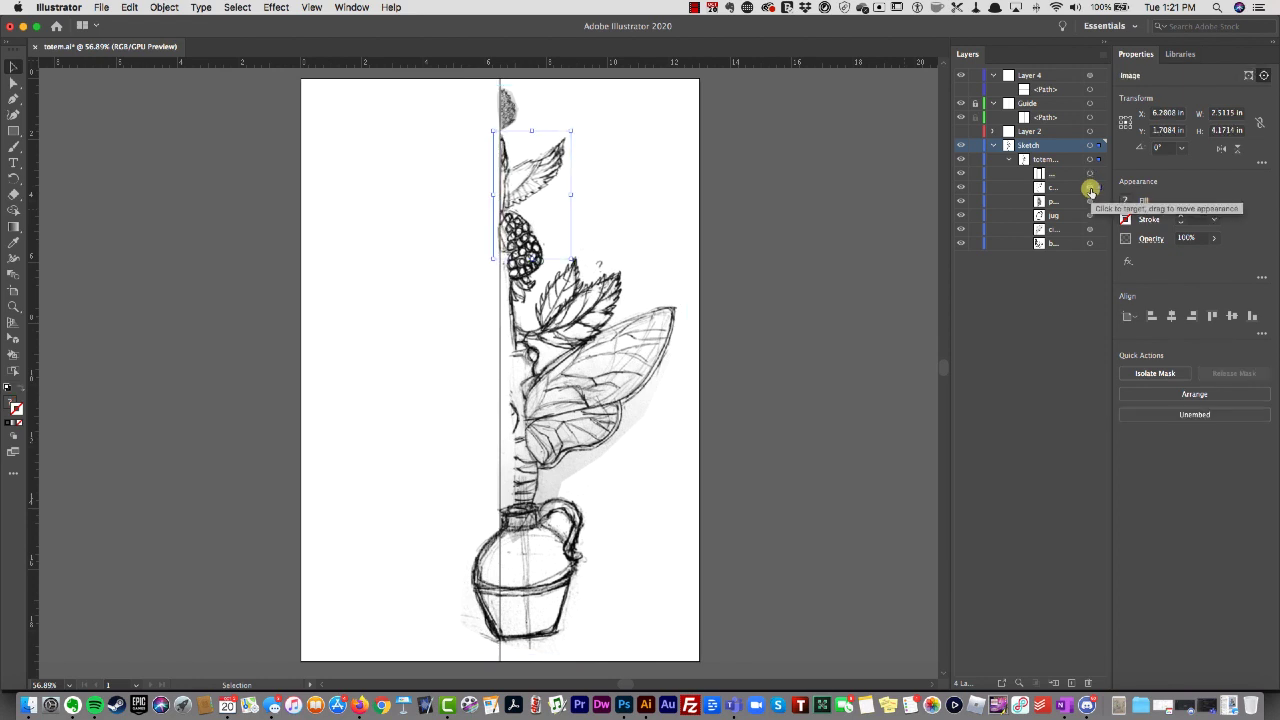
pyautogui.press('Left')
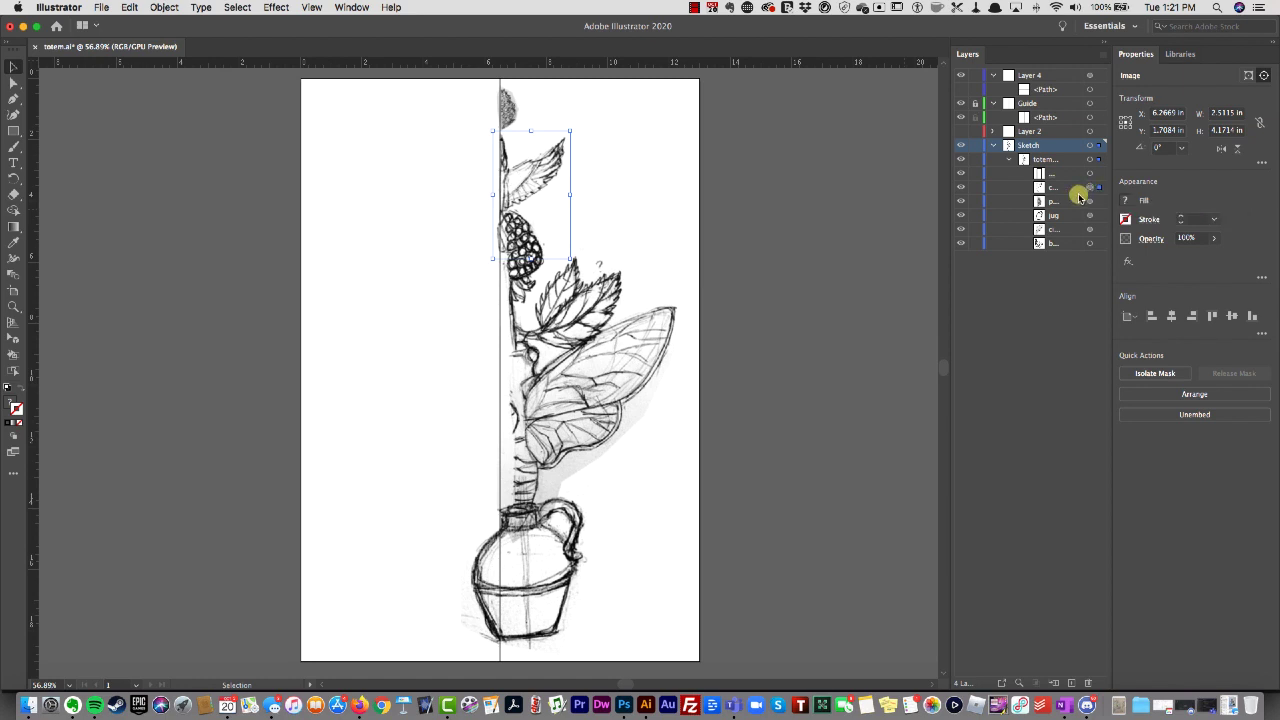
# - Nudge the top and jug sketch images left and tilt the jug slightly
pyautogui.click(1091, 202)
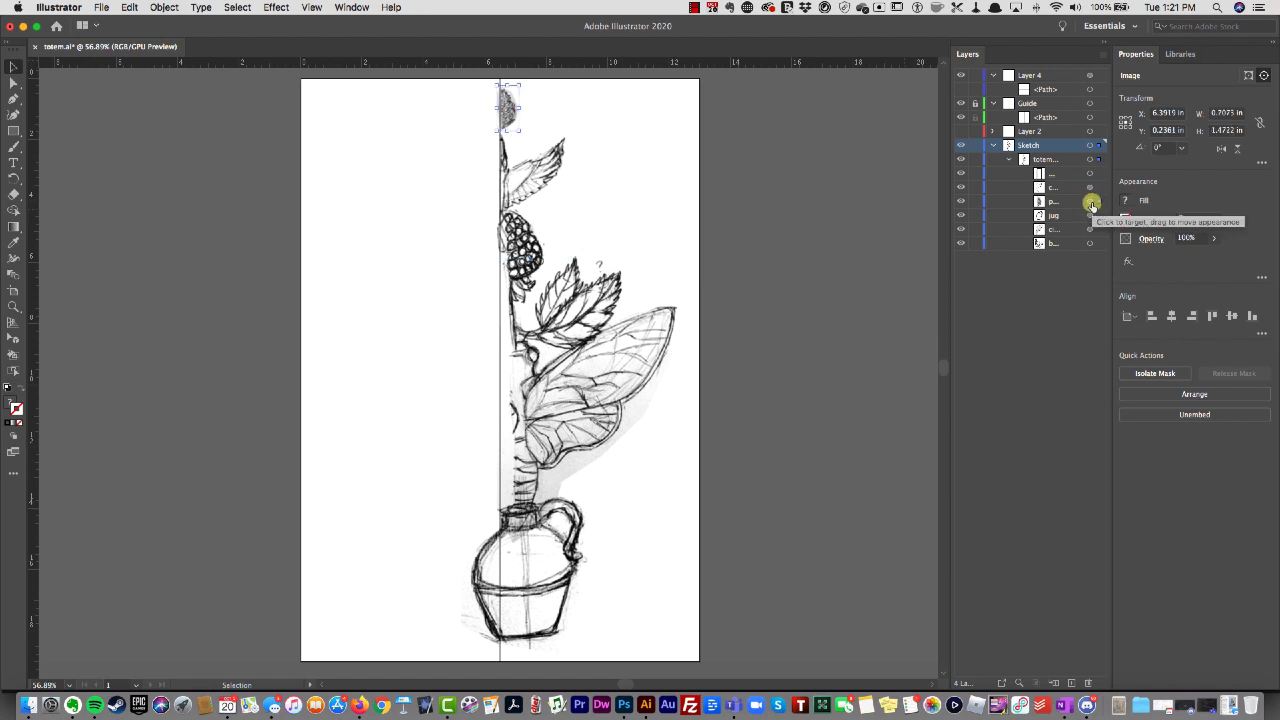
pyautogui.press('Left')
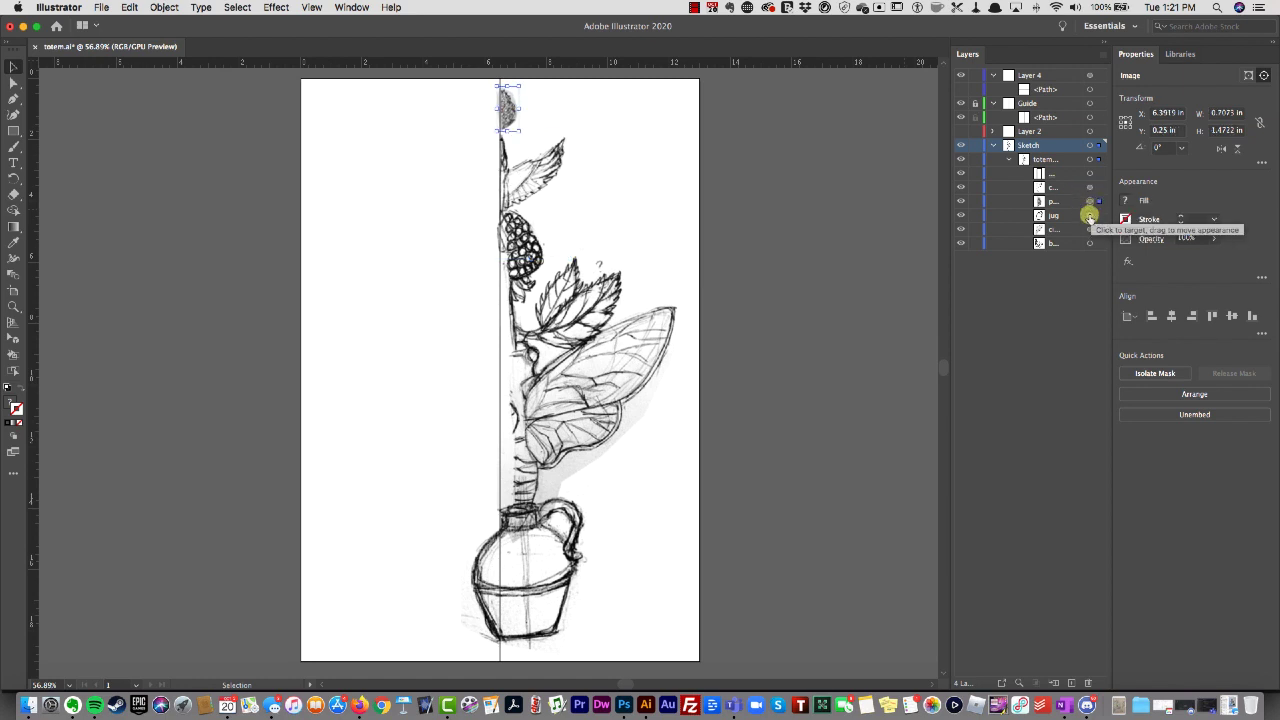
pyautogui.click(1090, 215)
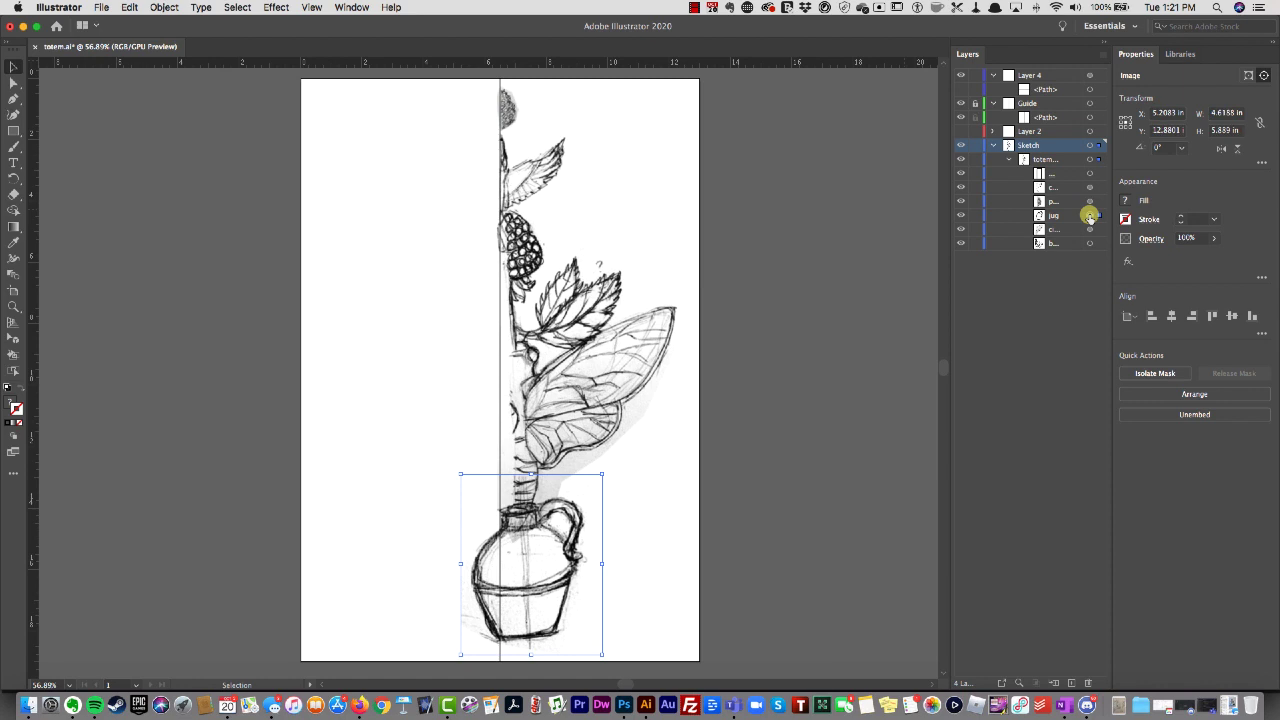
pyautogui.press('Left')
pyautogui.press('Left')
pyautogui.press('Left')
pyautogui.press('Left')
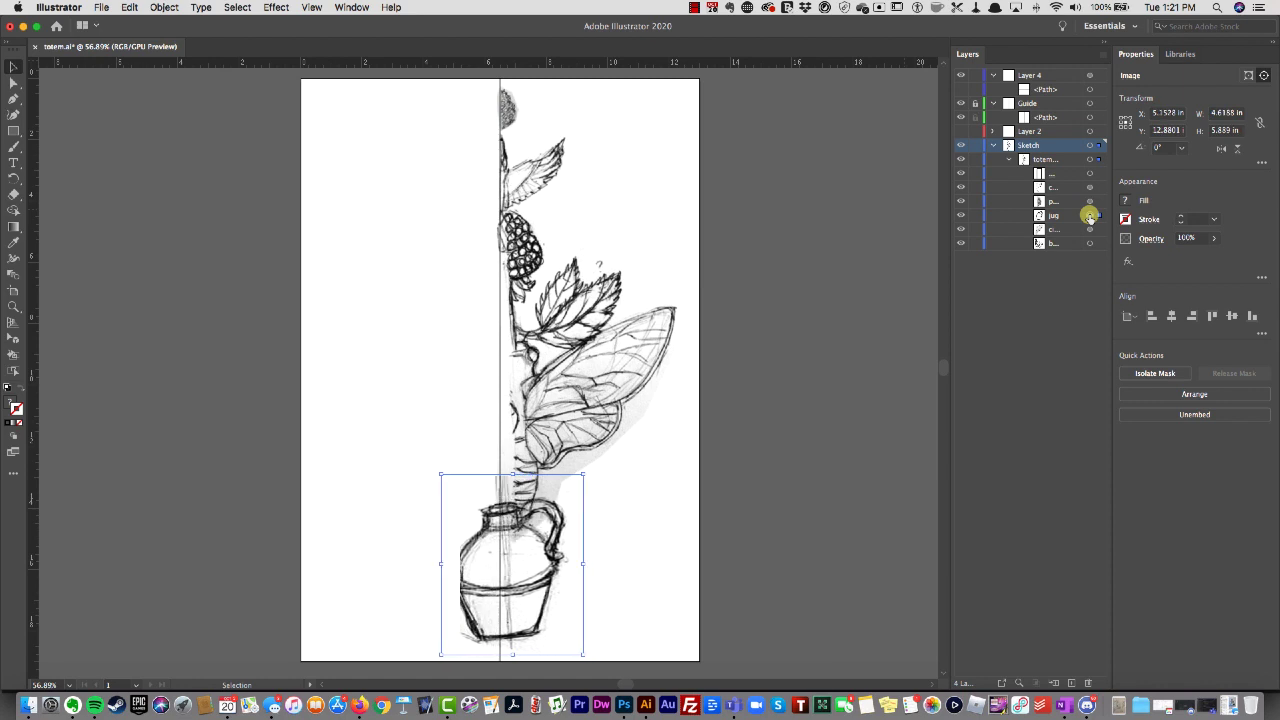
pyautogui.hotkey('shift', 'Left')
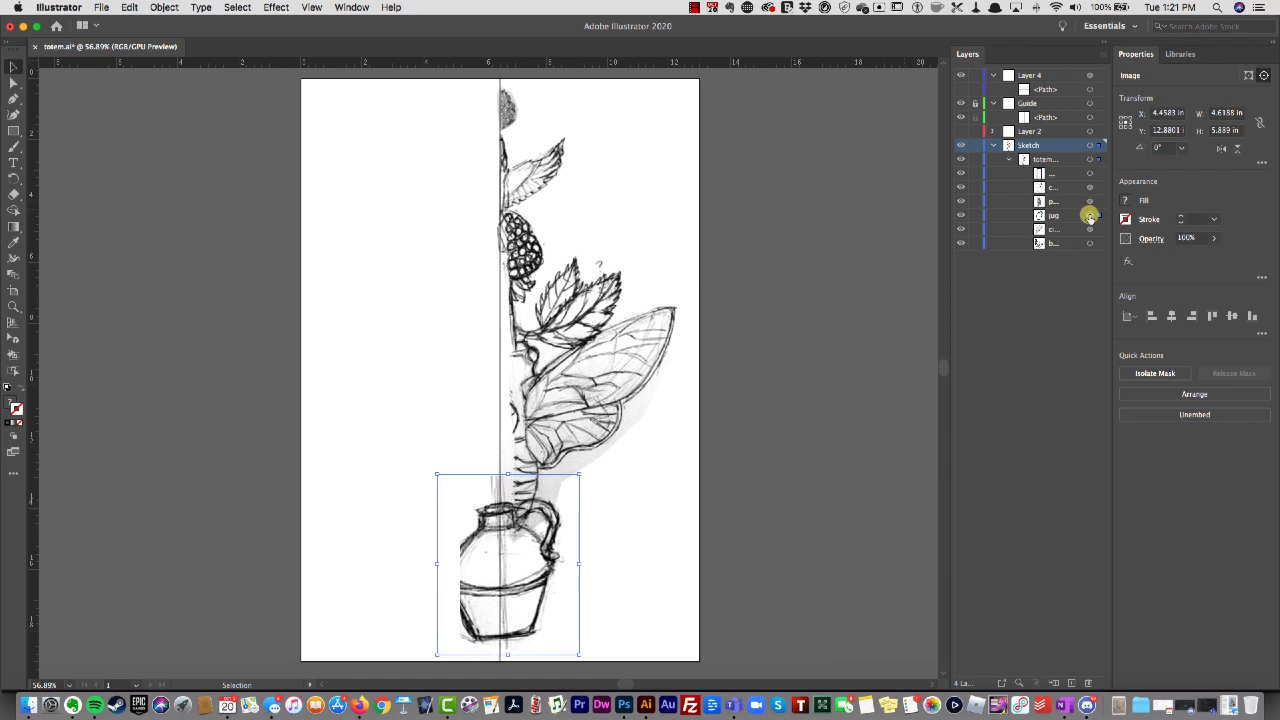
pyautogui.moveTo(583, 466); pyautogui.dragTo(588, 480)
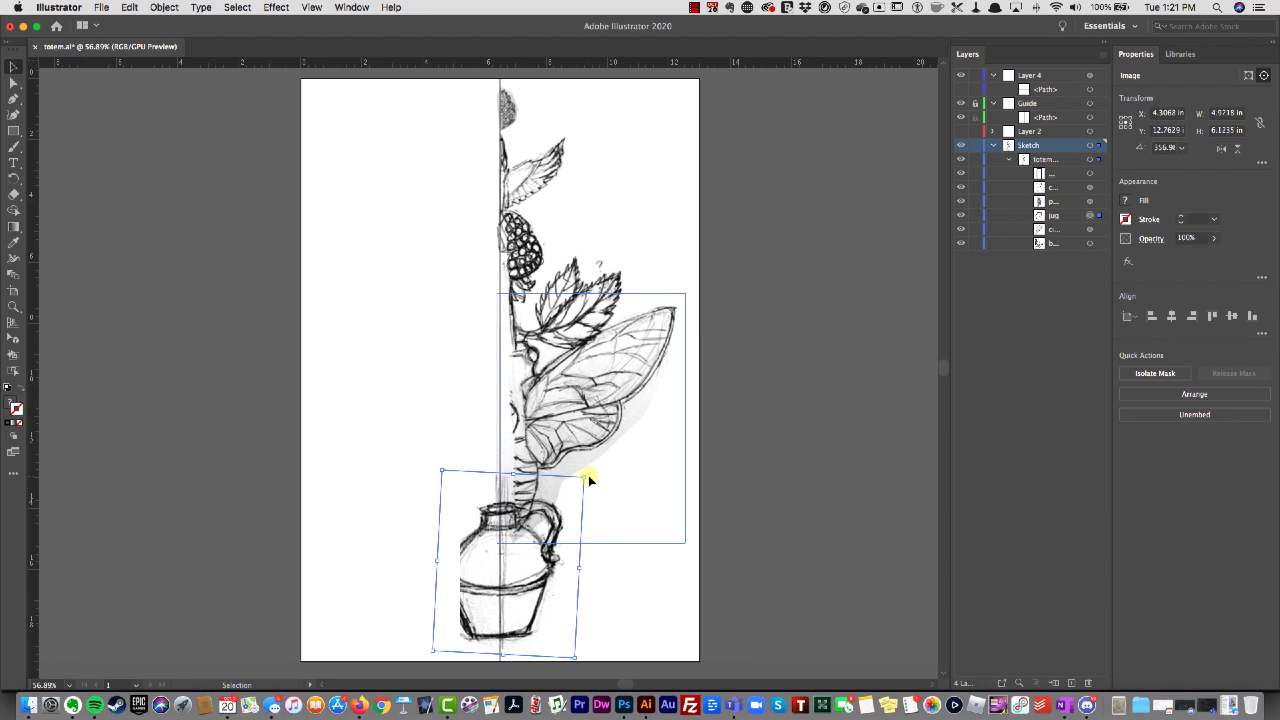
pyautogui.press('Return')
pyautogui.click(723, 340)
# - Shift the berry sketch image left toward the centre guide
pyautogui.click(1089, 229)
pyautogui.click(1089, 201)
pyautogui.click(1089, 243)
pyautogui.hotkey('shift', 'Left')
pyautogui.hotkey('shift', 'Left')
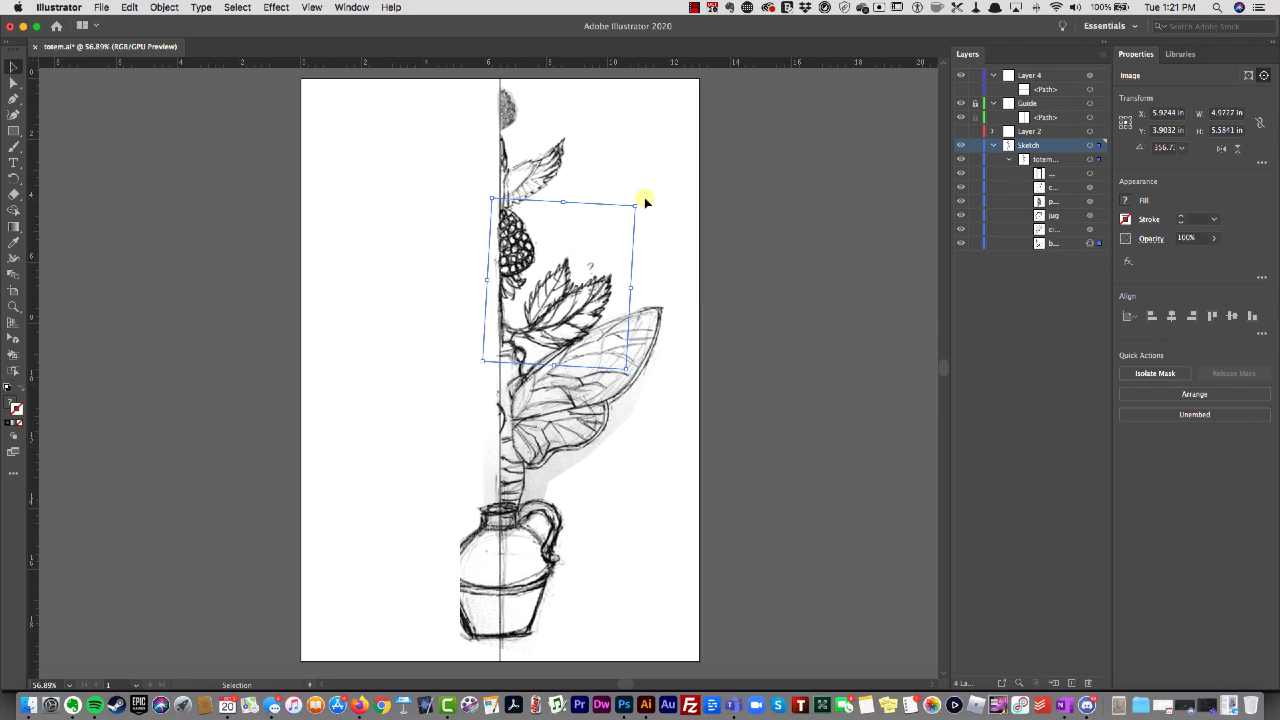
pyautogui.click(1089, 186)
pyautogui.click(1090, 188)
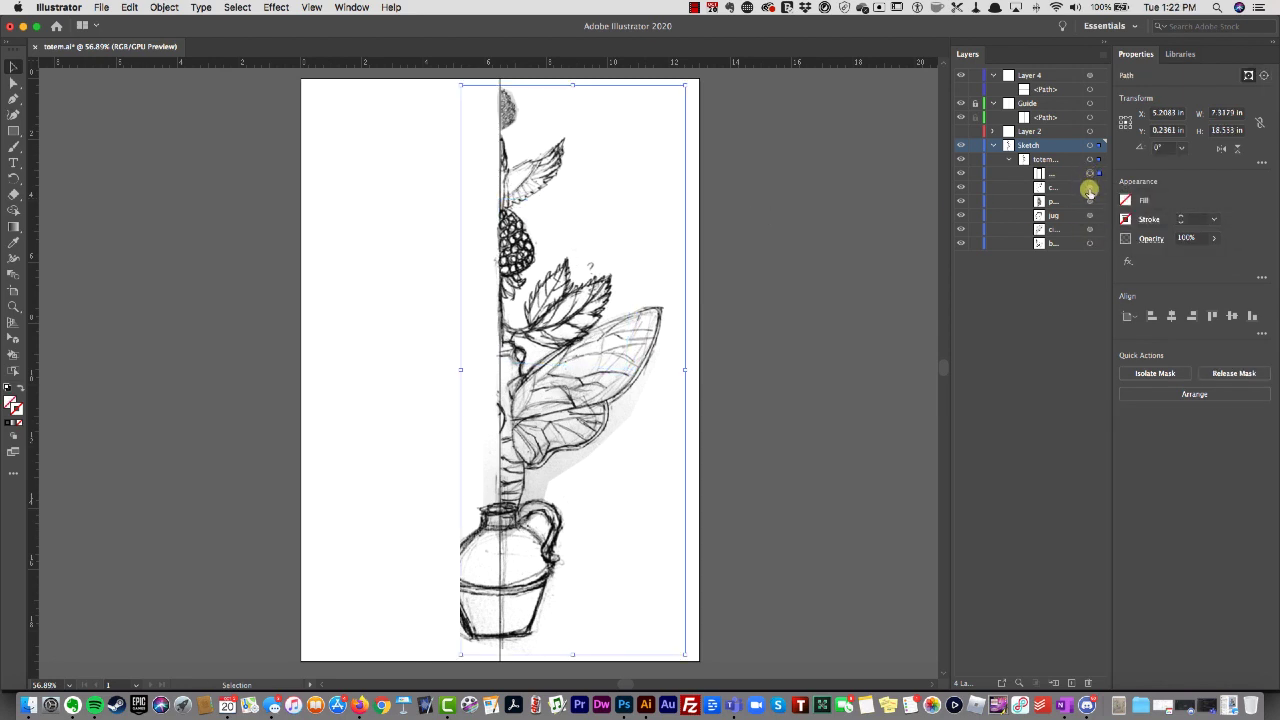
# - Hide every sketch sublayer except the jug image
pyautogui.click(960, 173)
pyautogui.click(960, 187)
pyautogui.click(960, 201)
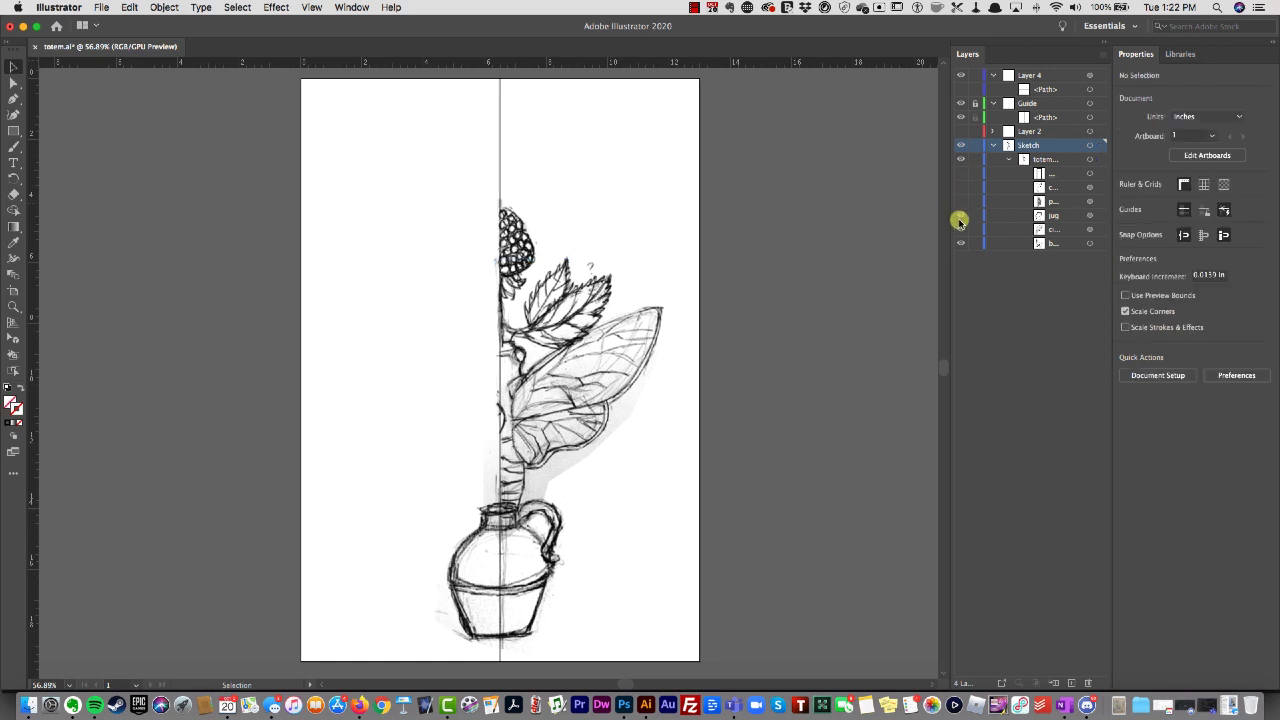
pyautogui.click(960, 215)
pyautogui.click(960, 229)
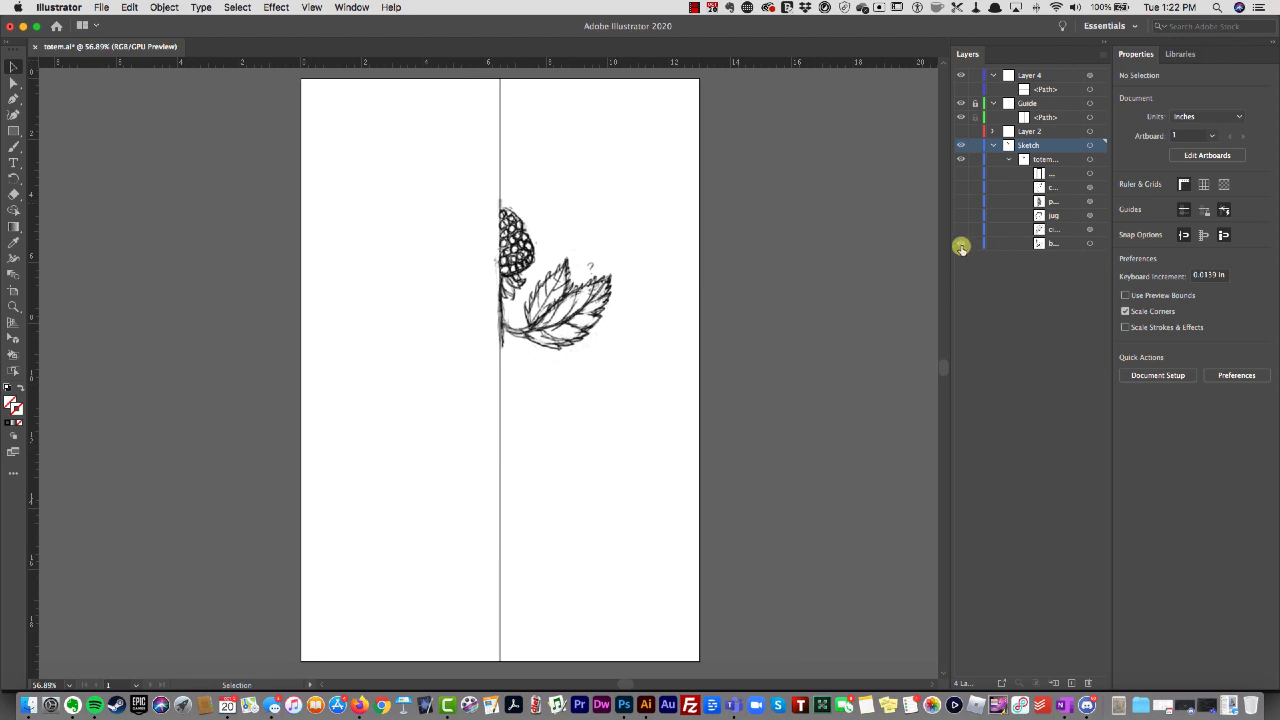
pyautogui.click(960, 244)
pyautogui.click(959, 229)
pyautogui.click(958, 228)
pyautogui.click(958, 215)
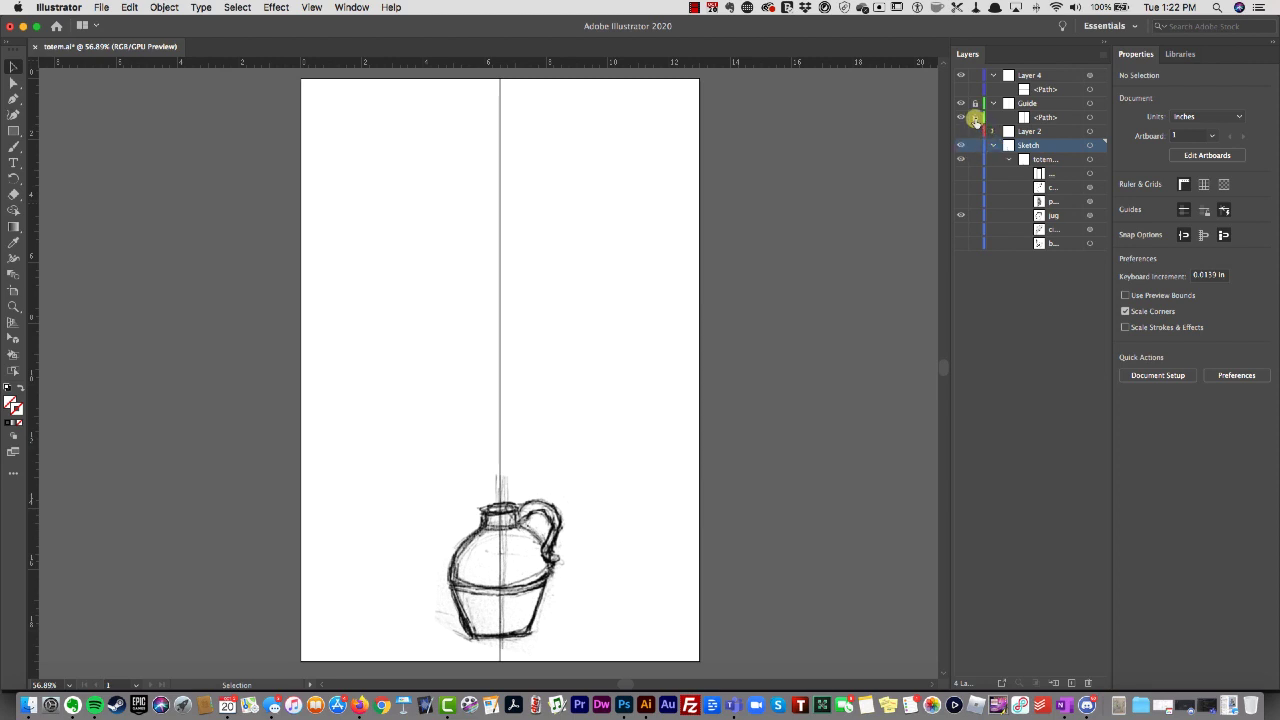
# - Lock the centre guide and rename Layer 4 to 'working layer'
pyautogui.click(975, 118)
pyautogui.click(960, 132)
pyautogui.click(960, 133)
pyautogui.click(1030, 78)
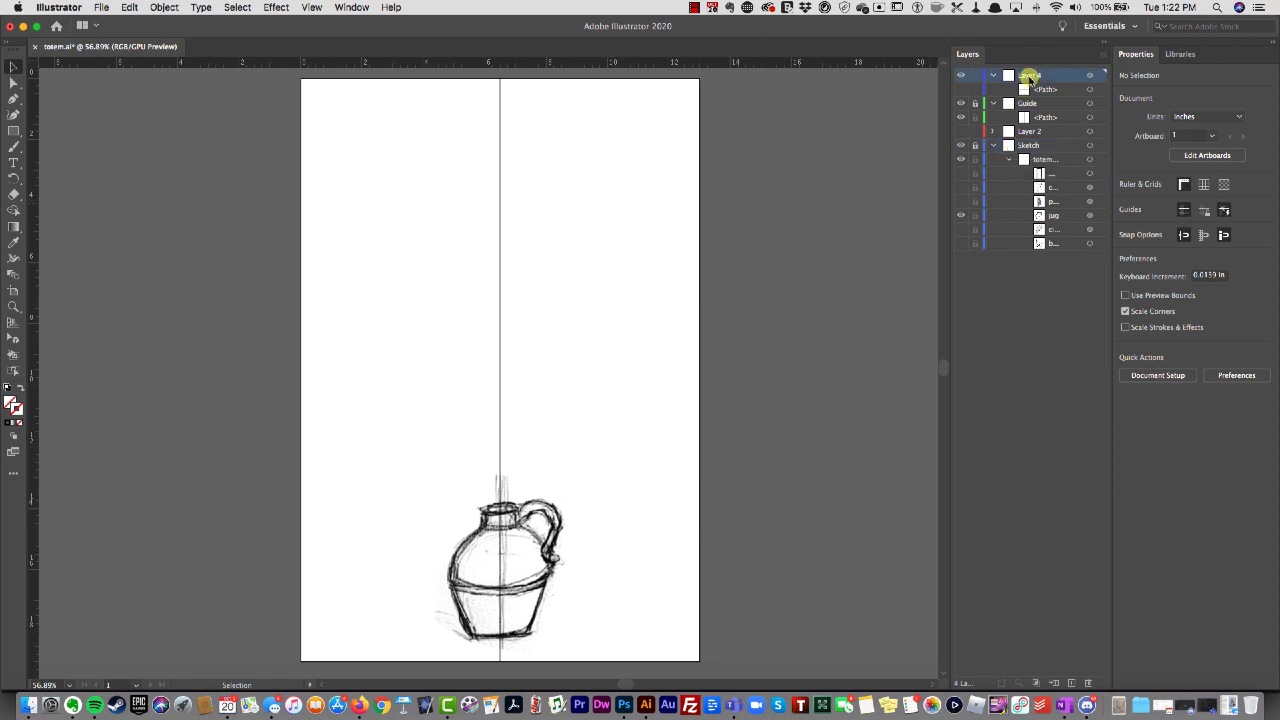
pyautogui.doubleClick(1030, 76)
pyautogui.write('W')
pyautogui.press('Return')
# - Zoom to the whole jug, switch to the Pen tool and set a black stroke
pyautogui.scroll(6, 518, 533)
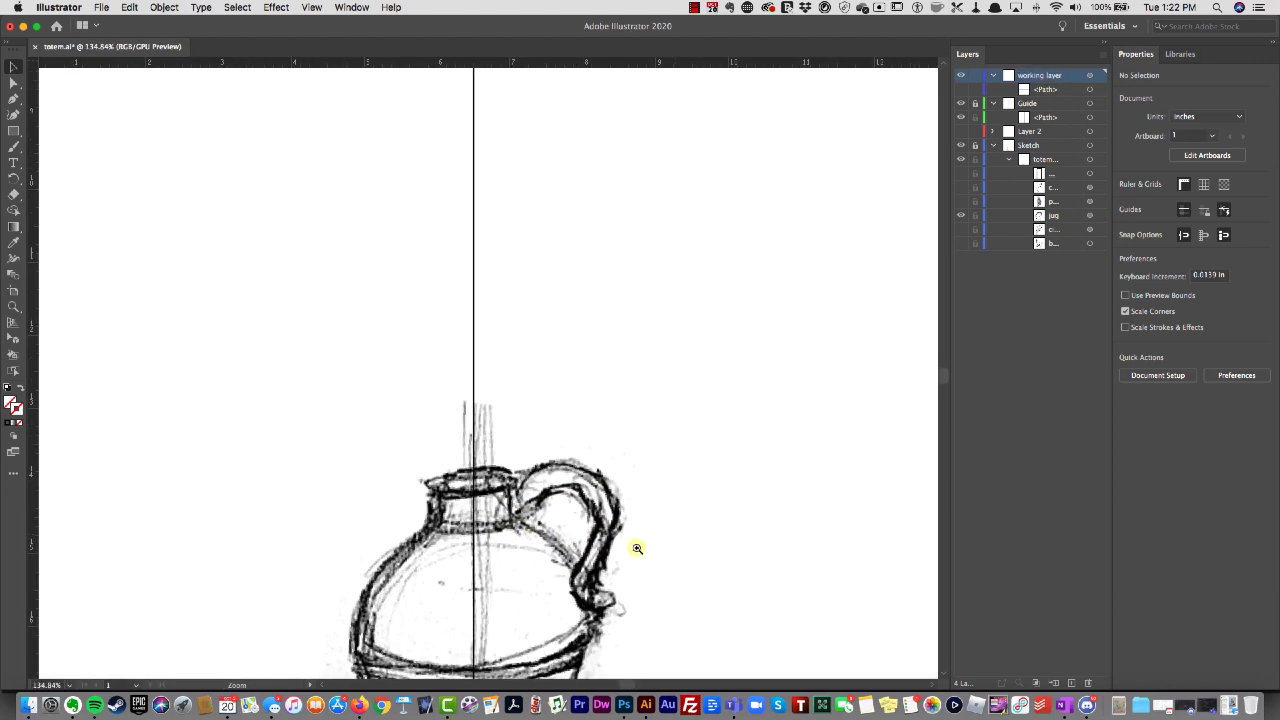
pyautogui.moveTo(637, 549)
pyautogui.mouseDown()
pyautogui.moveTo(637, 273)
pyautogui.moveTo(643, 350)
pyautogui.mouseUp()
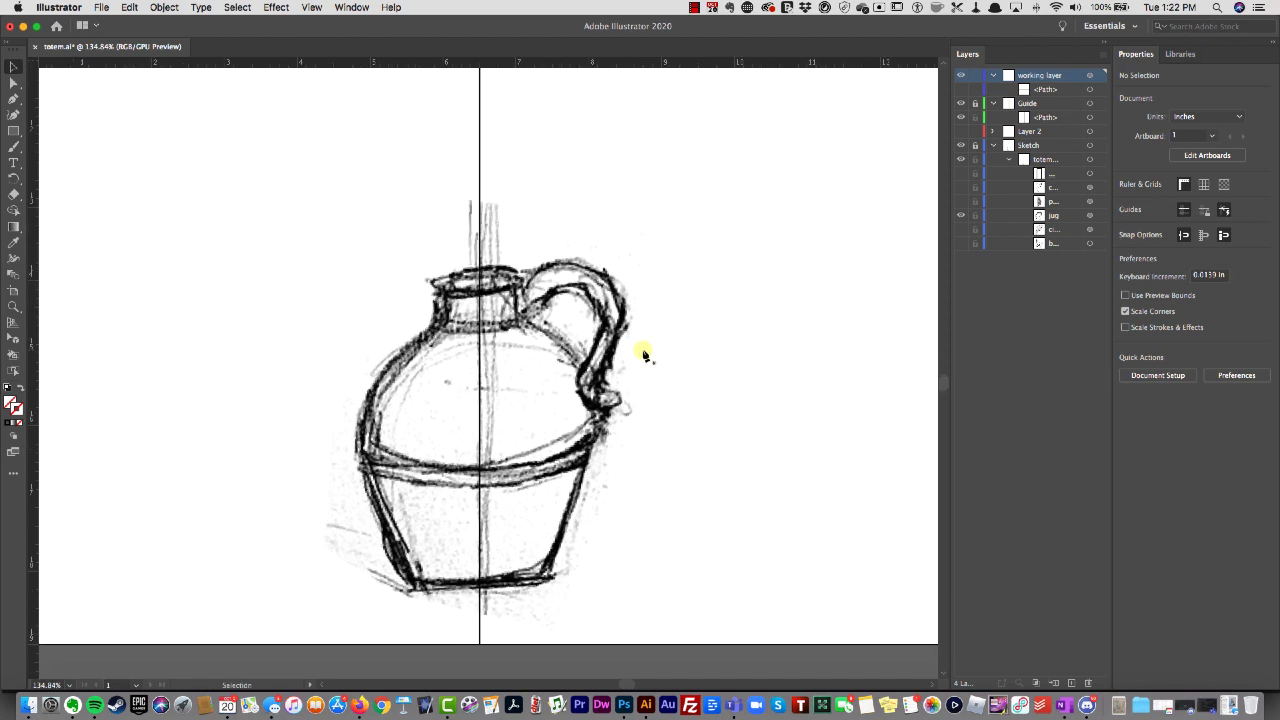
pyautogui.press('p')
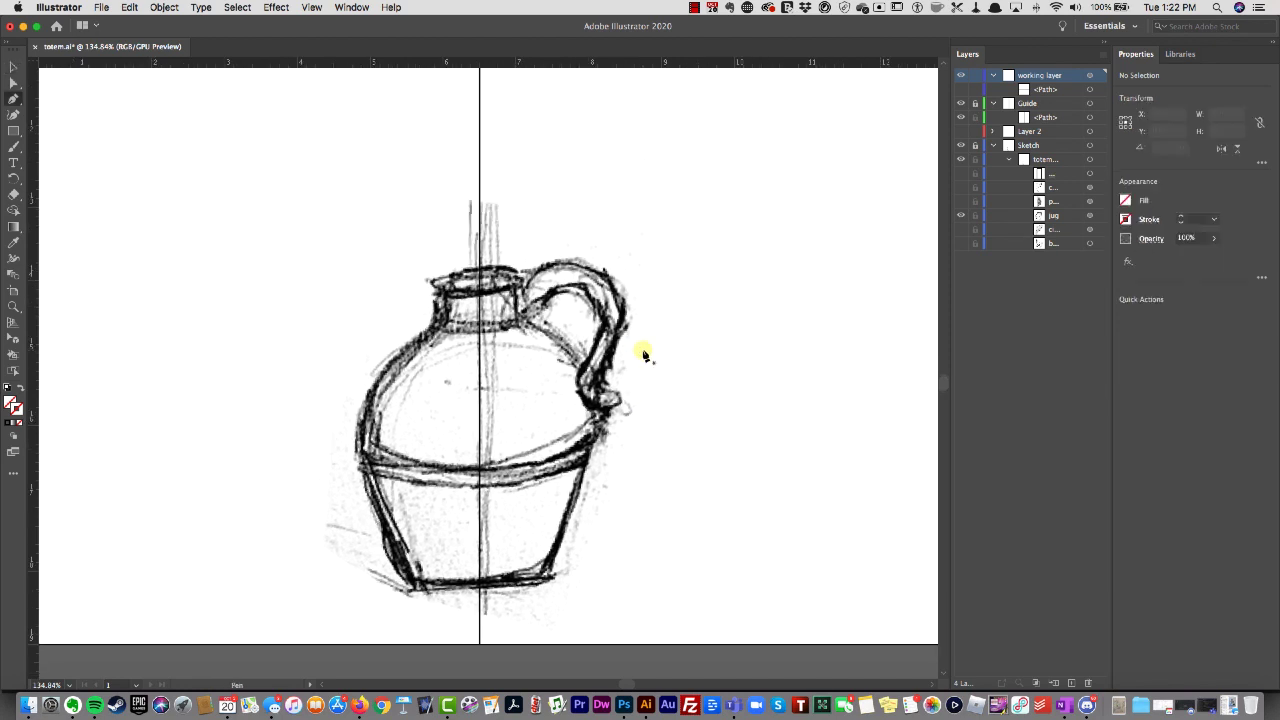
pyautogui.doubleClick(15, 410)
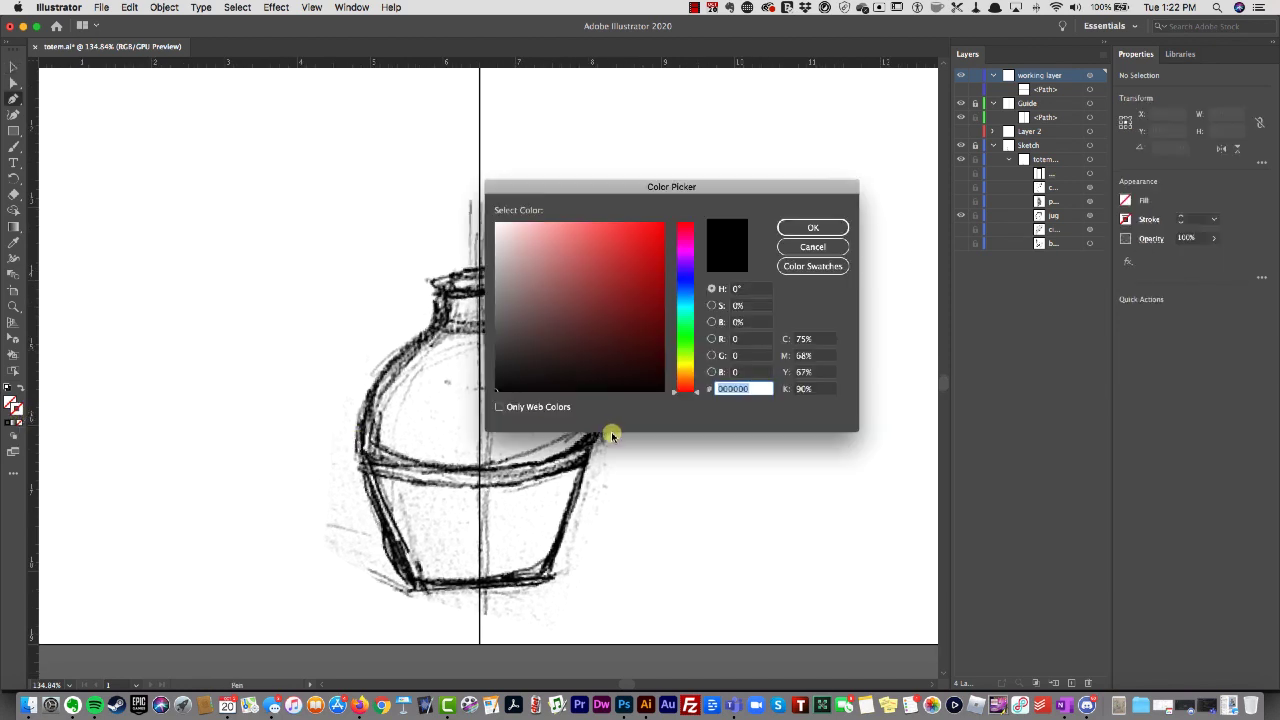
pyautogui.click(813, 227)
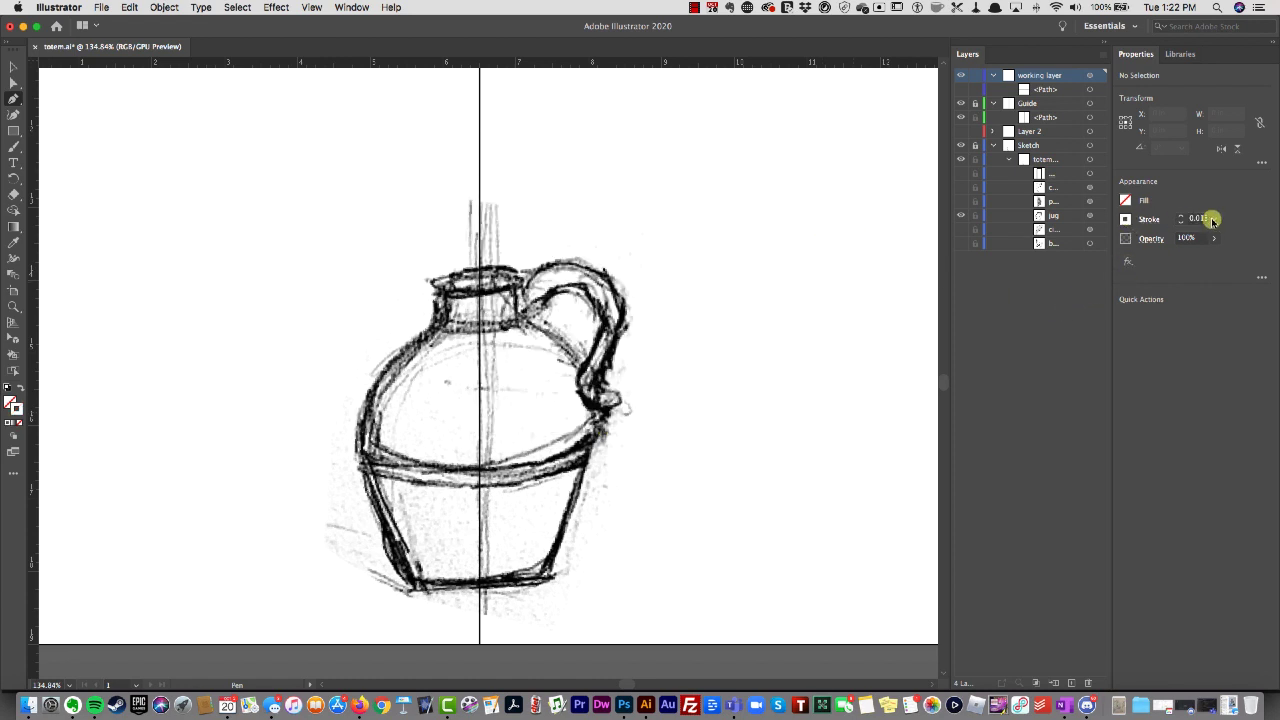
pyautogui.click(1128, 219)
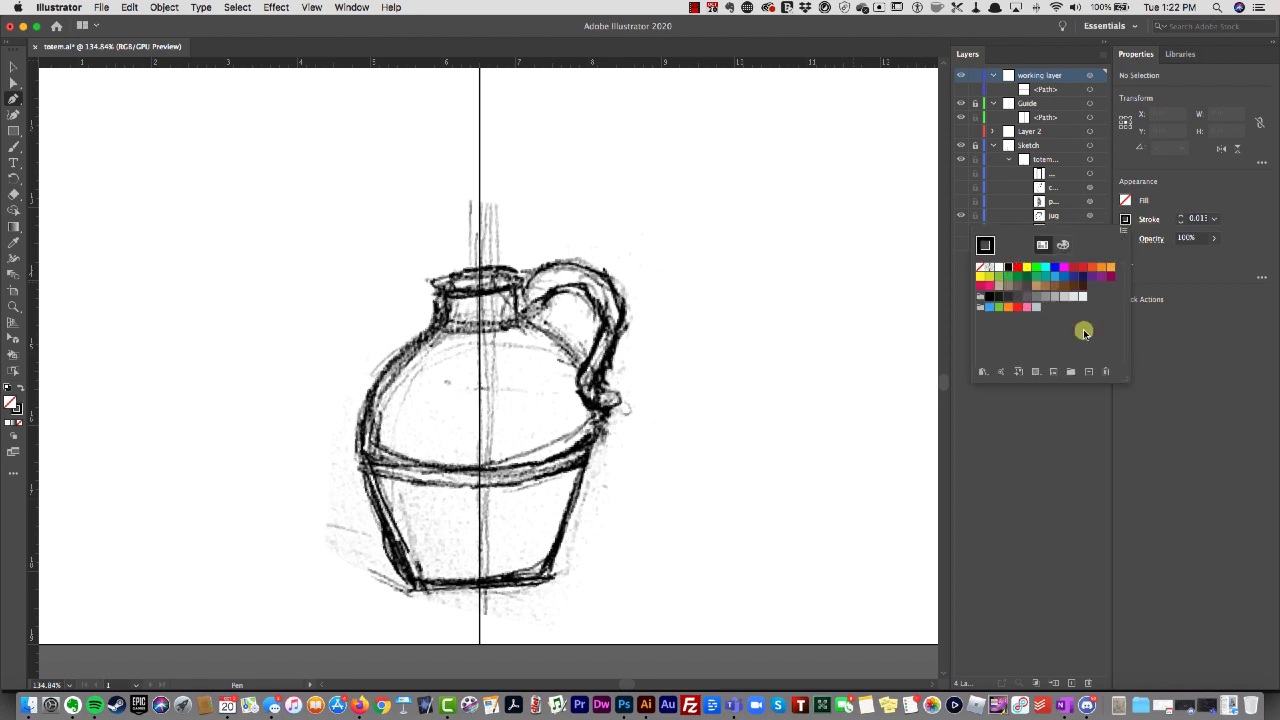
pyautogui.click(1229, 199)
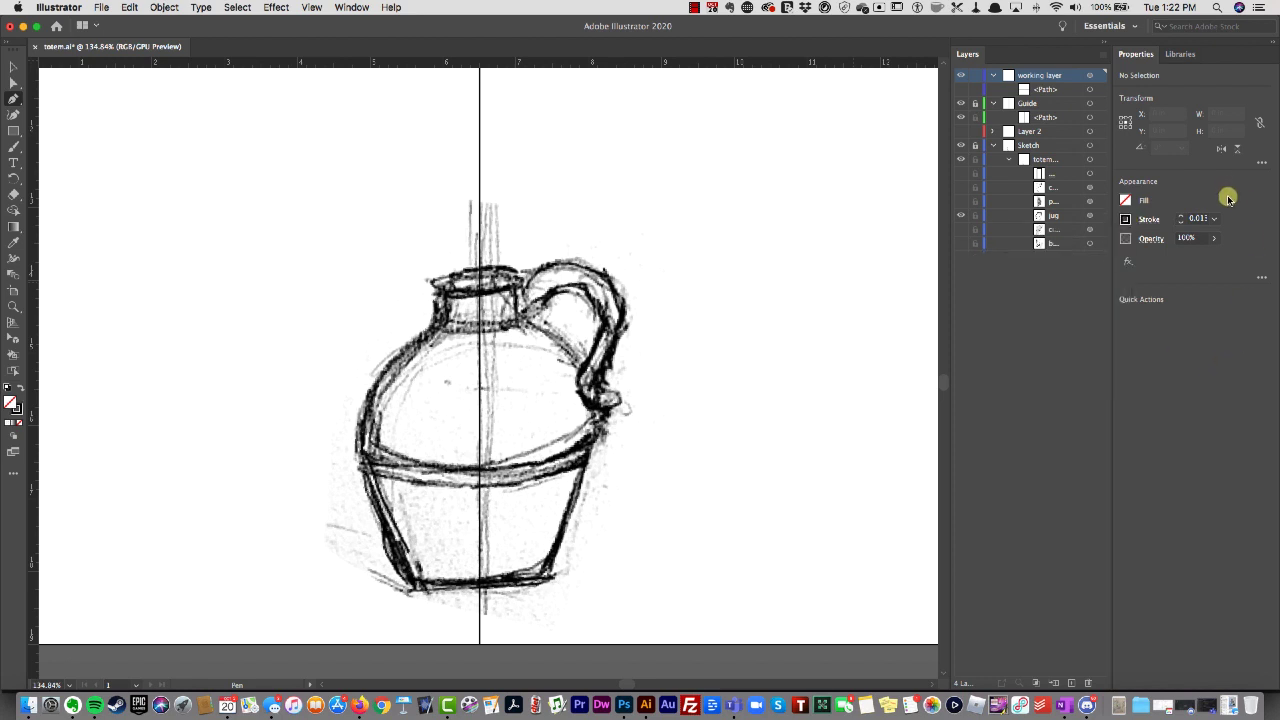
pyautogui.click(1214, 218)
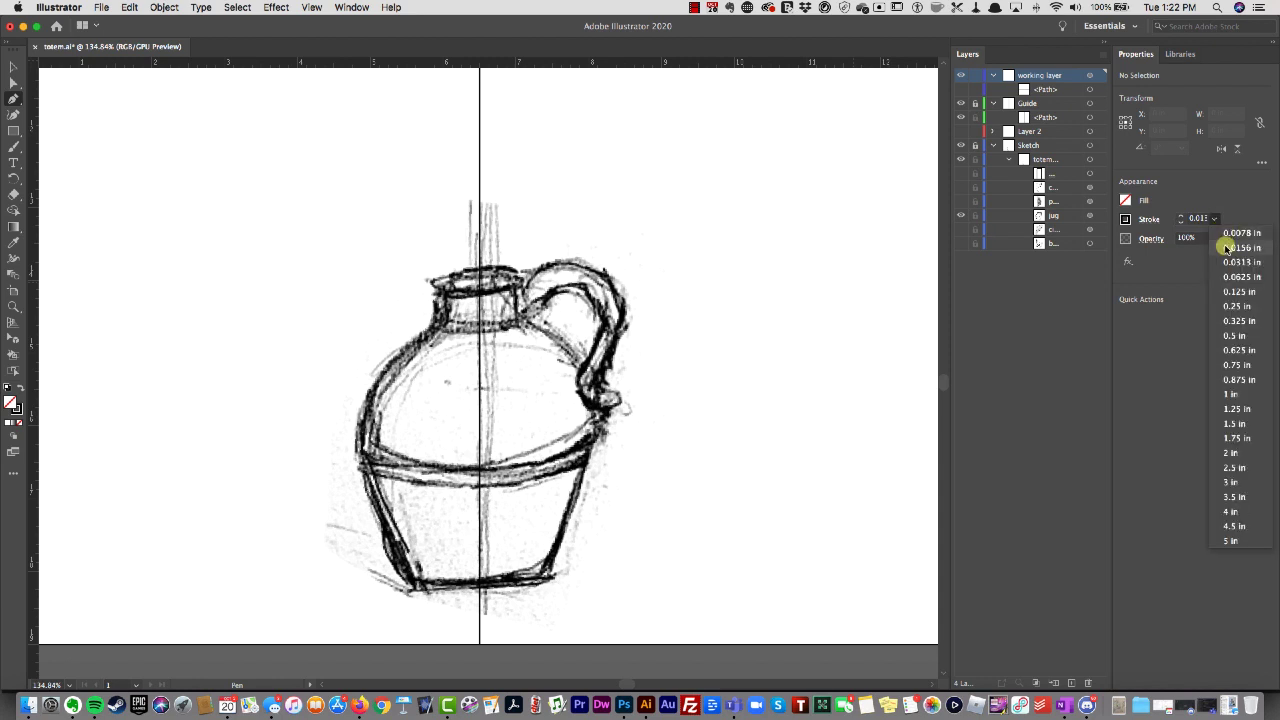
# - Set the stroke weight to 0.0313 in and undo two stray test pen points
pyautogui.click(1227, 262)
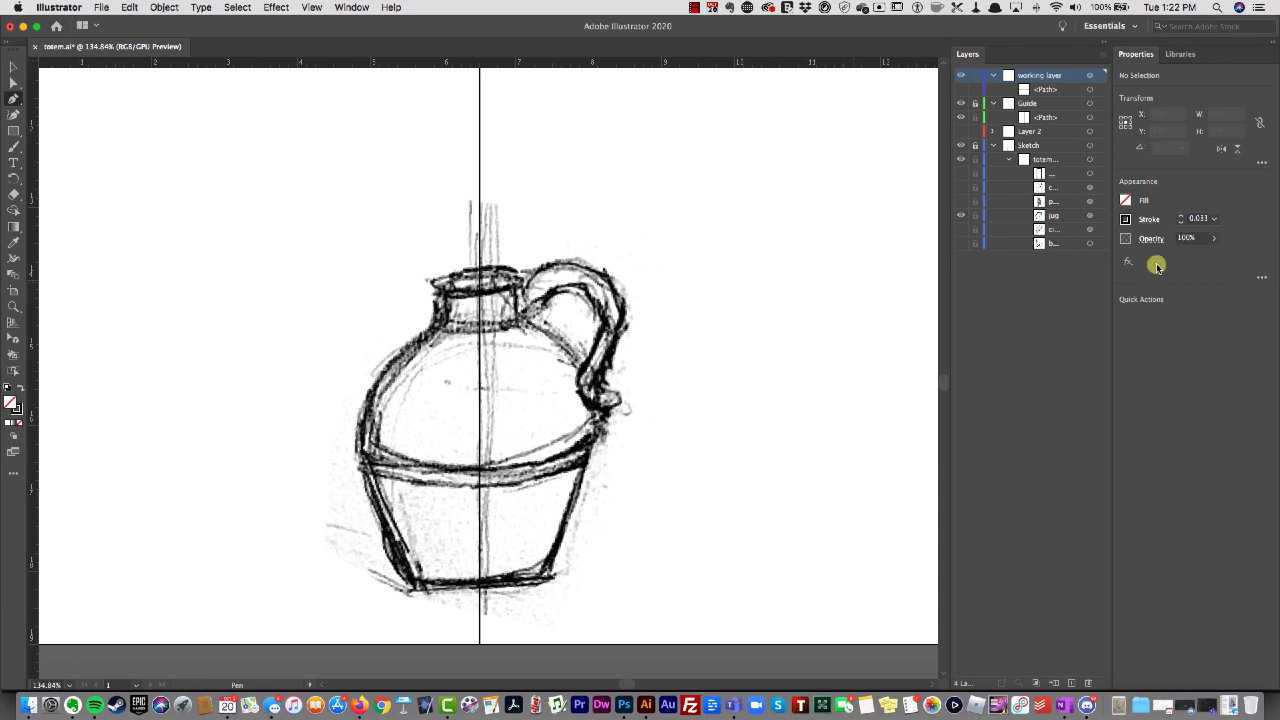
pyautogui.click(717, 233)
pyautogui.click(825, 224)
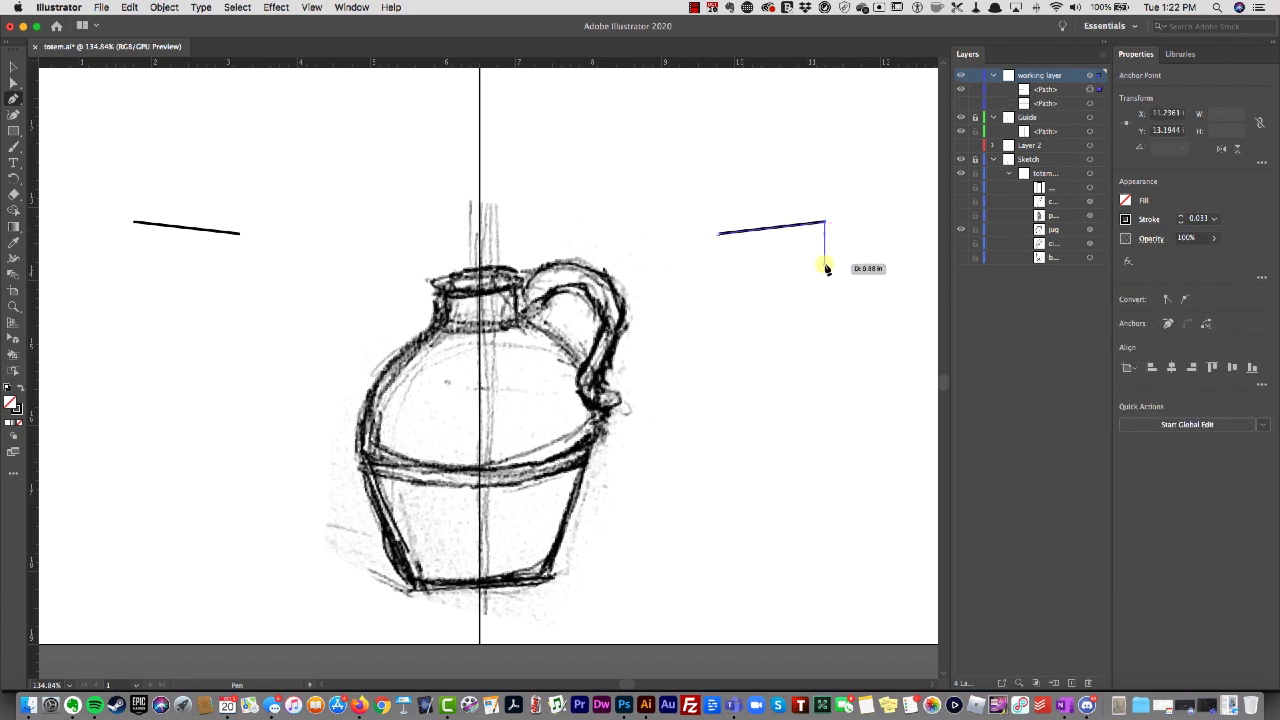
pyautogui.press('super+z')
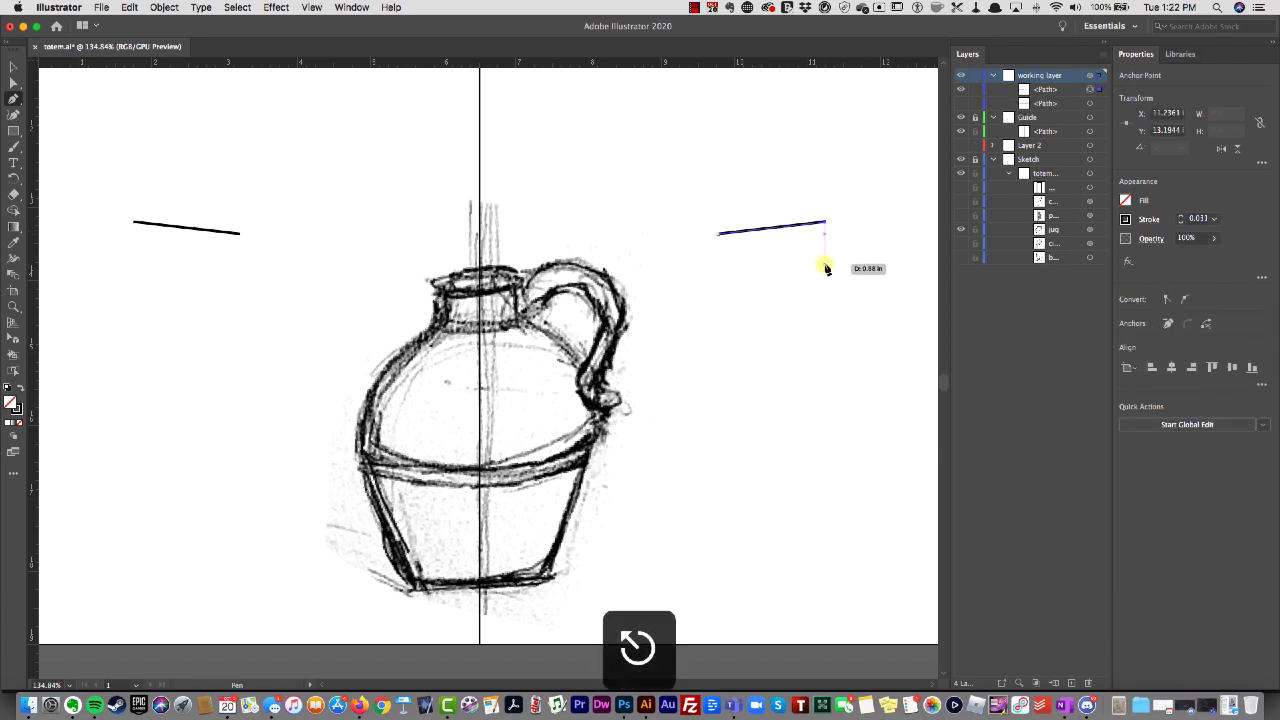
pyautogui.press('super+z')
pyautogui.press('super+z')
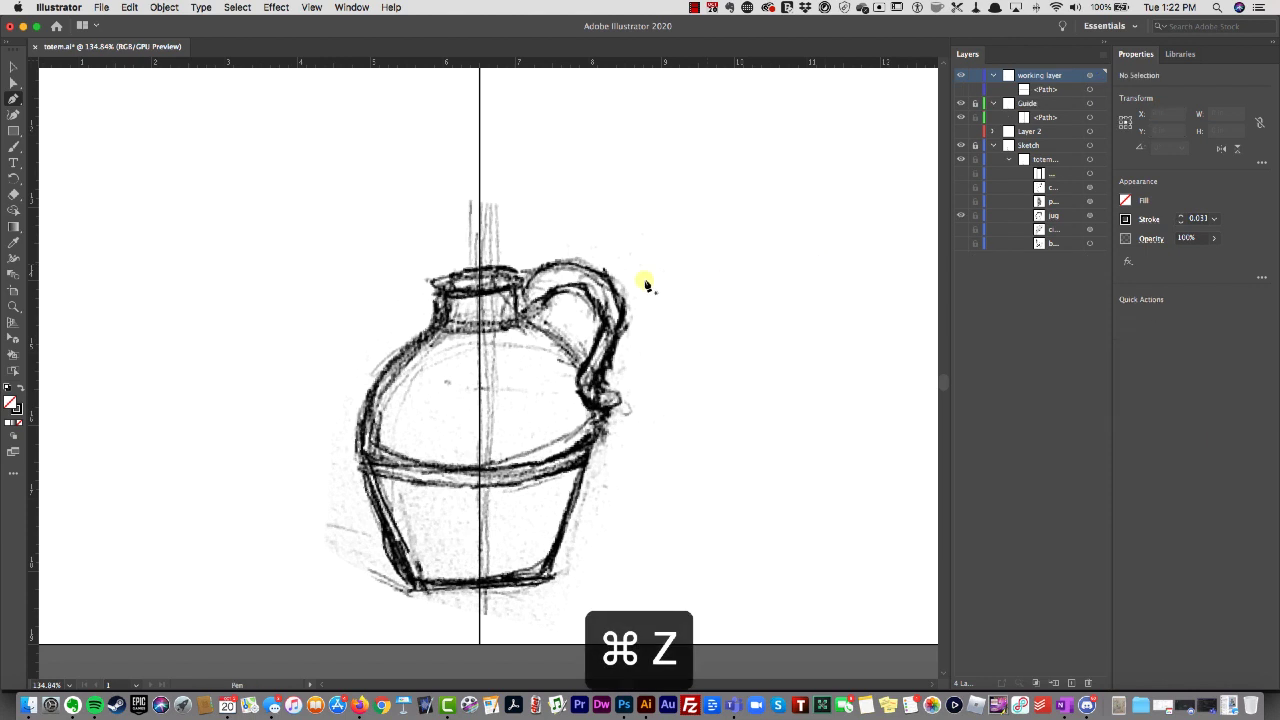
# - Pen-trace the jug's rim curves, then reposition a rim anchor with Direct Selection
pyautogui.click(480, 270)
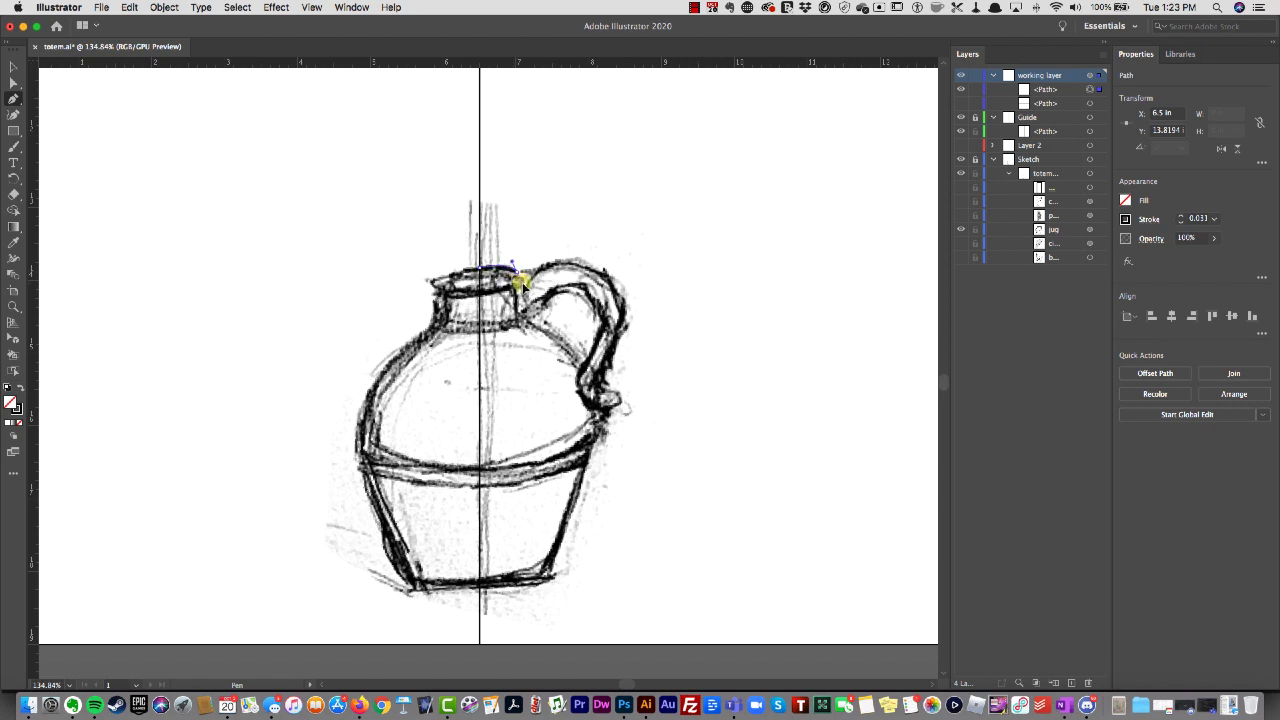
pyautogui.click(512, 266)
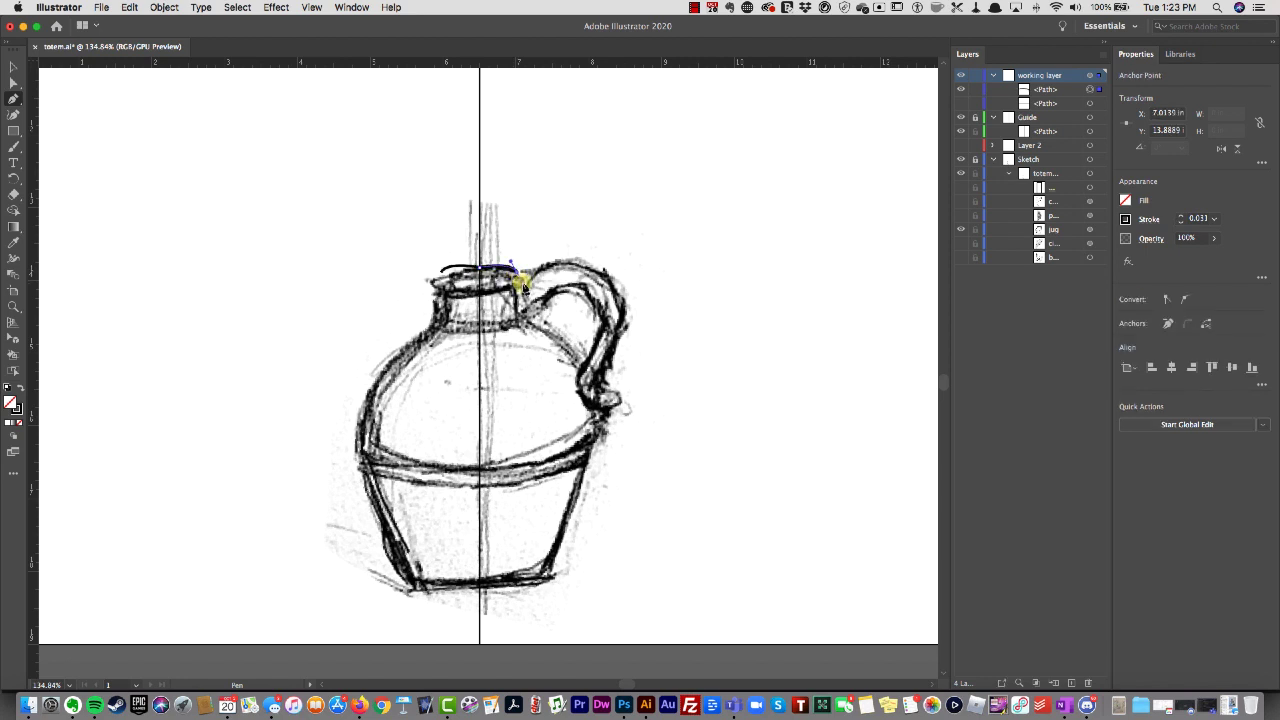
pyautogui.click(481, 294)
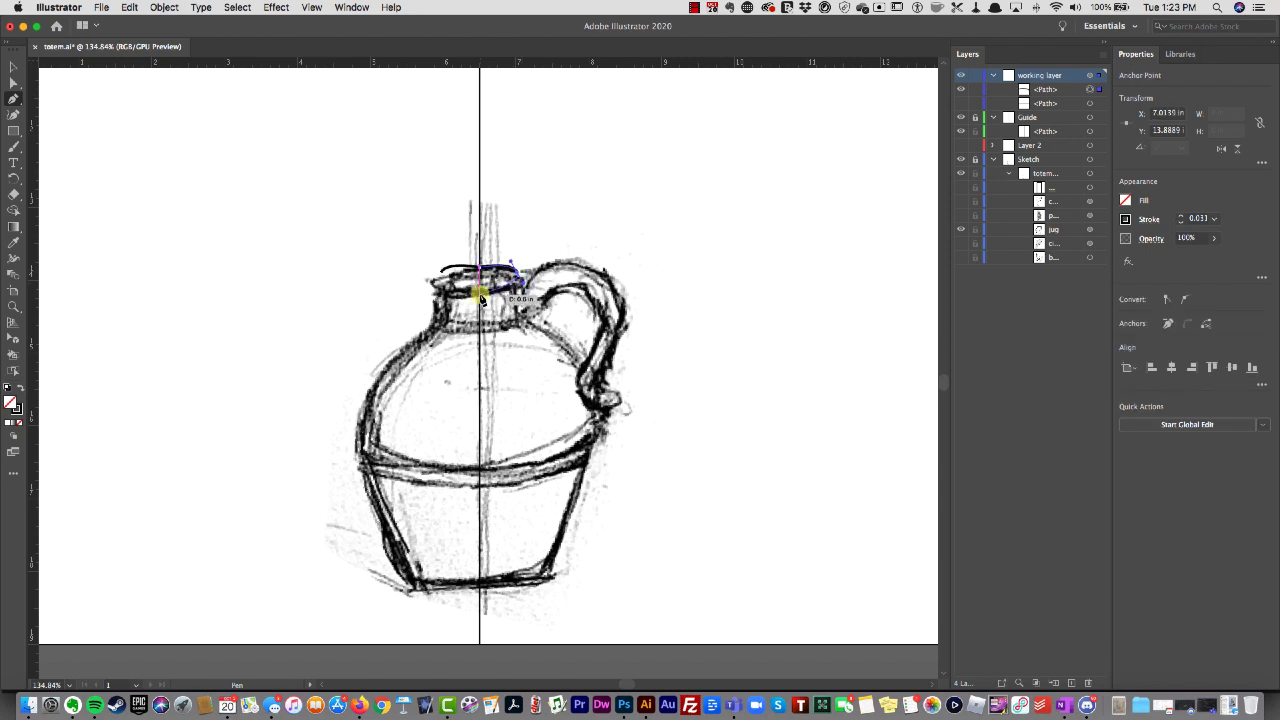
pyautogui.moveTo(481, 296); pyautogui.dragTo(482, 299)
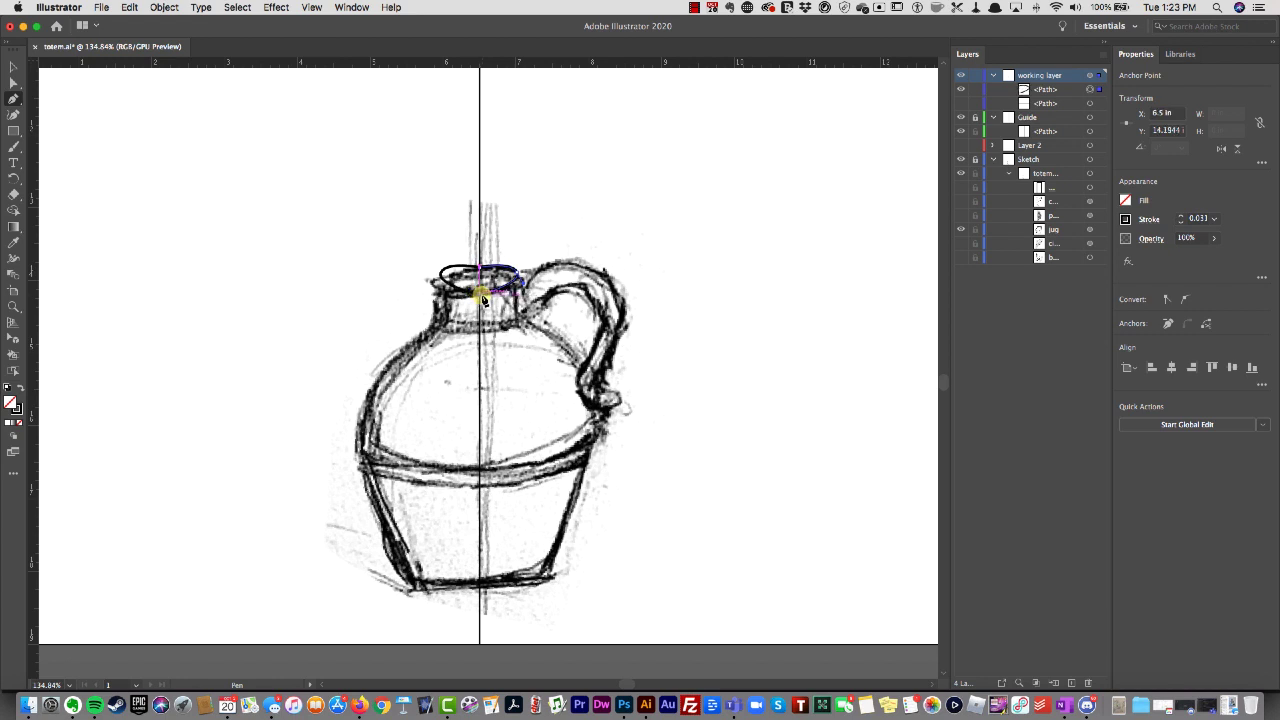
pyautogui.press('super+z')
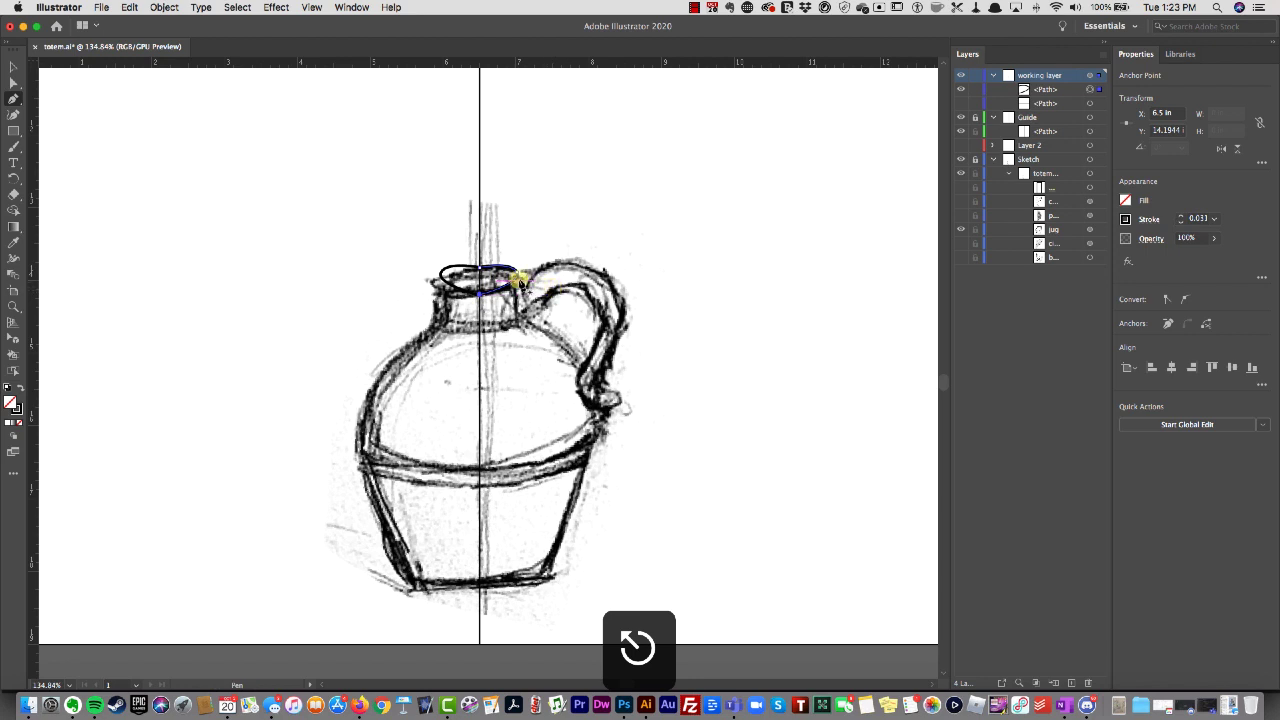
pyautogui.press('a')
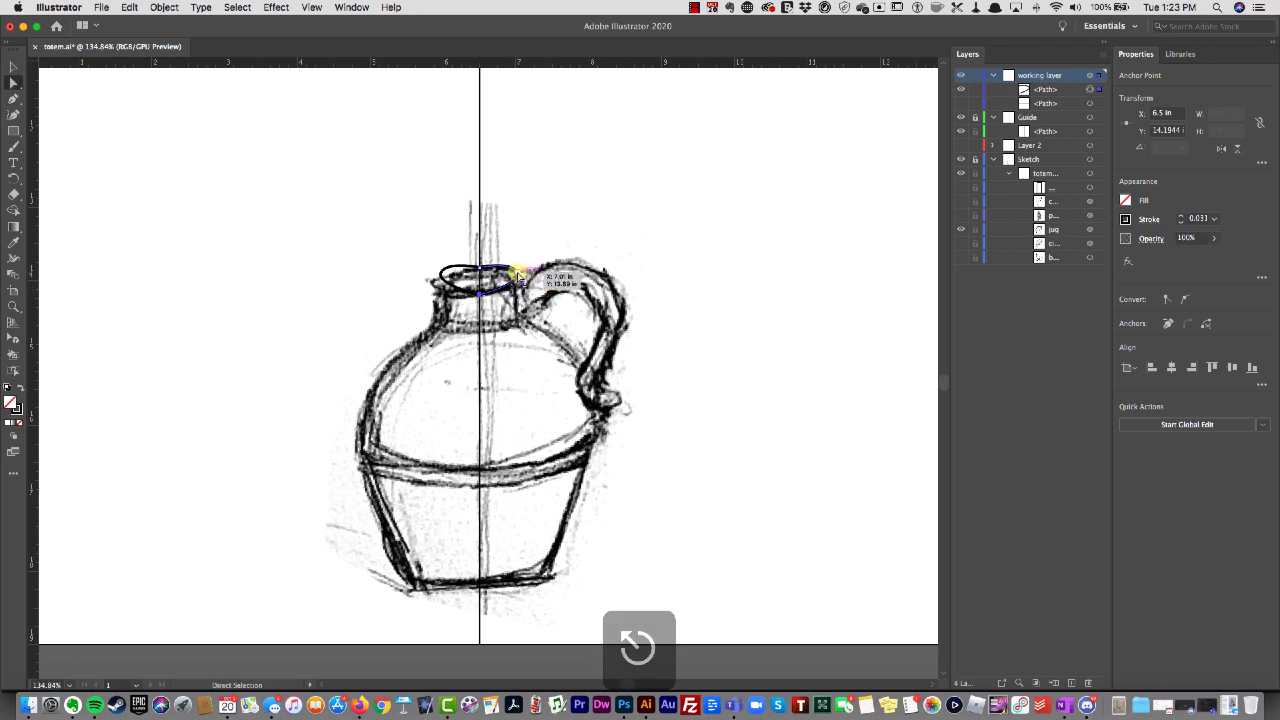
pyautogui.moveTo(518, 275); pyautogui.dragTo(480, 290)
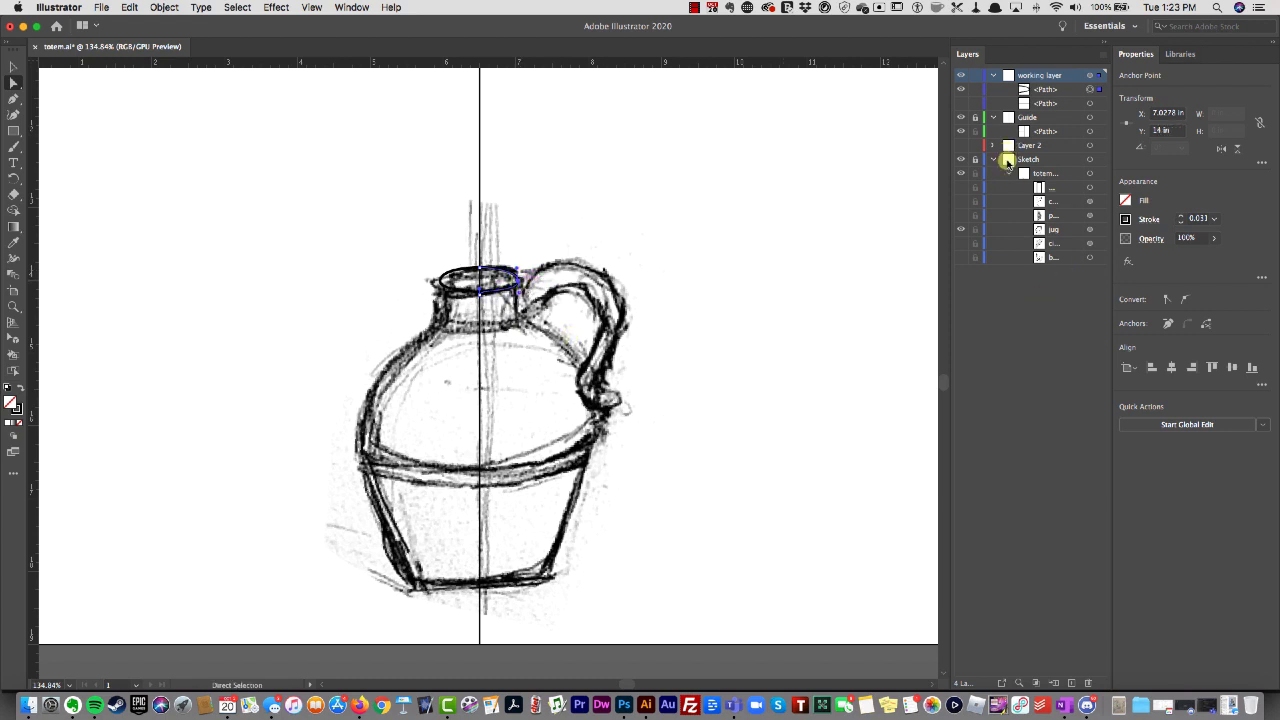
# - Set the Sketch layer's opacity to 42% and lock it
pyautogui.click(1092, 162)
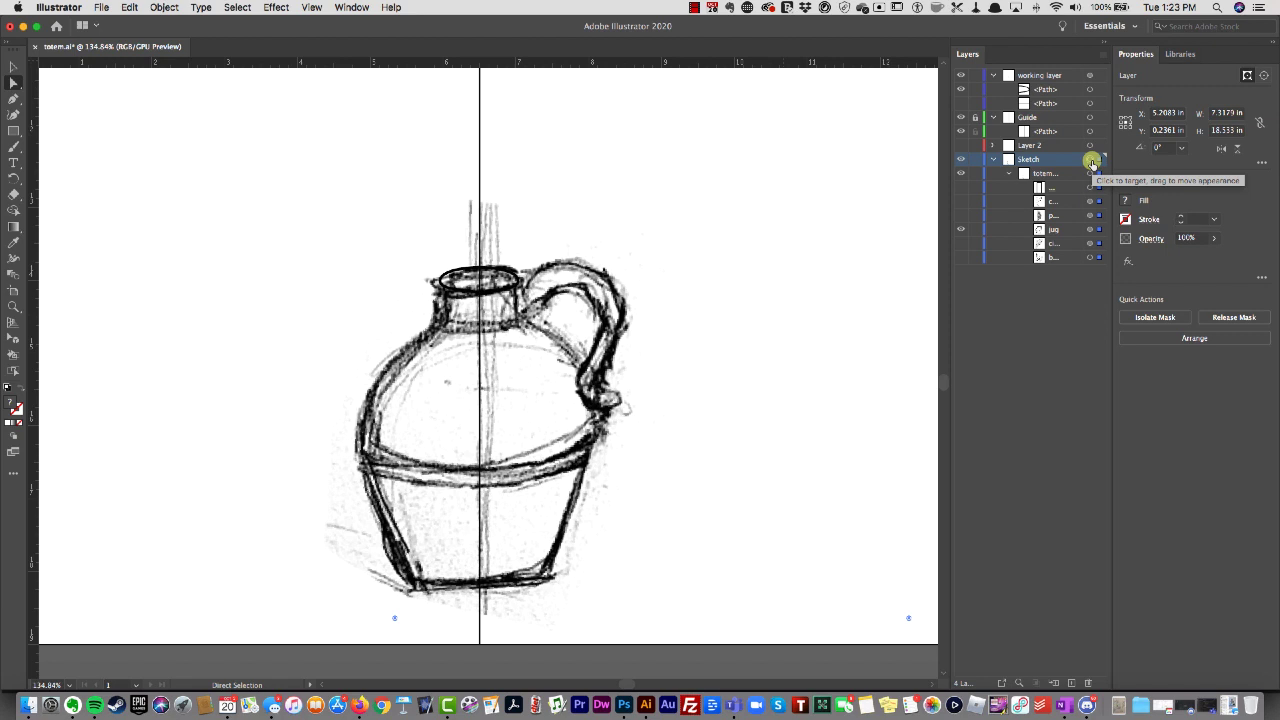
pyautogui.moveTo(1212, 239); pyautogui.dragTo(1177, 258)
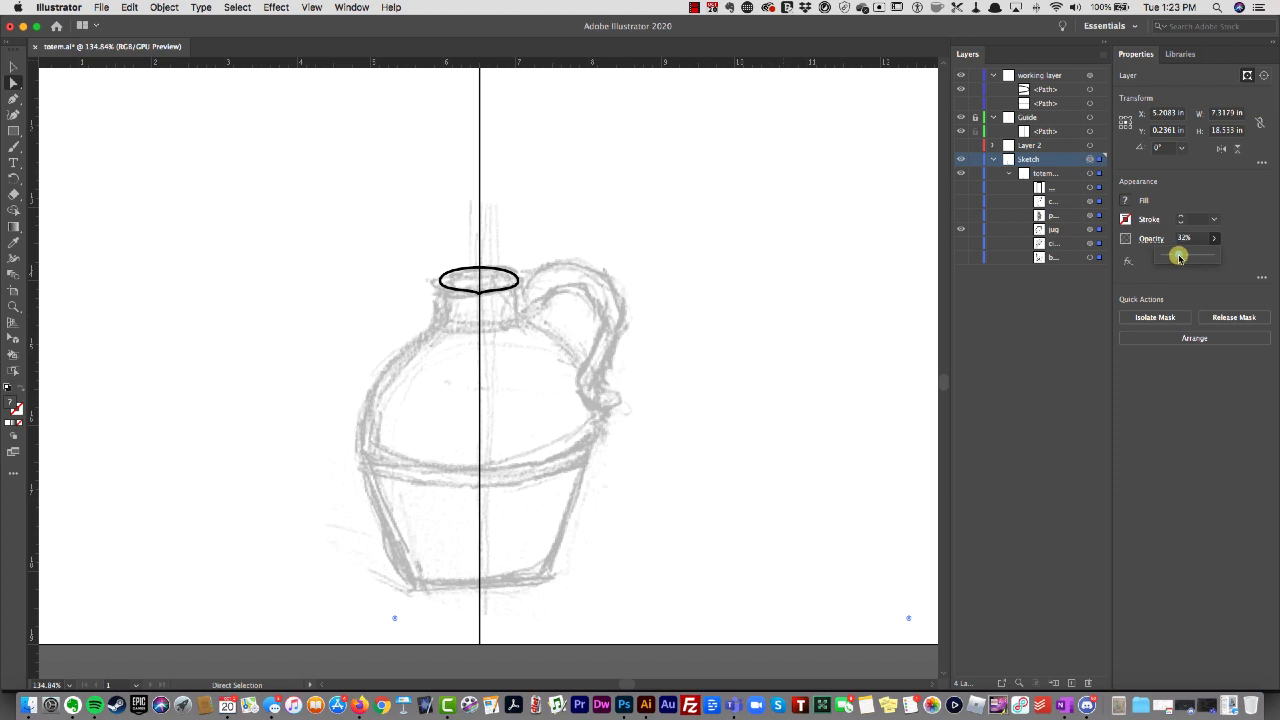
pyautogui.moveTo(1181, 258); pyautogui.dragTo(1184, 256)
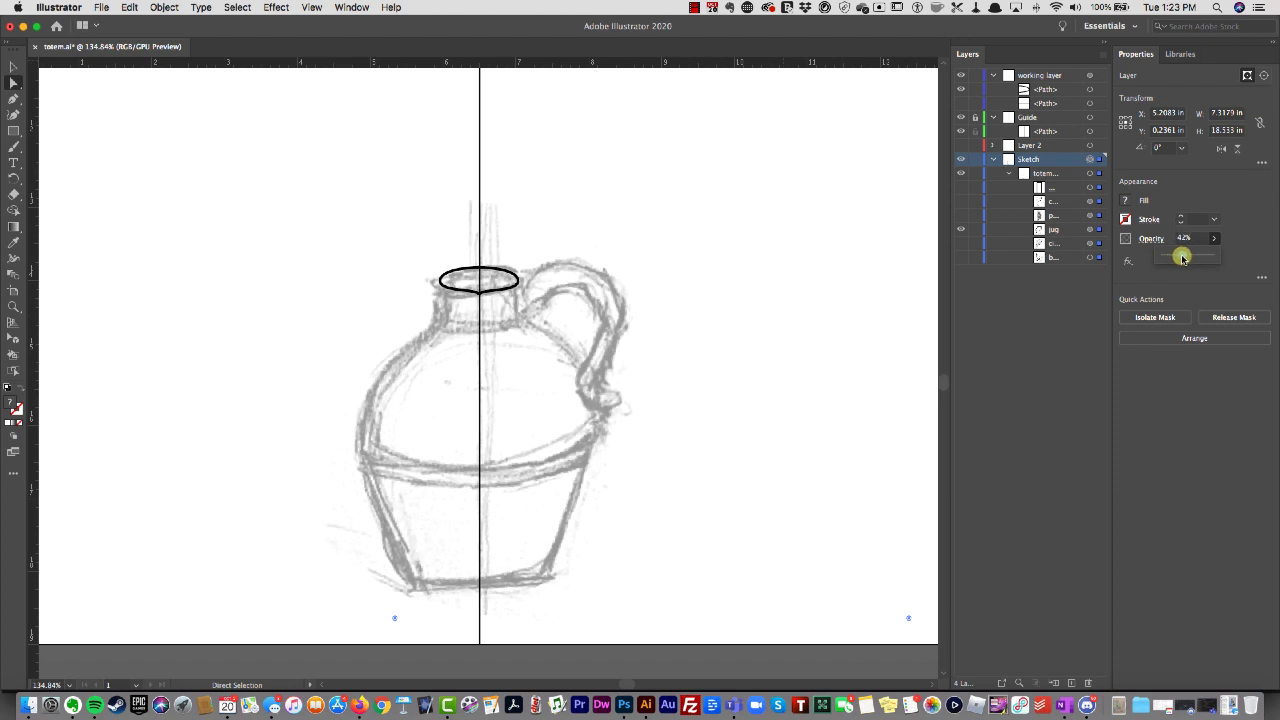
pyautogui.click(1043, 316)
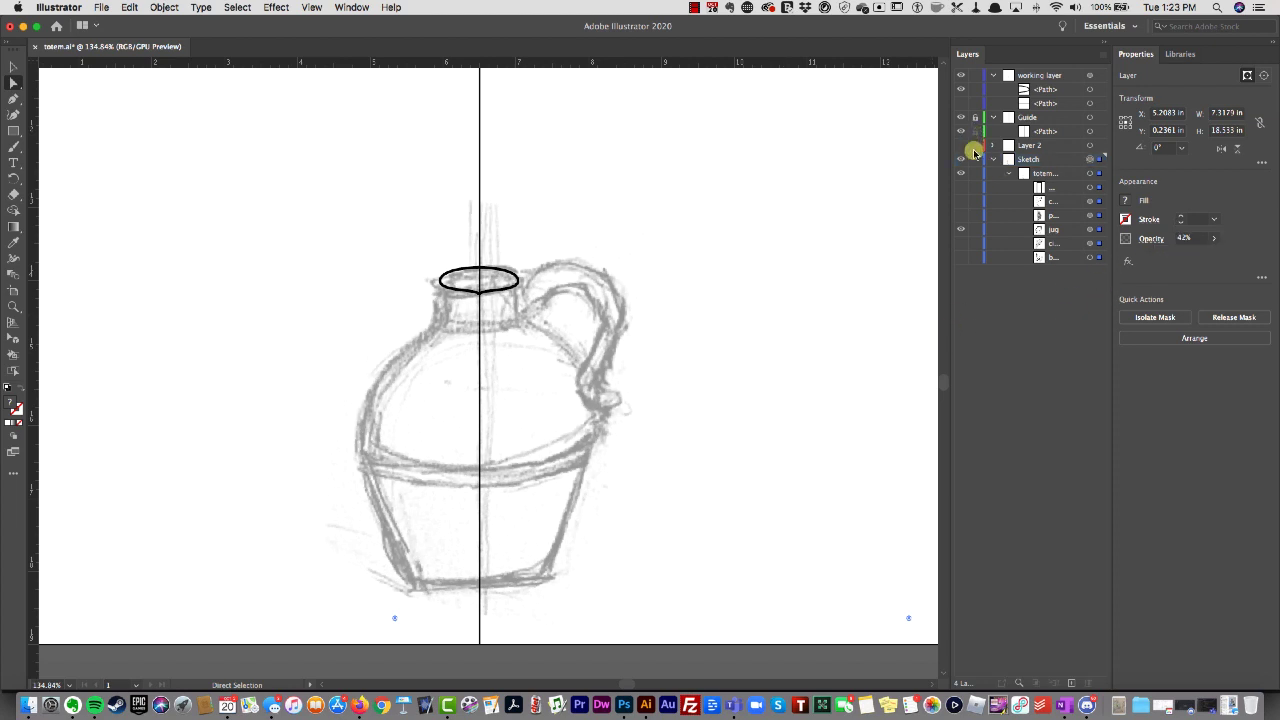
pyautogui.click(975, 159)
# - Delete Layer 2 and collapse the Guide and Sketch layers
pyautogui.click(993, 117)
pyautogui.click(1035, 132)
pyautogui.click(1098, 683)
pyautogui.click(749, 373)
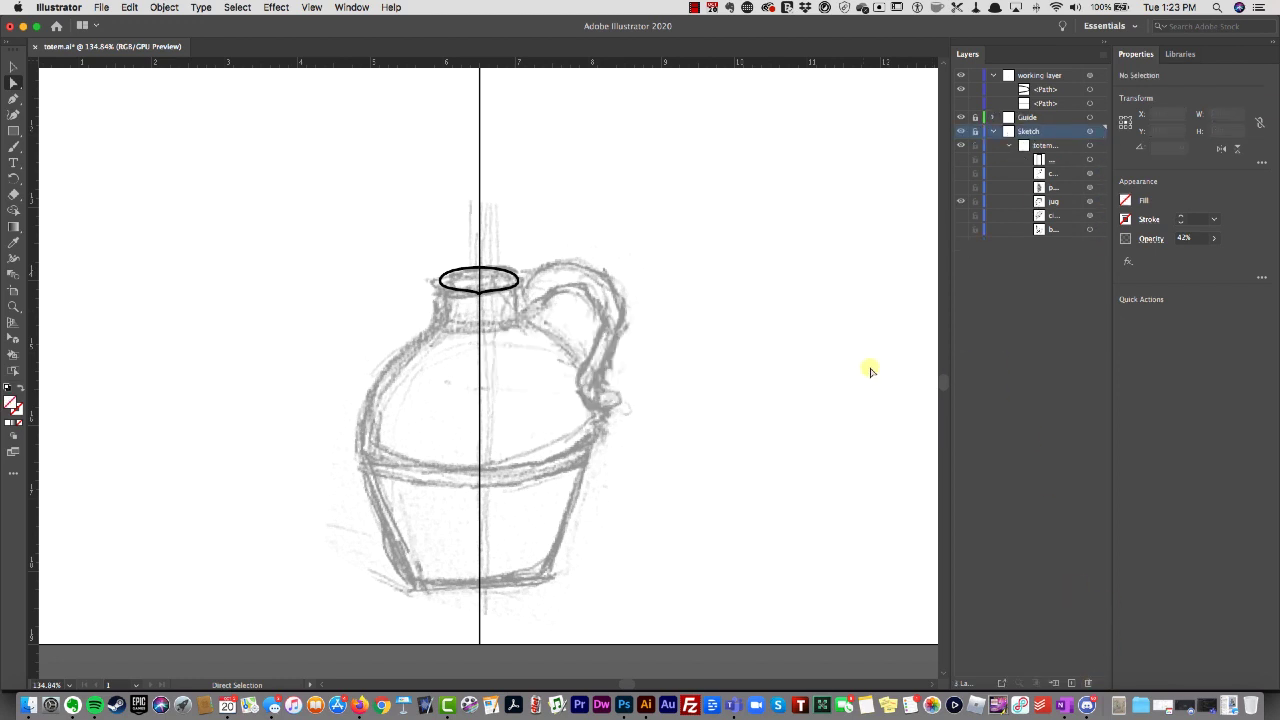
pyautogui.click(993, 131)
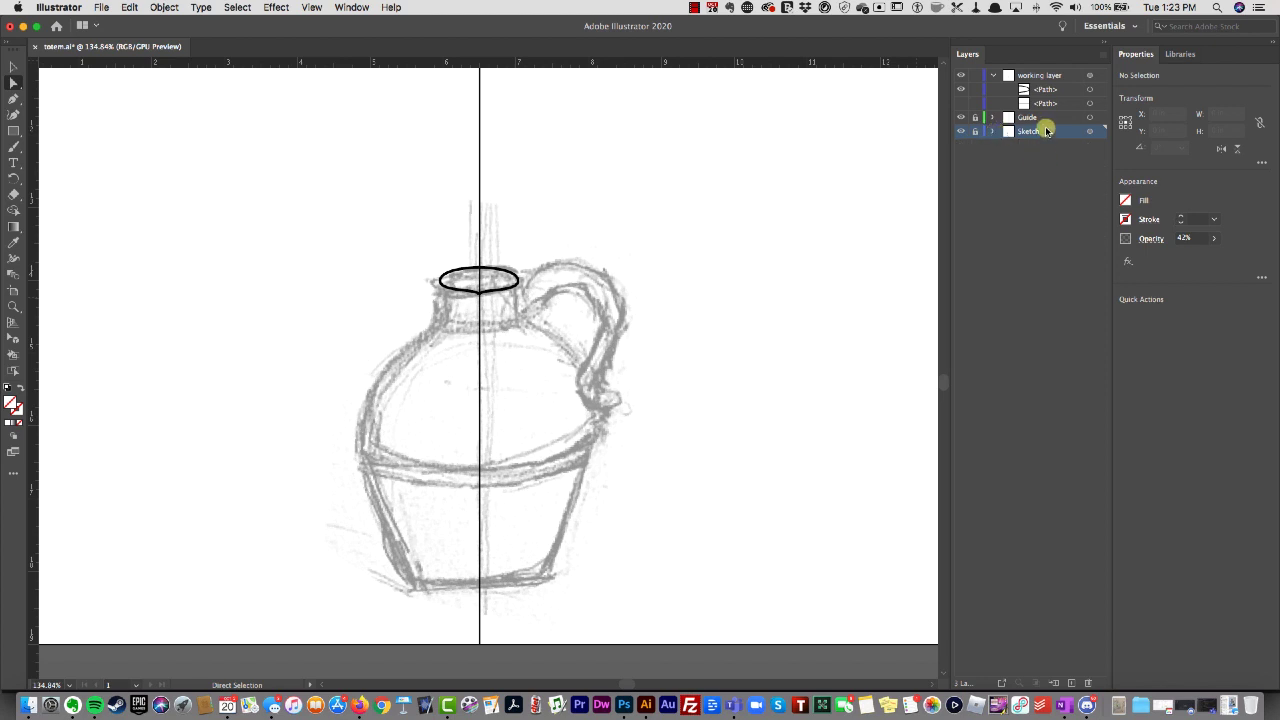
# - Zoom in on the neck and raise the rim ellipse's bottom anchor slightly
pyautogui.click(1089, 77)
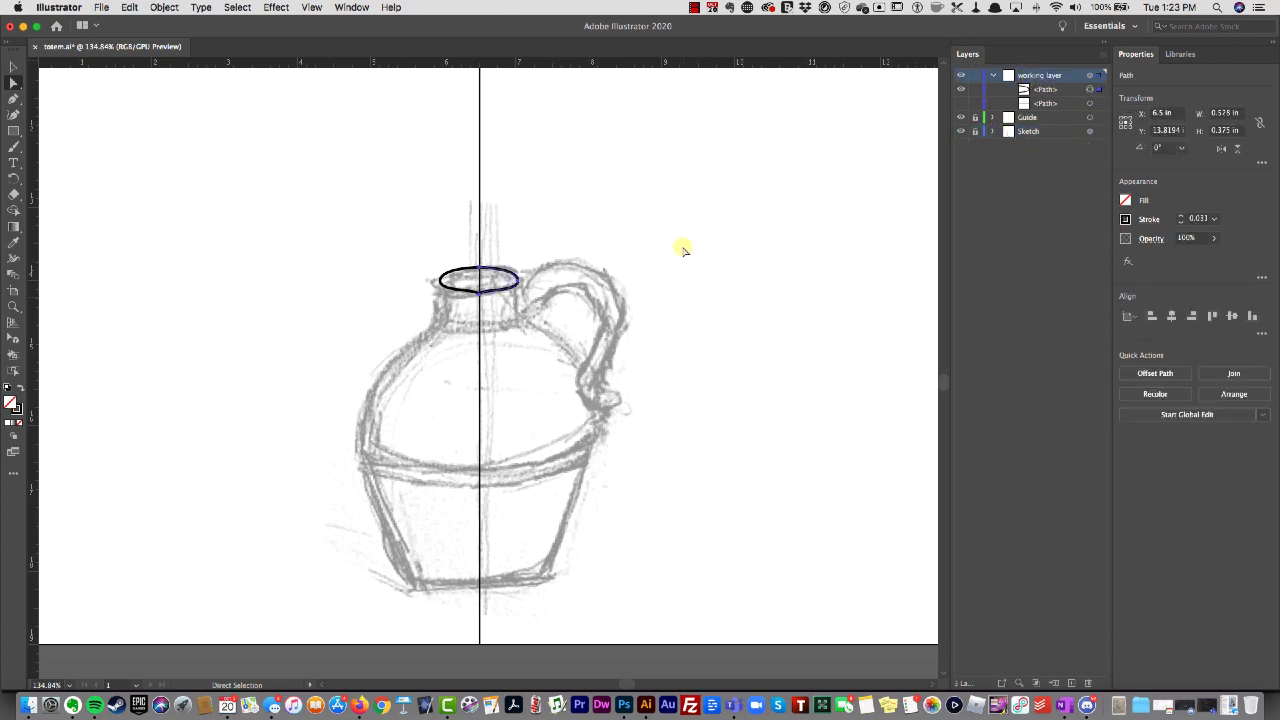
pyautogui.press('z')
pyautogui.moveTo(548, 303); pyautogui.dragTo(608, 310)
pyautogui.press('a')
pyautogui.click(453, 287)
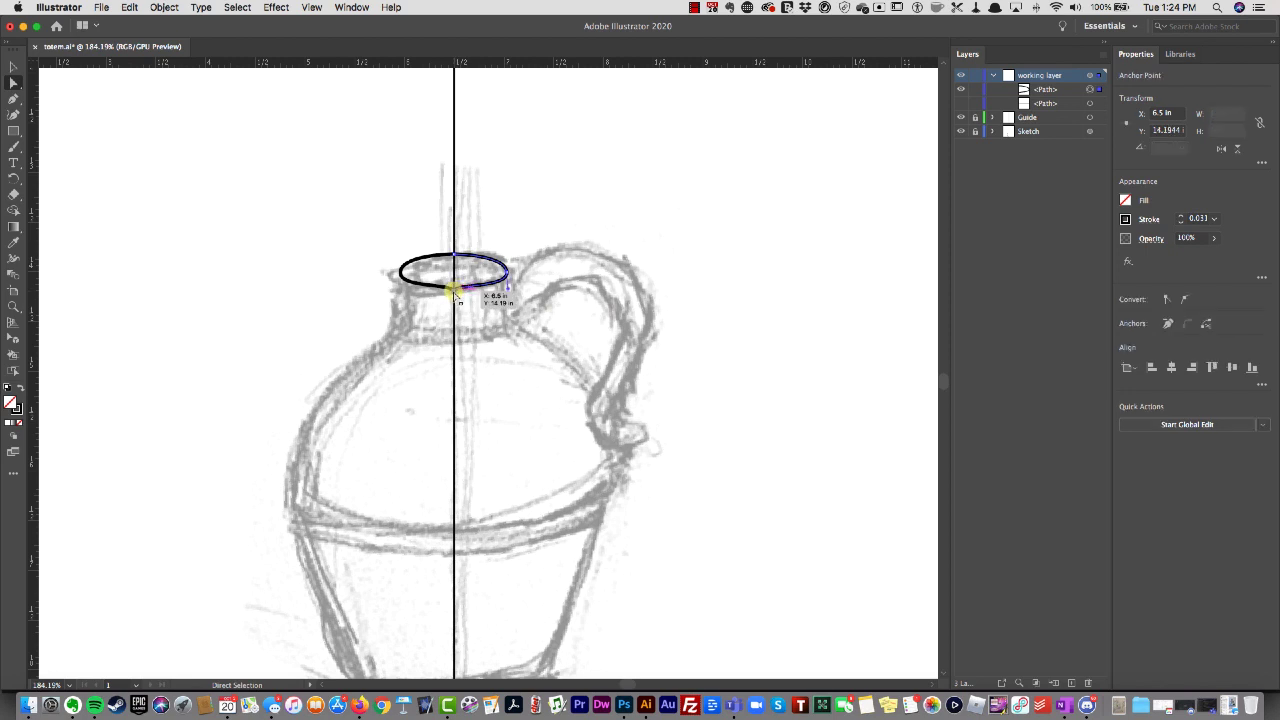
pyautogui.moveTo(457, 295); pyautogui.dragTo(456, 291)
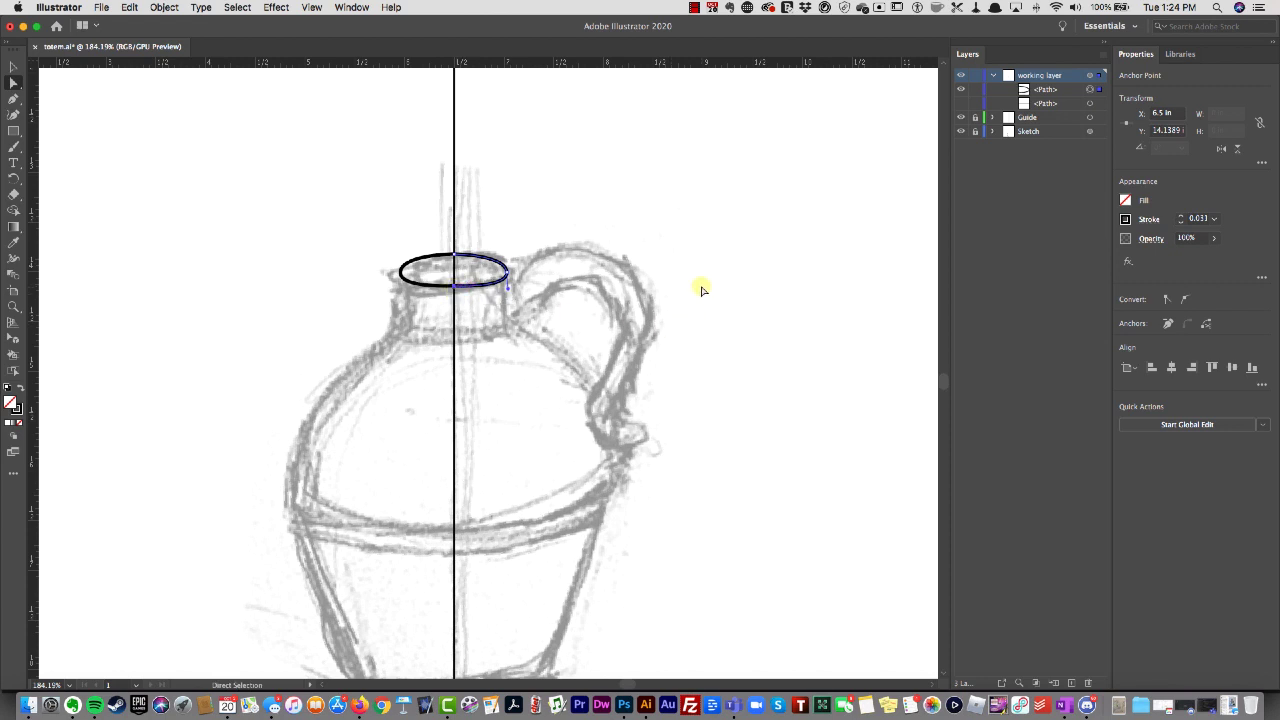
pyautogui.click(591, 263)
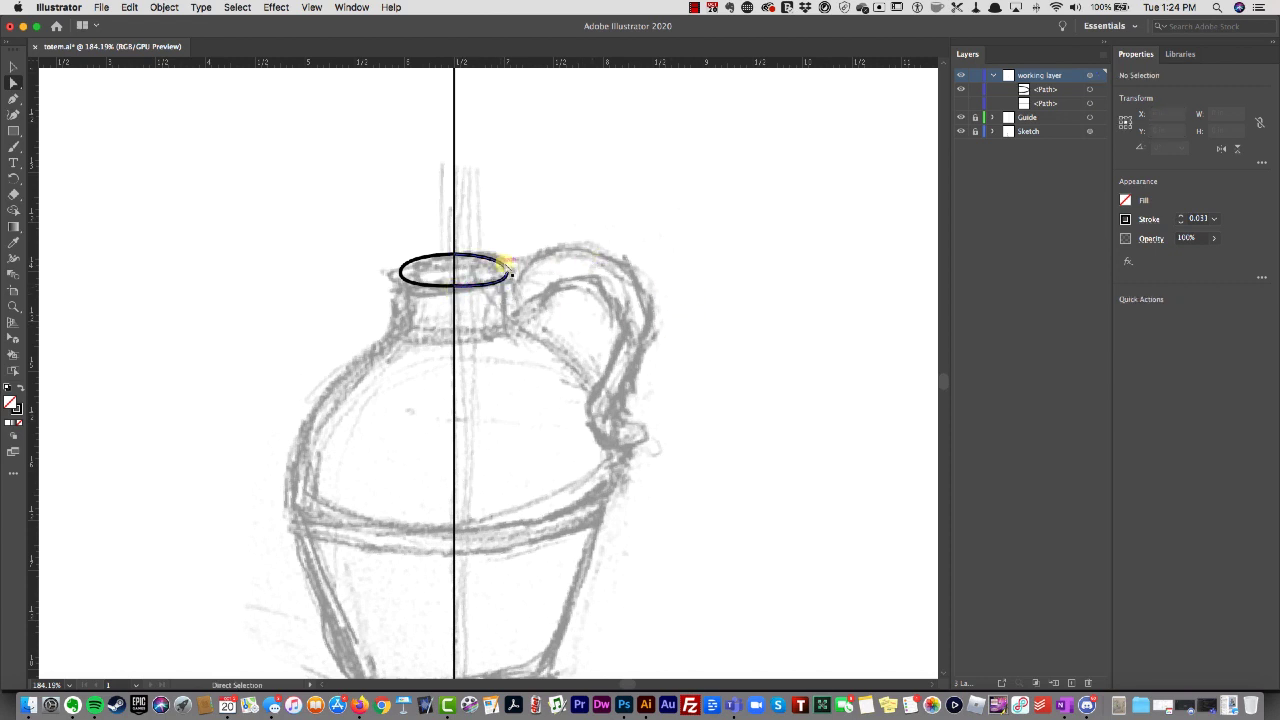
pyautogui.click(506, 268)
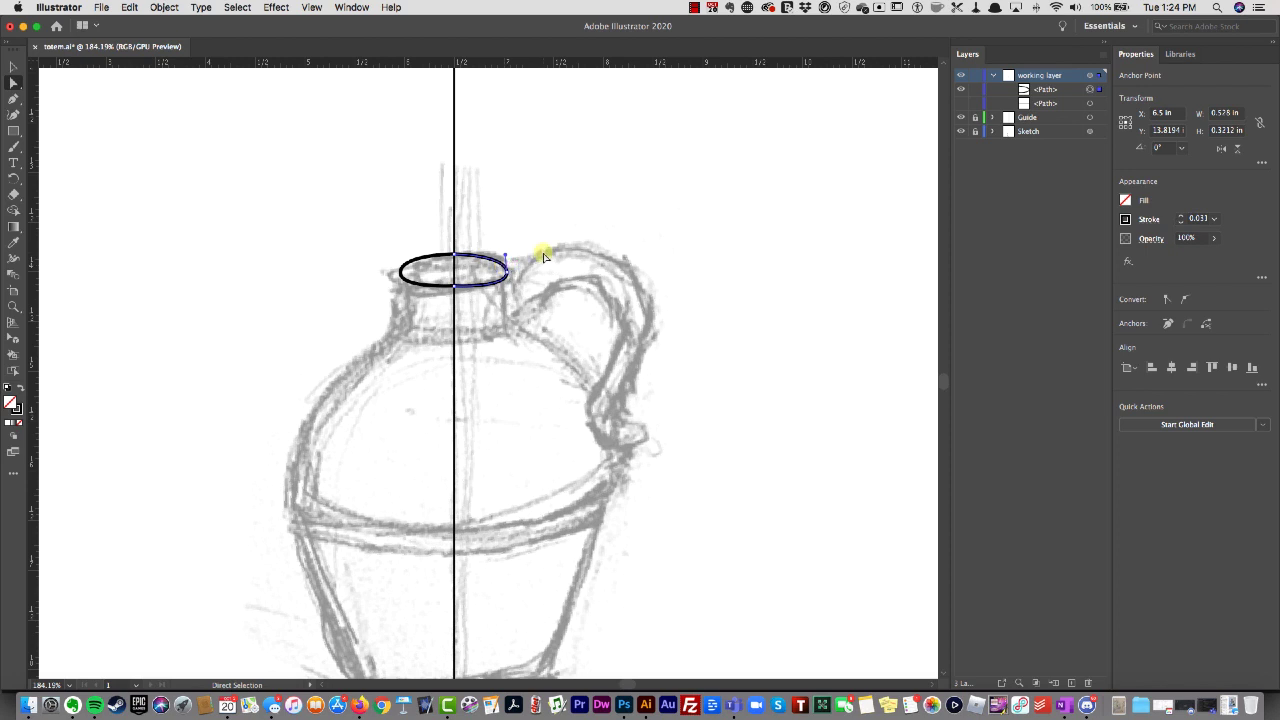
pyautogui.press('p')
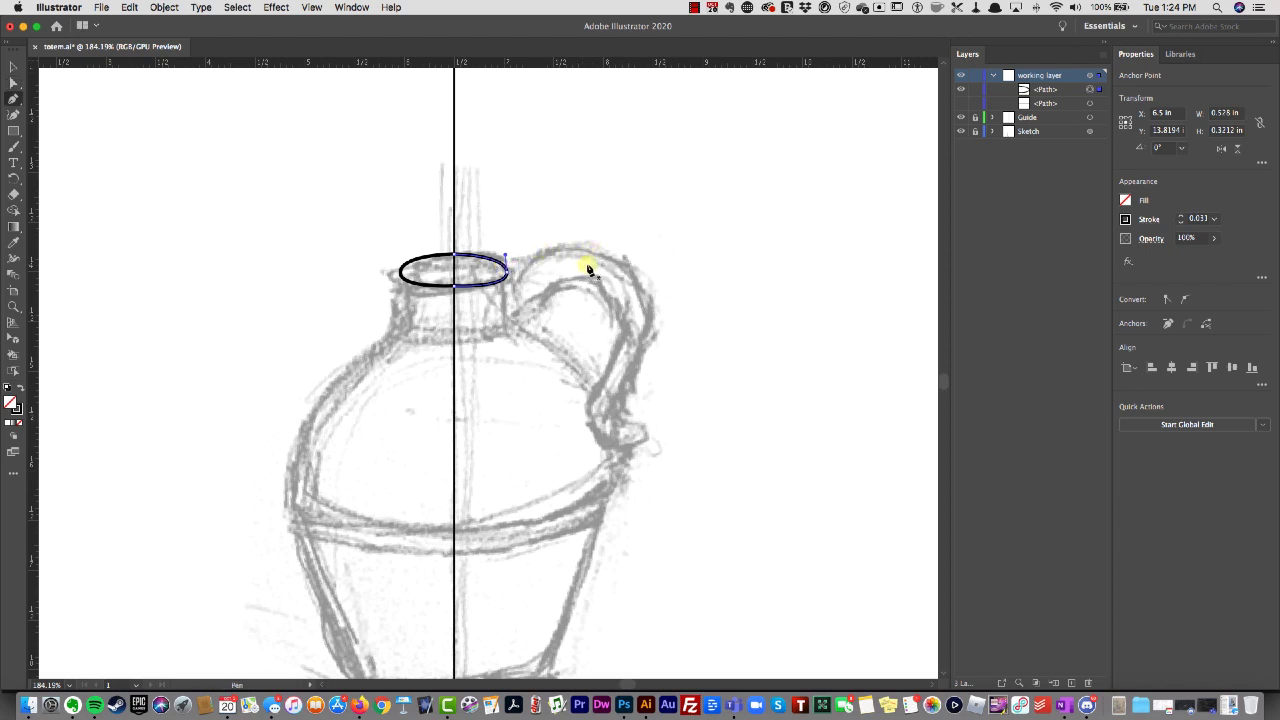
# - Pen-trace from the rim's right anchor down the neck, shoulder and side, along the base to the guide
pyautogui.click(507, 273)
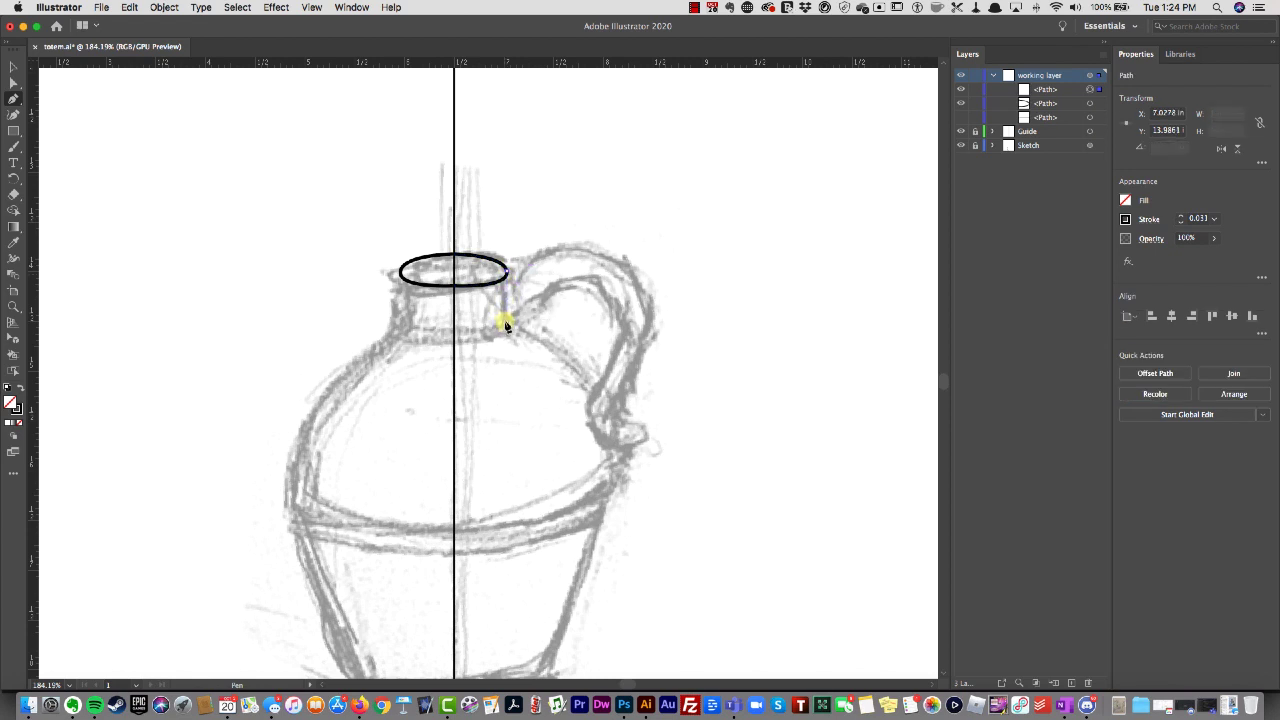
pyautogui.click(506, 322)
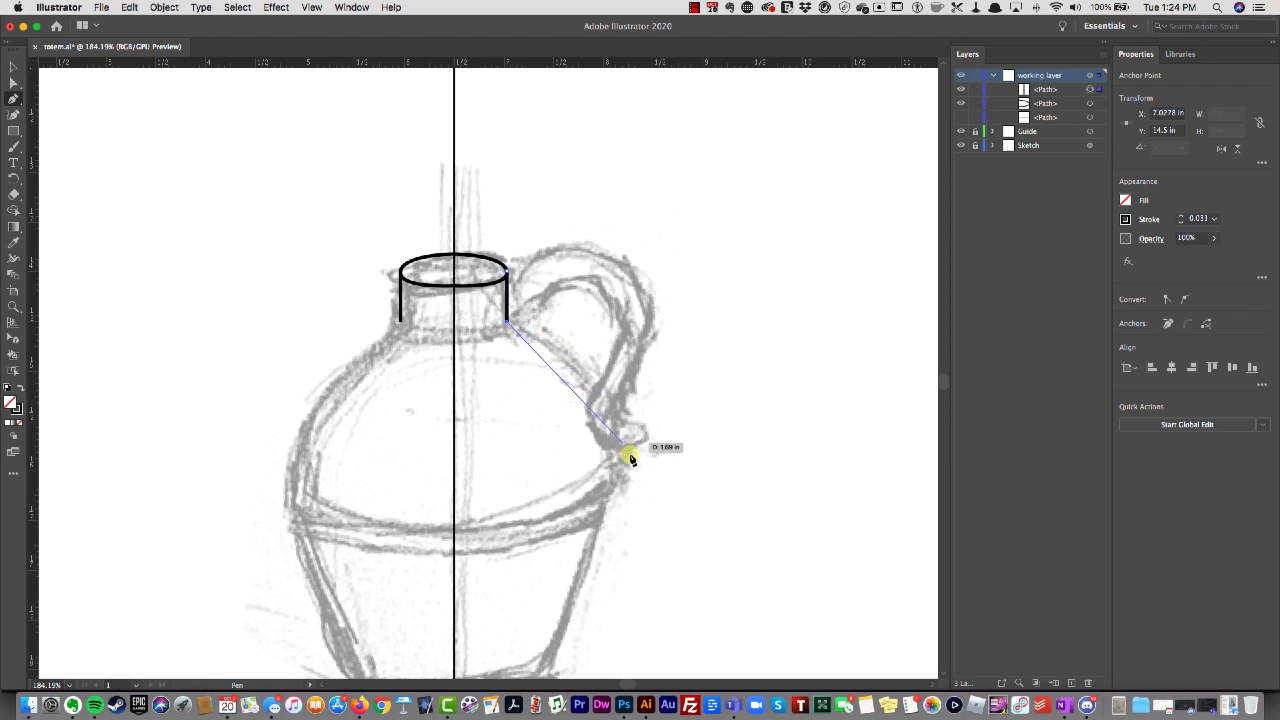
pyautogui.moveTo(623, 451); pyautogui.dragTo(614, 536)
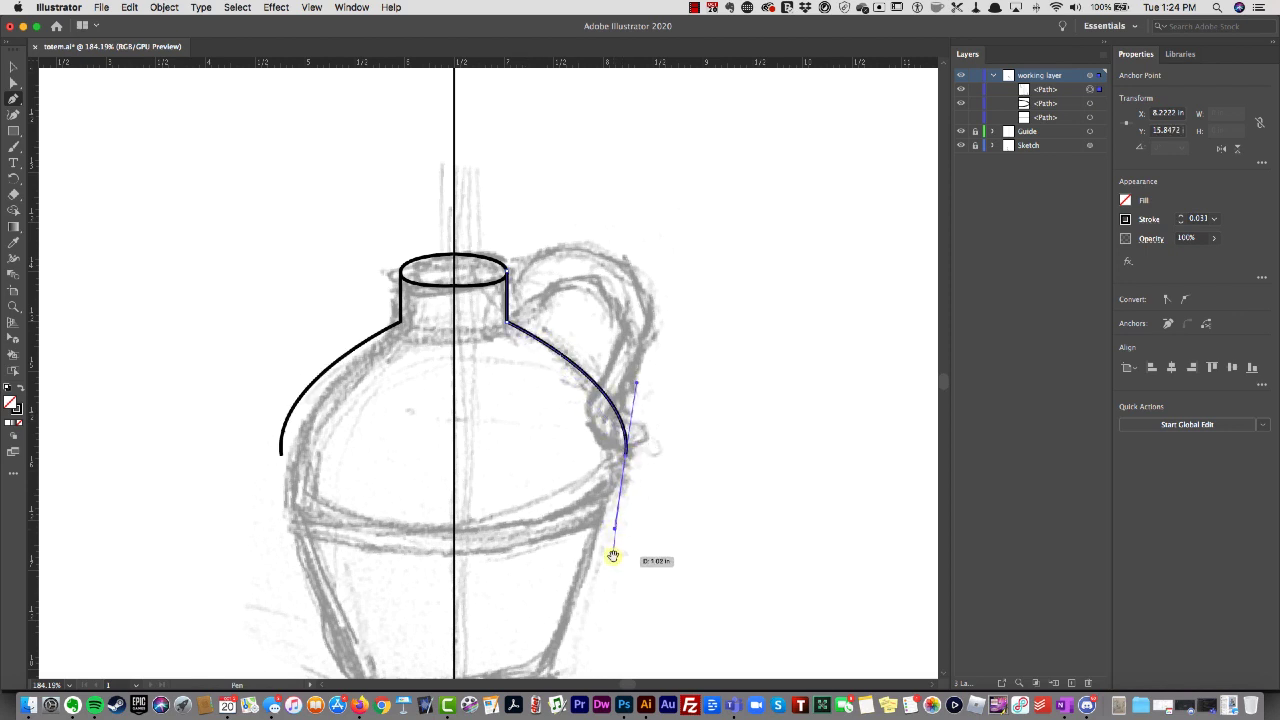
pyautogui.scroll(-5, 611, 560)
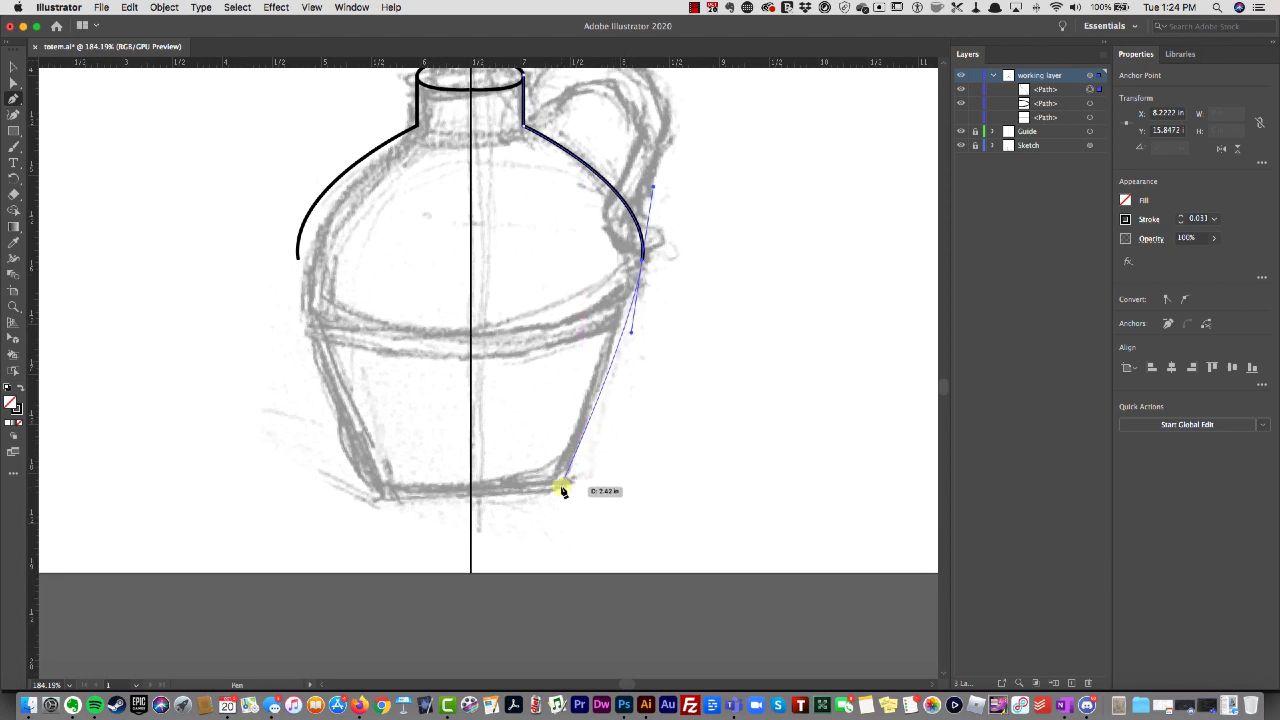
pyautogui.click(562, 487)
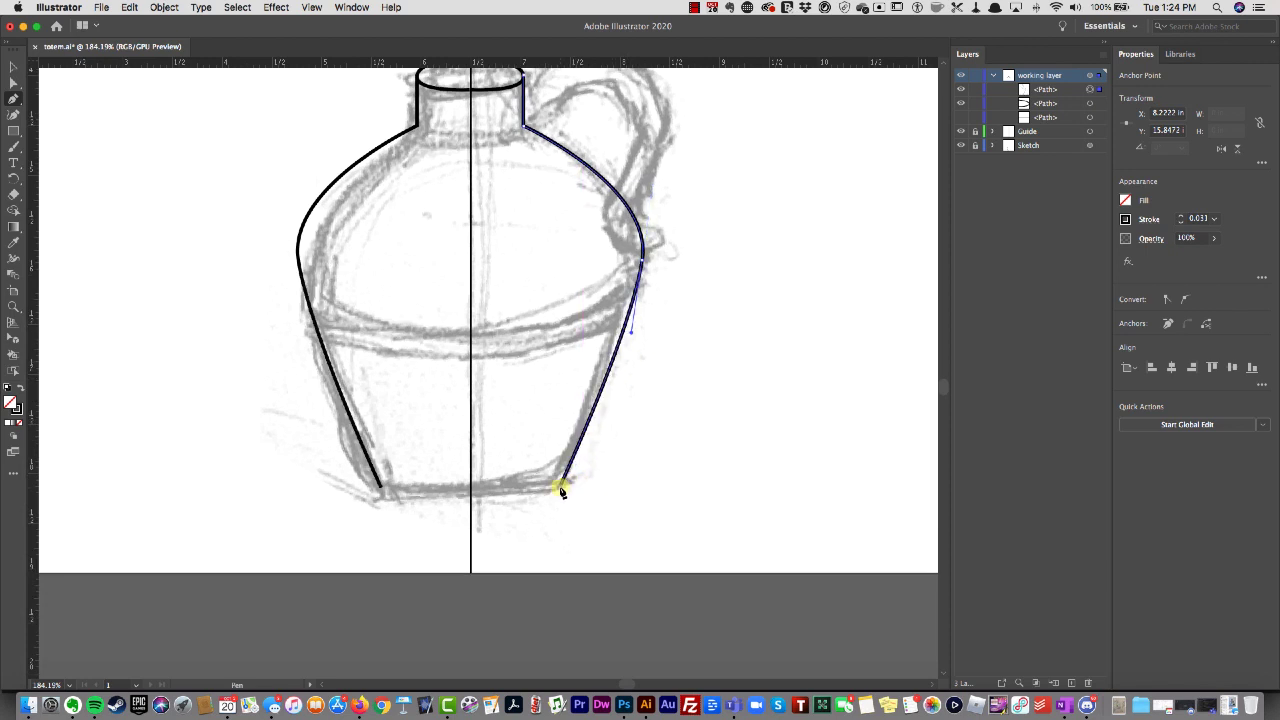
pyautogui.click(471, 491)
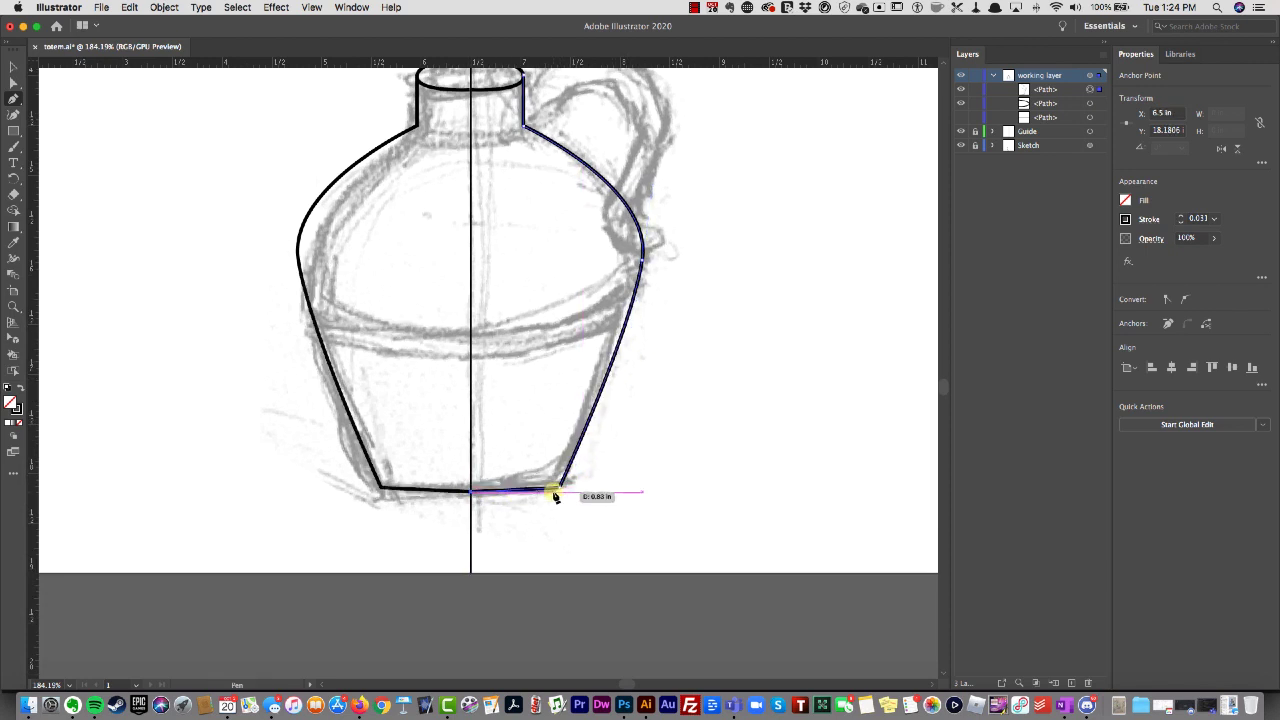
pyautogui.press('Escape')
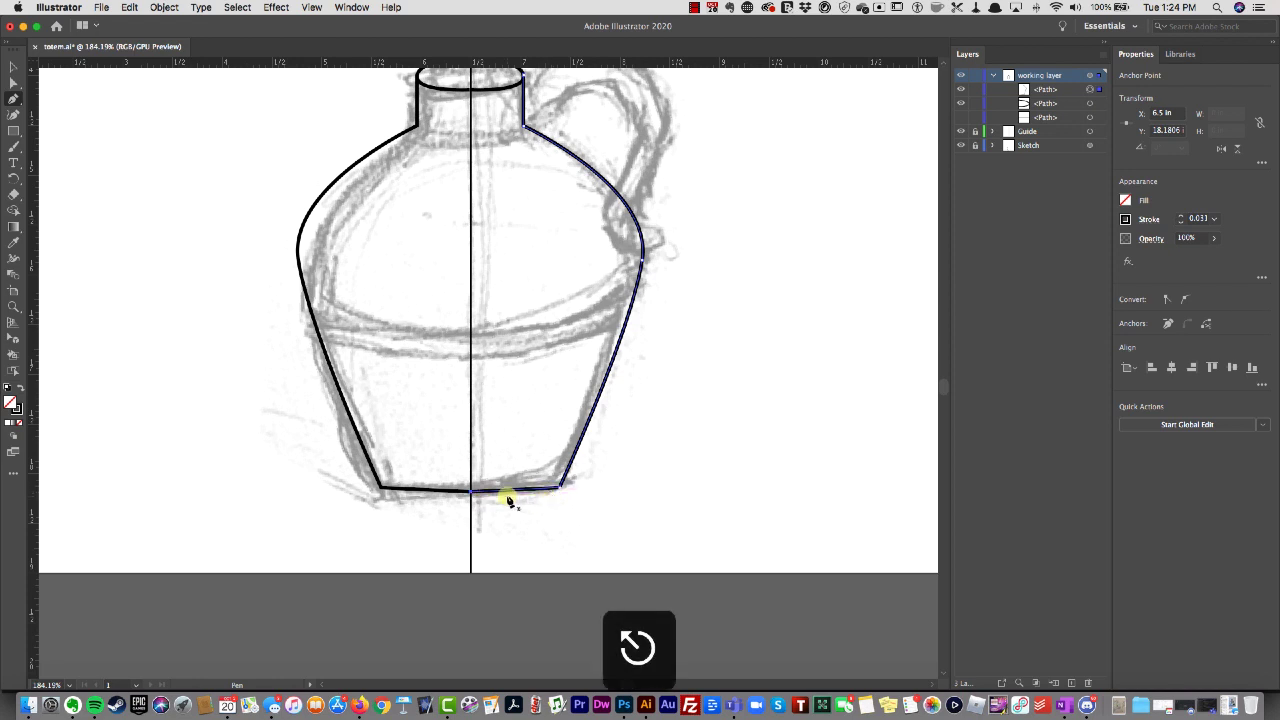
pyautogui.press('a')
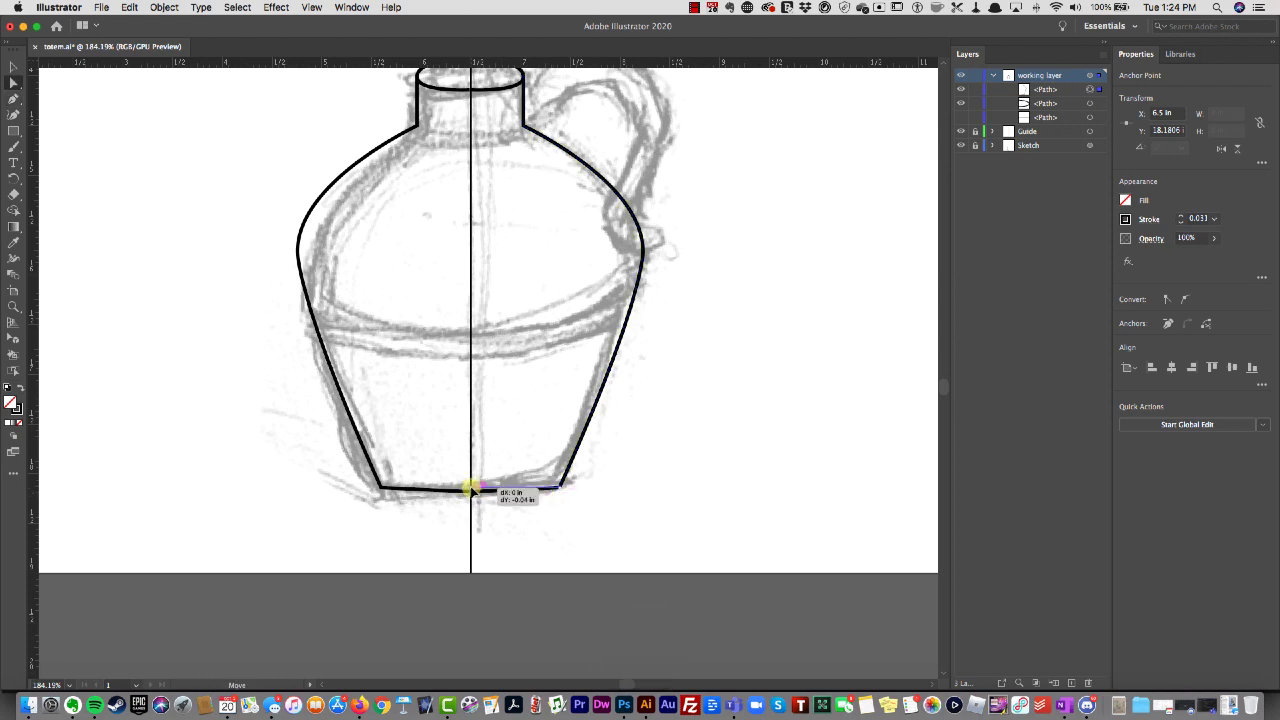